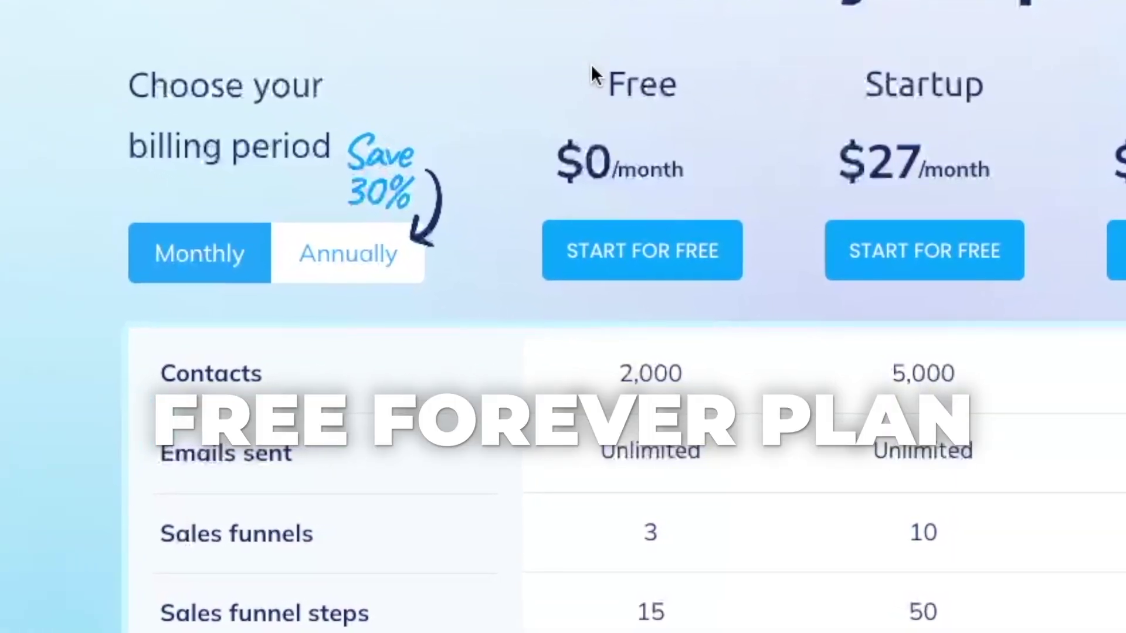
# - Highlight the Free plan's $0/month price on the pricing page
pyautogui.moveTo(591, 84); pyautogui.dragTo(706, 183)
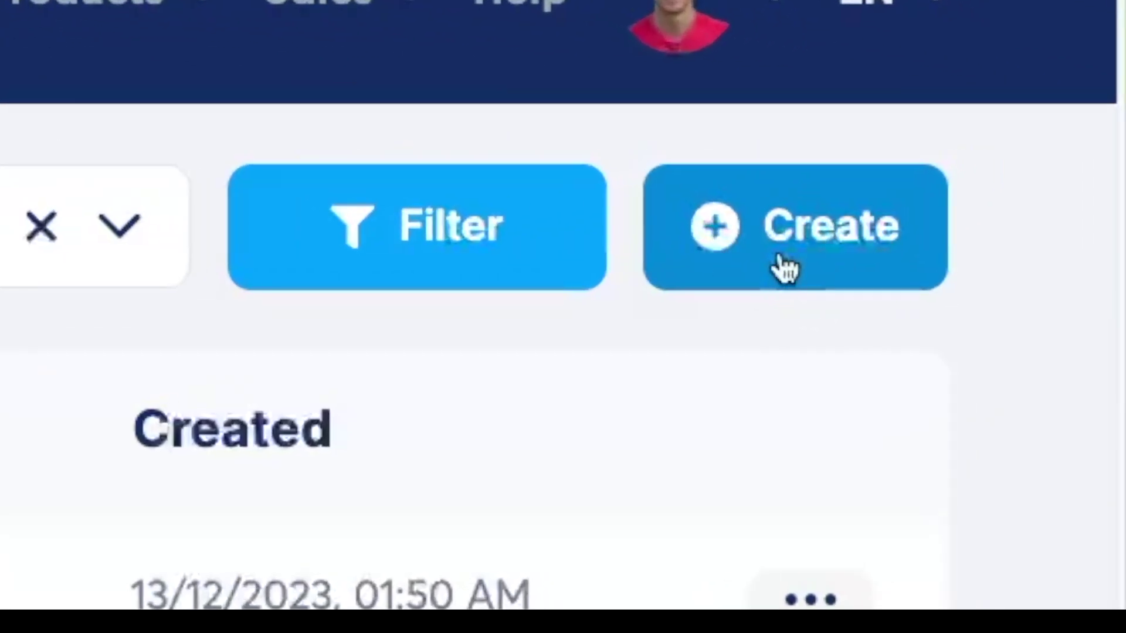
# - Name a new funnel "Grow Confidence" Course, choose the Sell goal, keep U.S. Dollar, and save
pyautogui.click(783, 263)
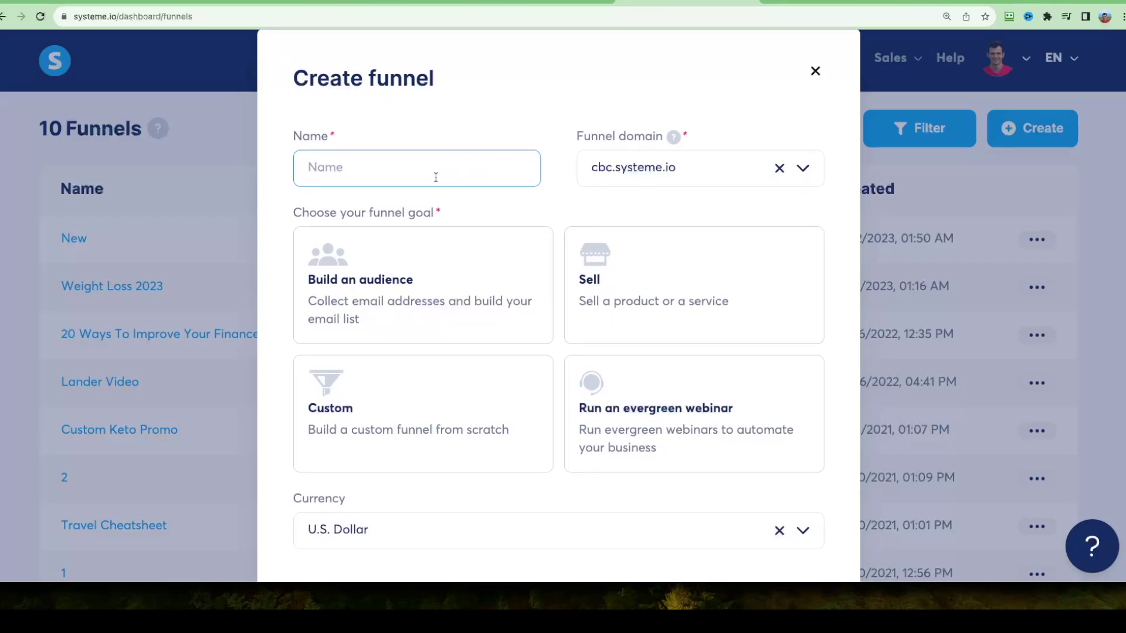
pyautogui.write('"Grow Confidence" Course')
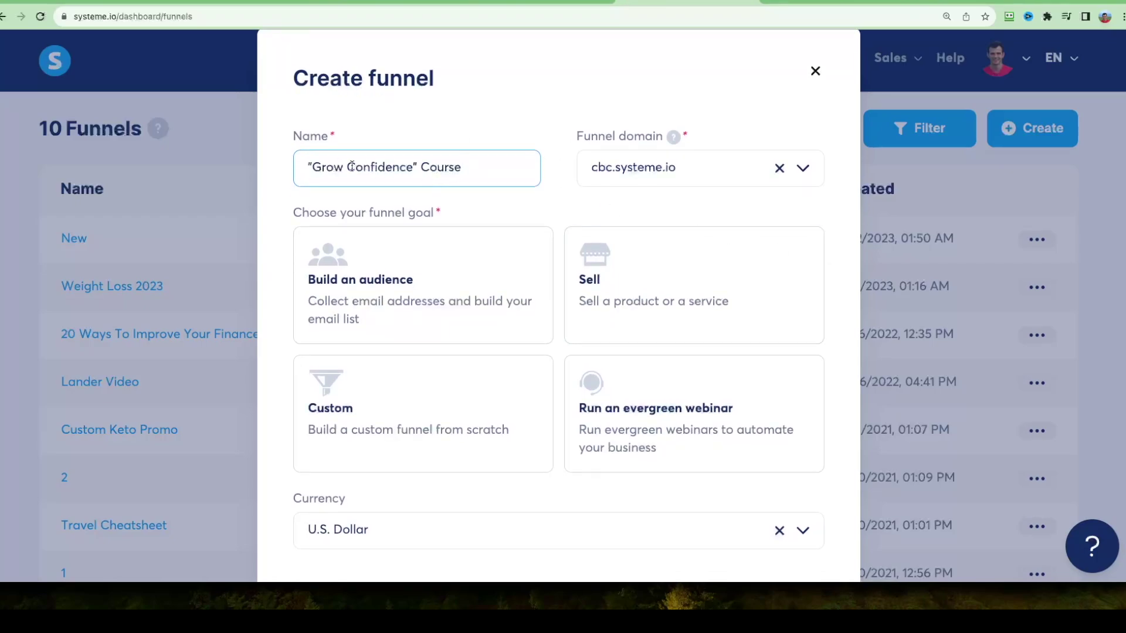
pyautogui.scroll(-3, 481, 167)
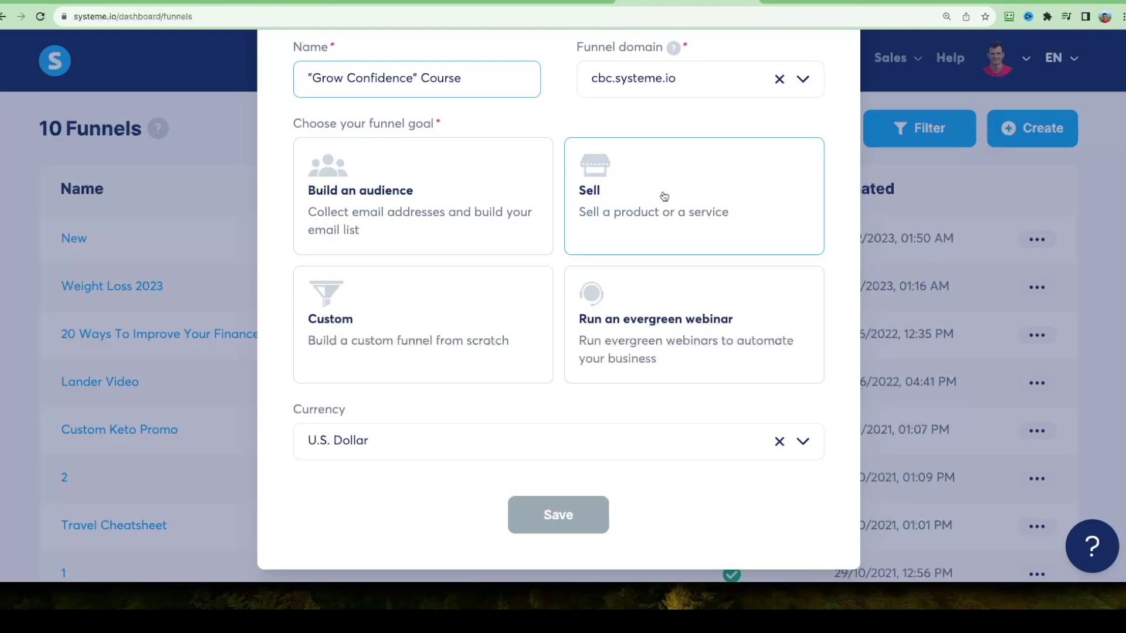
pyautogui.click(646, 202)
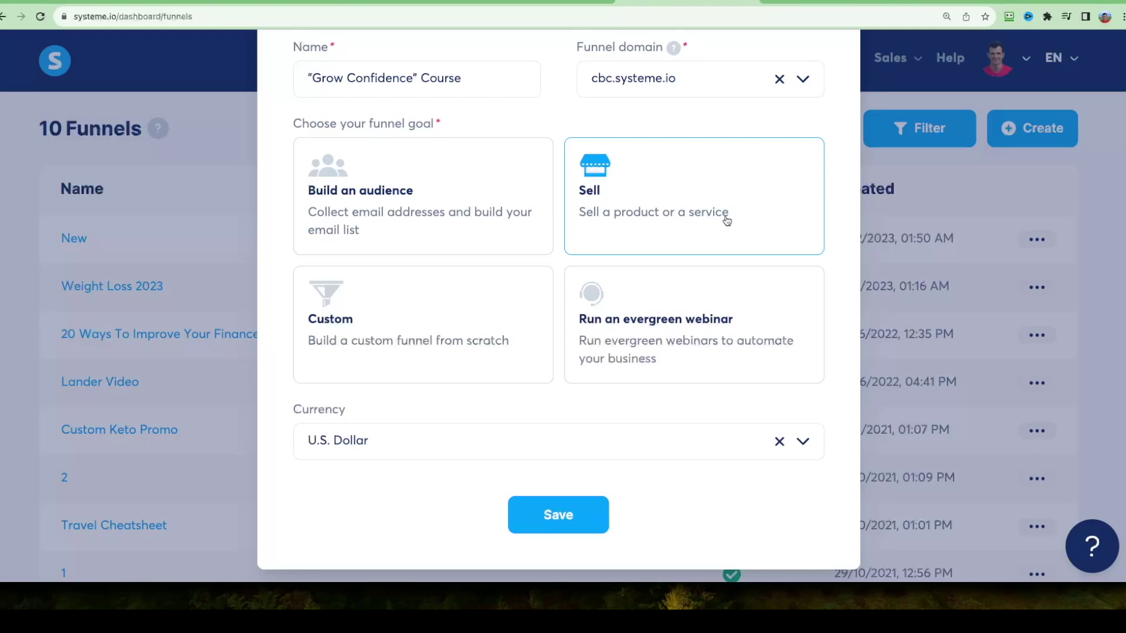
pyautogui.scroll(-1, 833, 298)
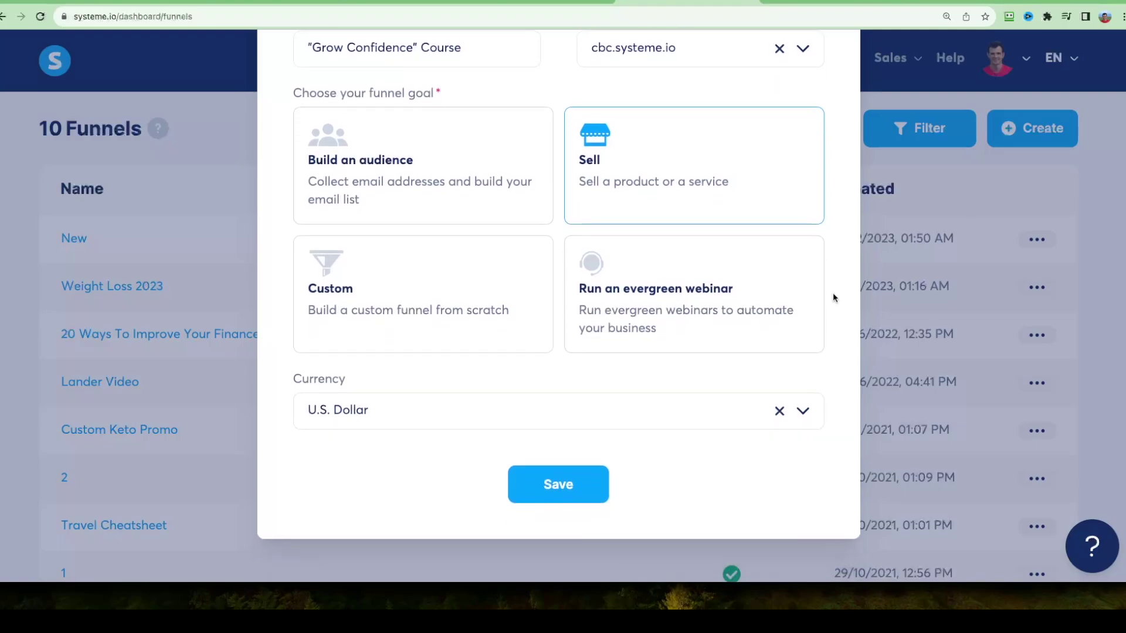
pyautogui.click(485, 417)
pyautogui.click(485, 416)
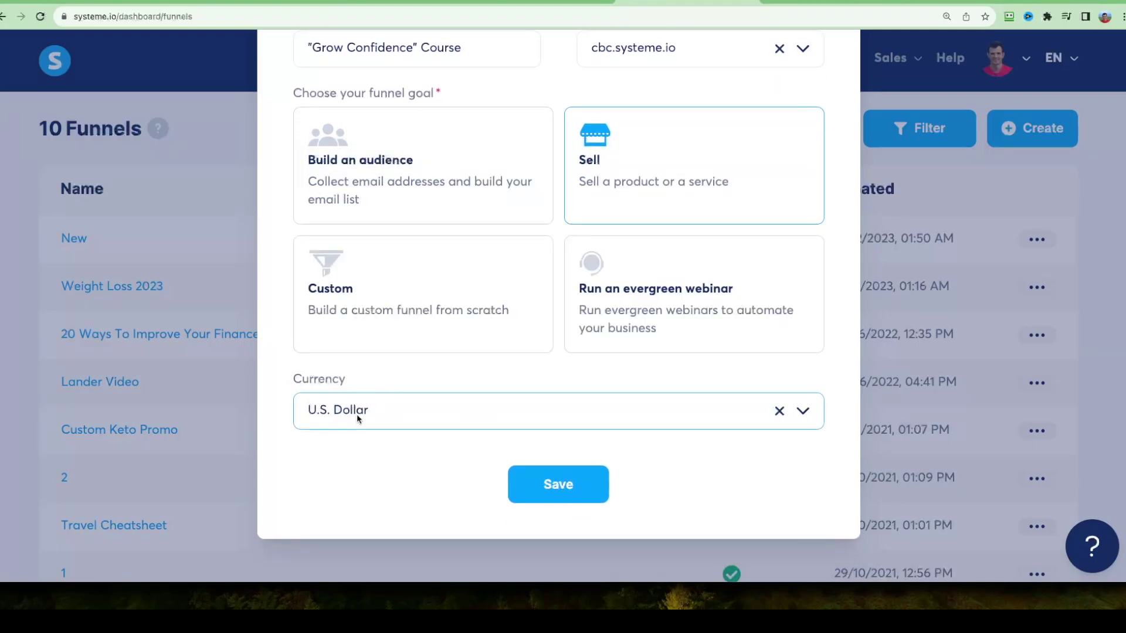
pyautogui.click(549, 482)
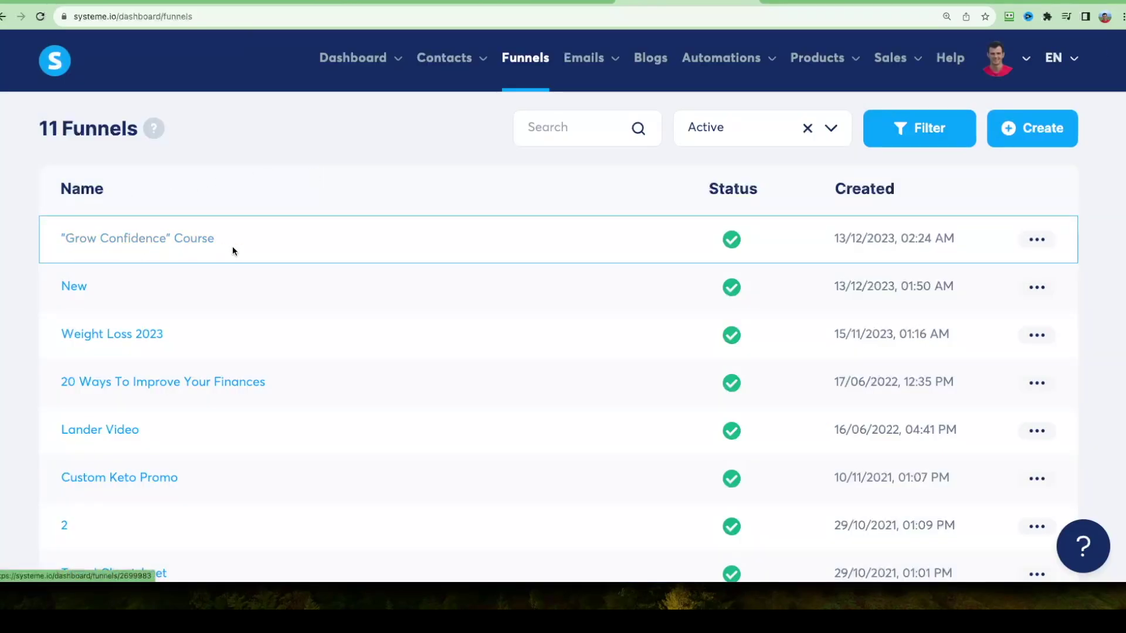
# - Open the "Grow Confidence" Course funnel from the funnels list
pyautogui.click(143, 248)
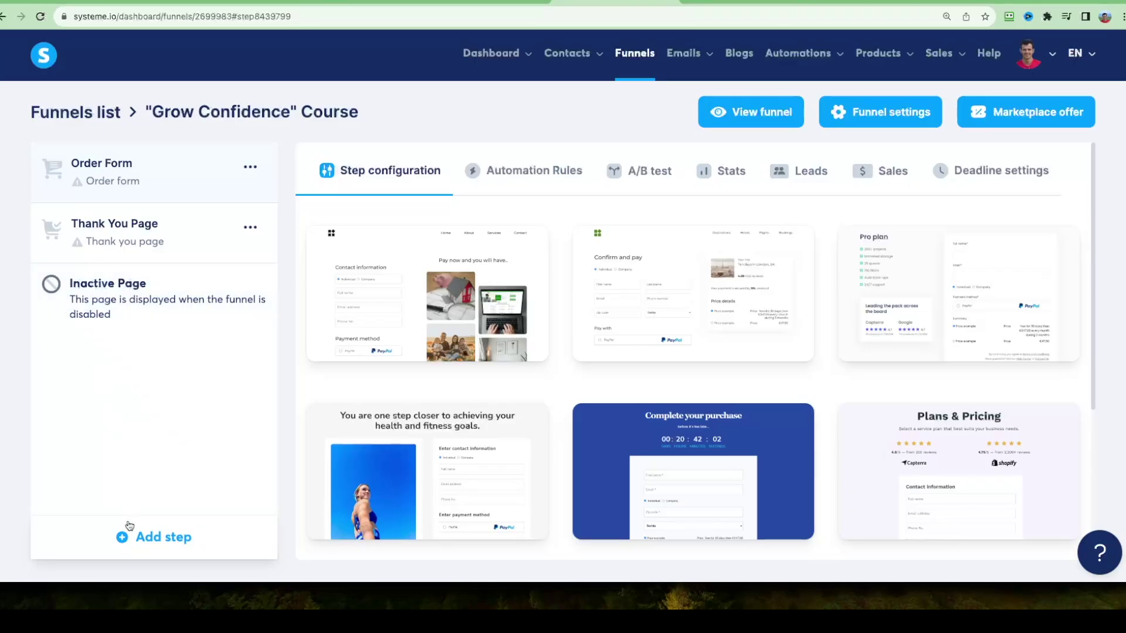
# - Start a new funnel step named Optin Page with Squeeze page as its type
pyautogui.click(154, 546)
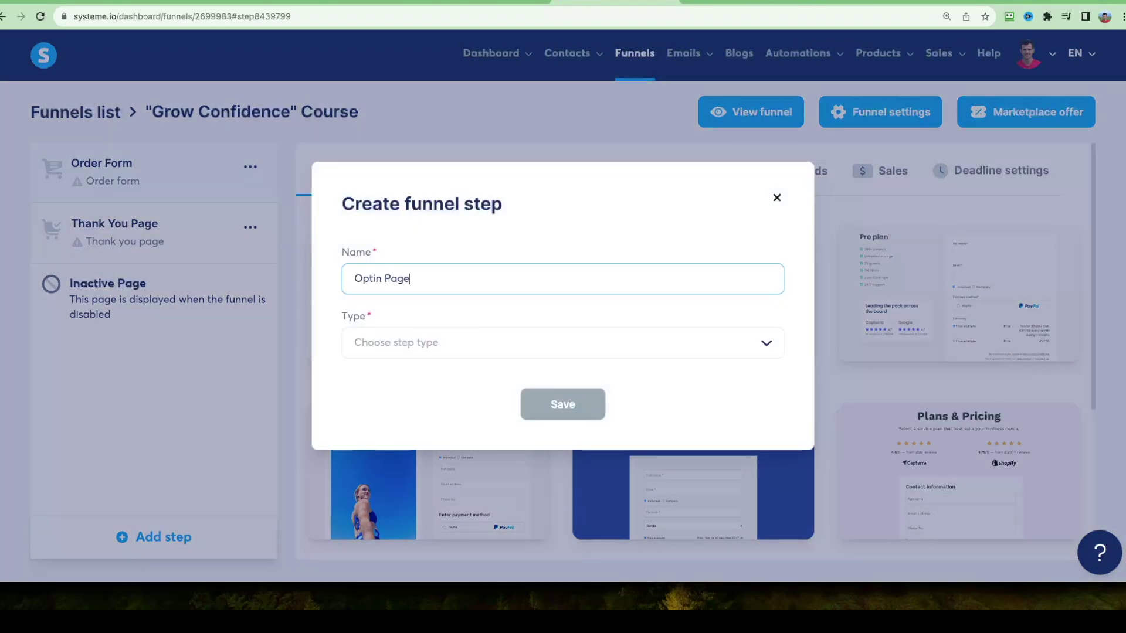
pyautogui.click(402, 340)
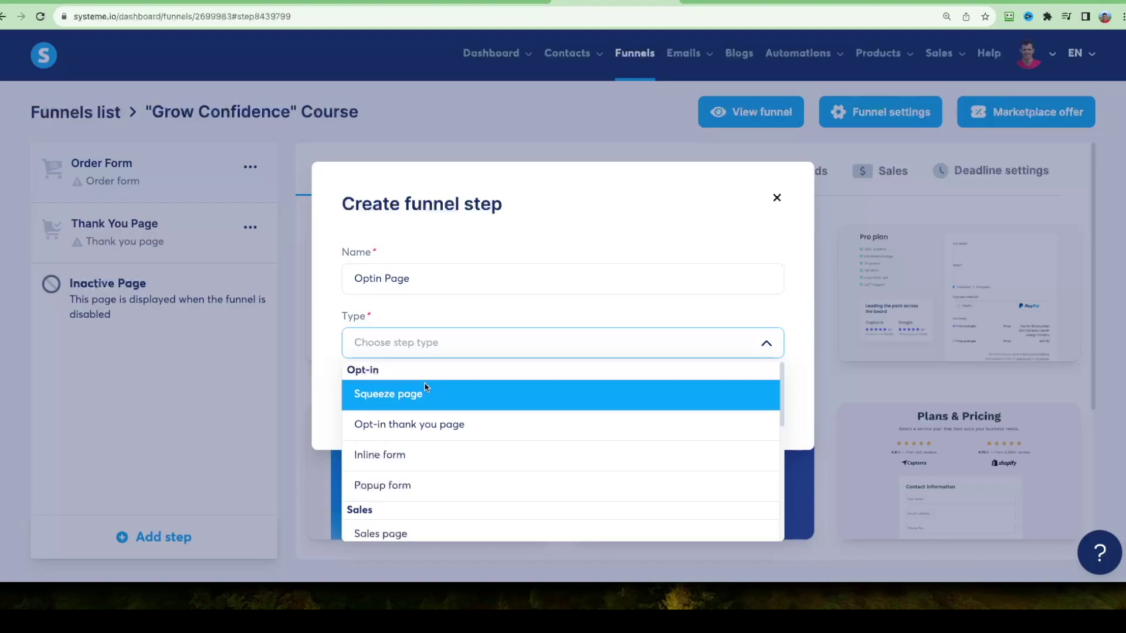
pyautogui.click(469, 401)
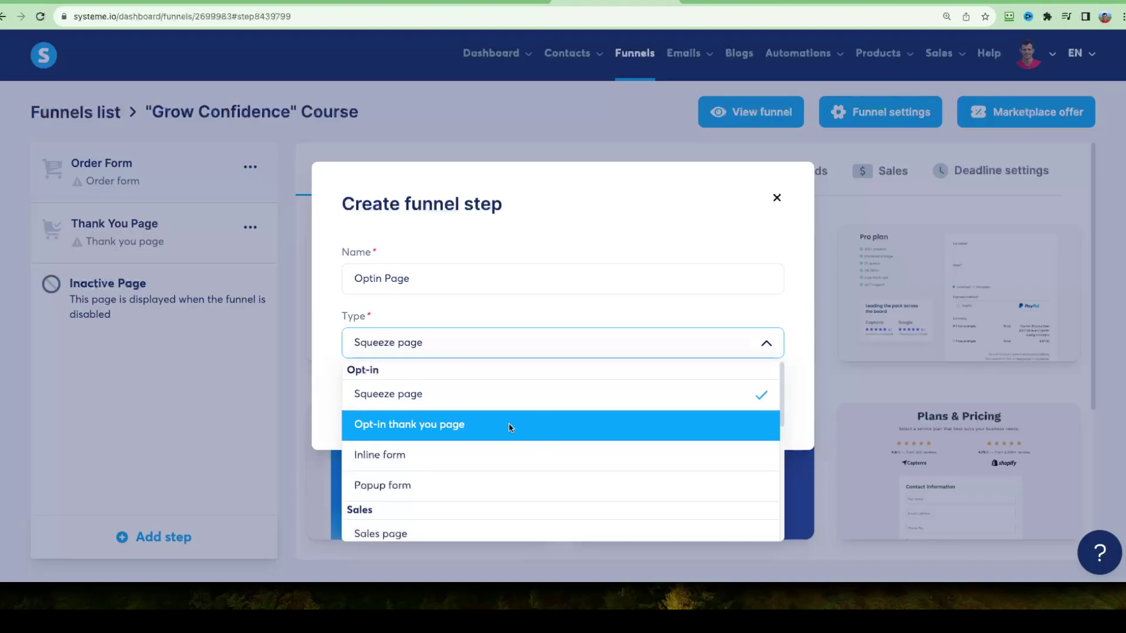
pyautogui.scroll(-1, 523, 421)
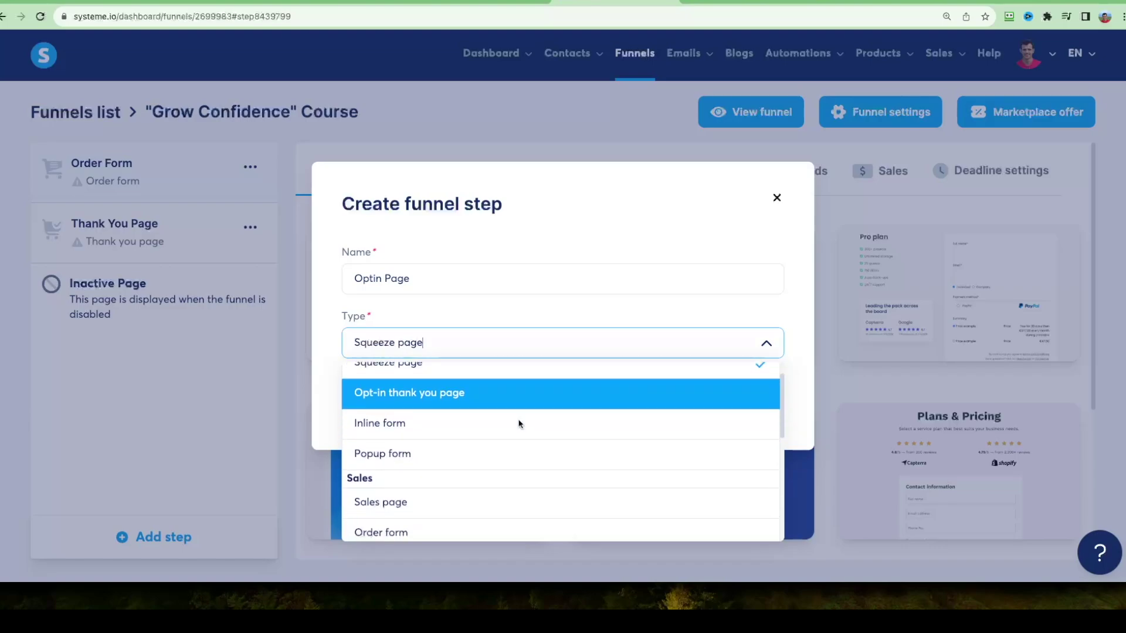
pyautogui.scroll(-1, 525, 407)
pyautogui.rightClick(464, 419)
pyautogui.press('Escape')
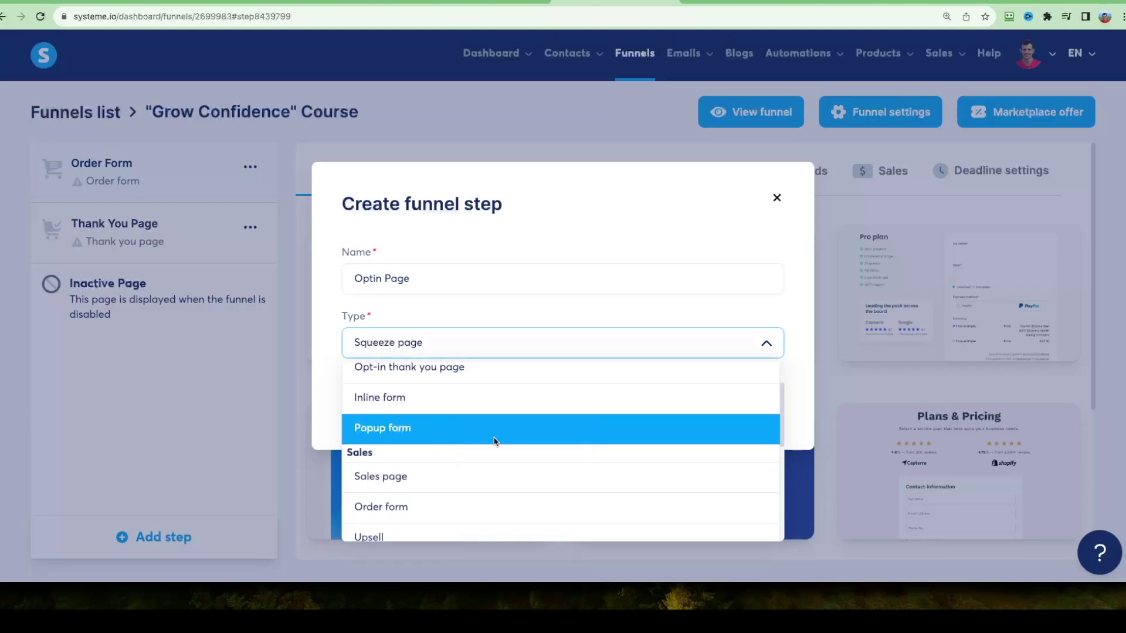
# - Save the Optin Page squeeze step and move it to the first position
pyautogui.scroll(-1, 462, 460)
pyautogui.scroll(2, 463, 459)
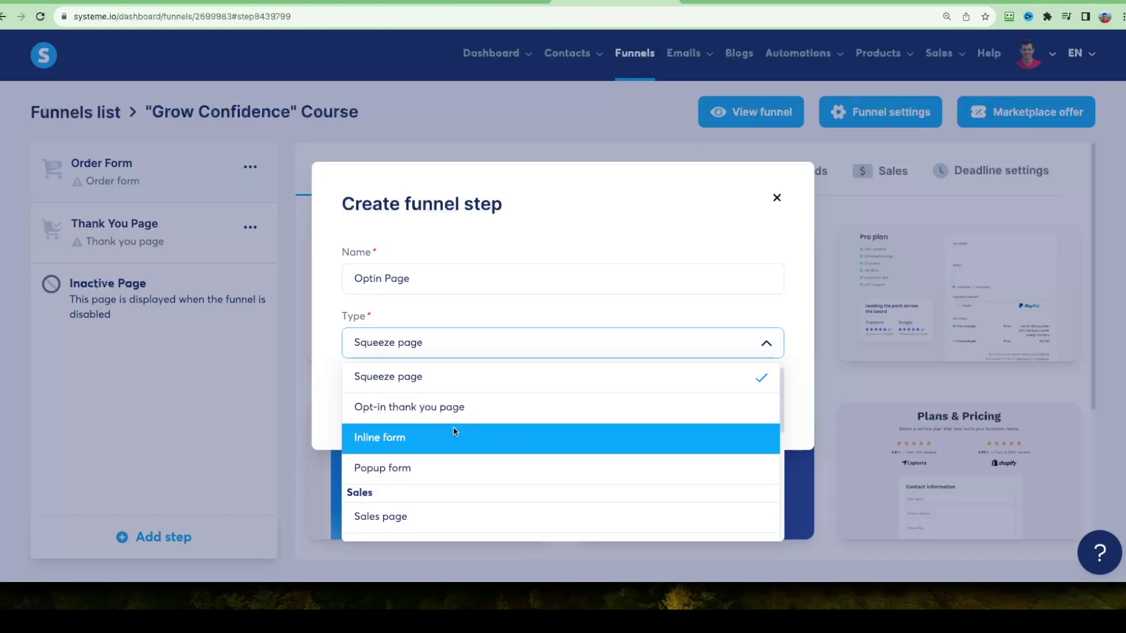
pyautogui.scroll(-2, 508, 441)
pyautogui.scroll(-6, 475, 445)
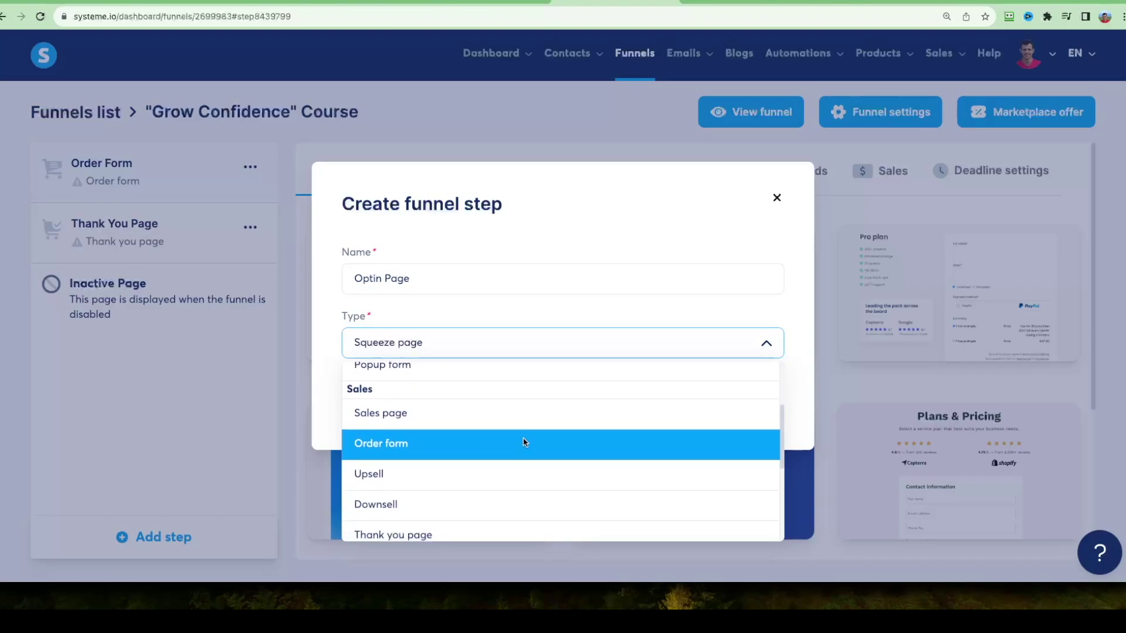
pyautogui.scroll(-1, 551, 415)
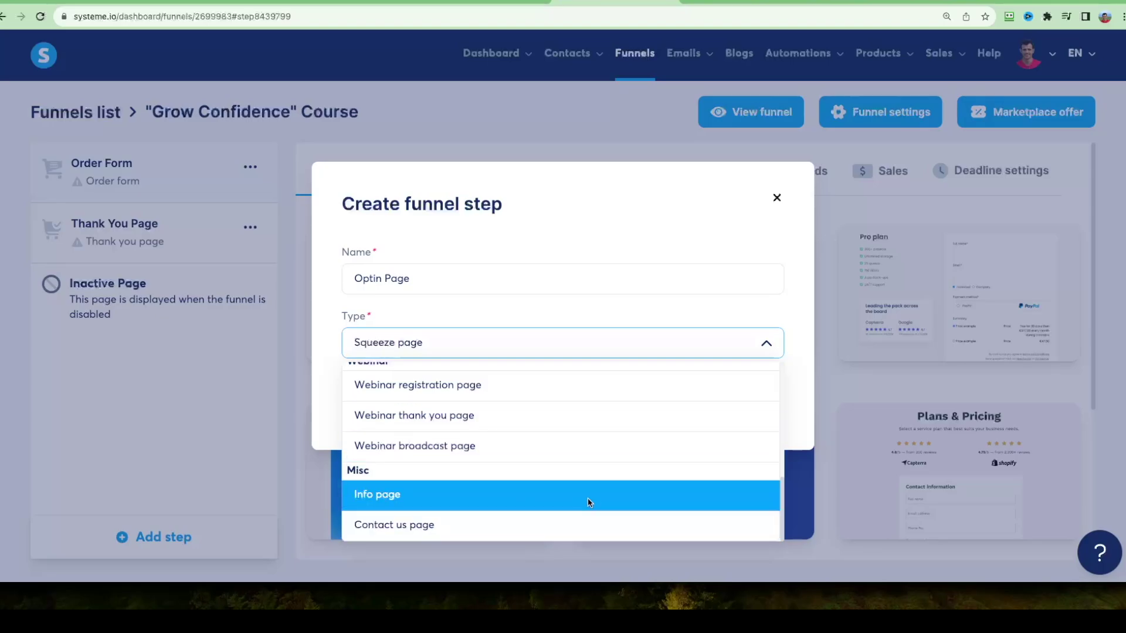
pyautogui.scroll(10, 589, 499)
pyautogui.click(451, 397)
pyautogui.click(550, 404)
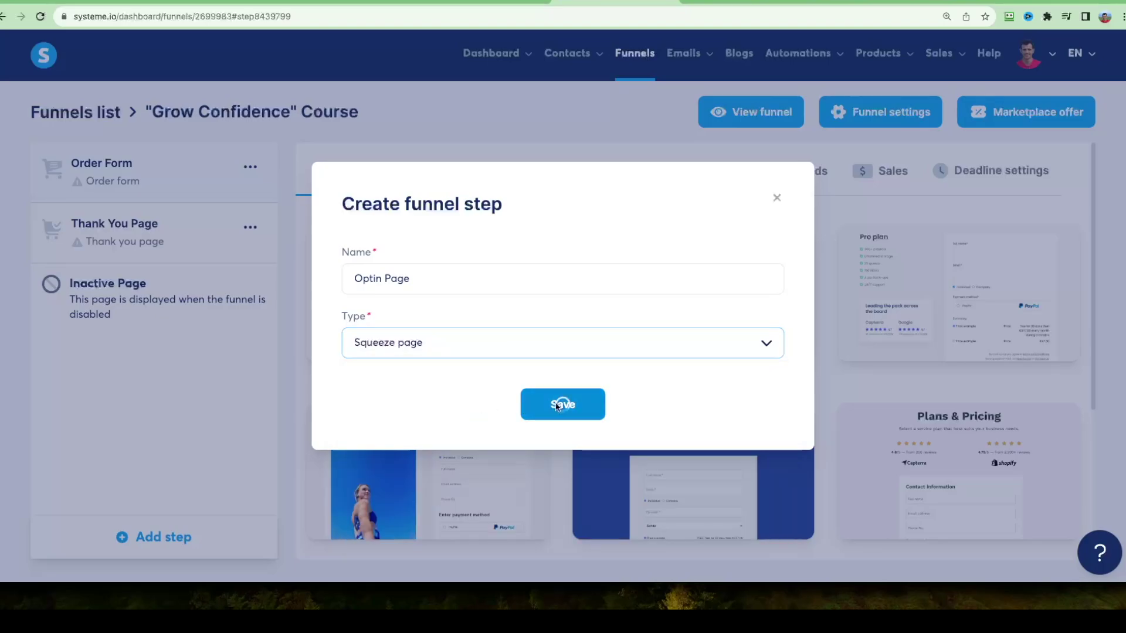
pyautogui.moveTo(184, 301); pyautogui.dragTo(137, 168)
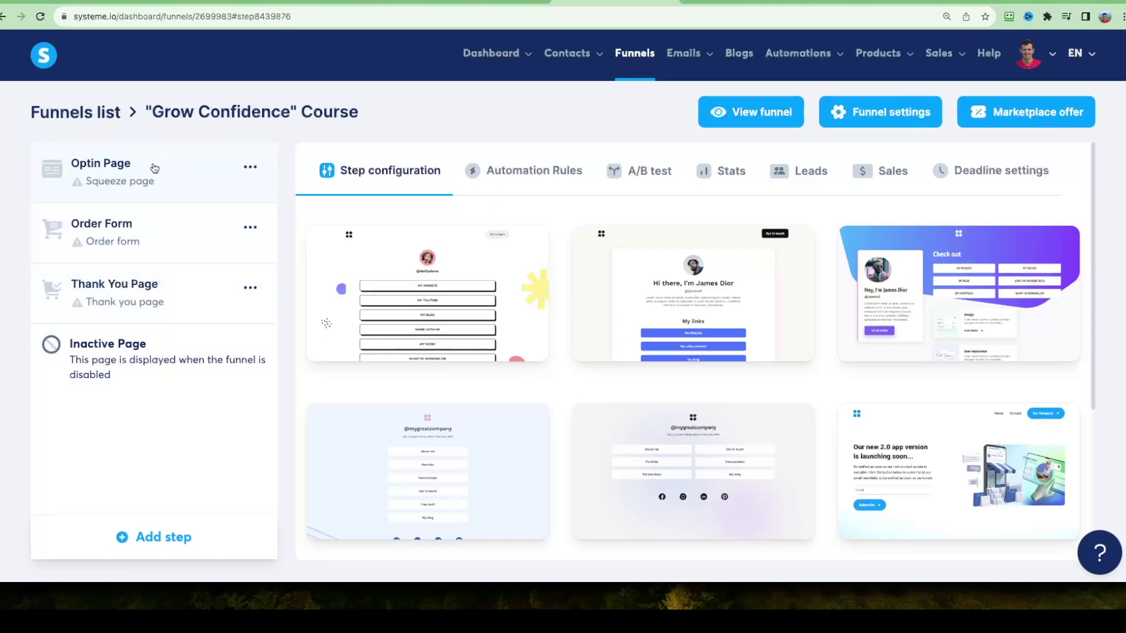
# - Preview the "Build your business with our product" landing template
pyautogui.moveTo(393, 232)
pyautogui.scroll(-4, 1082, 186)
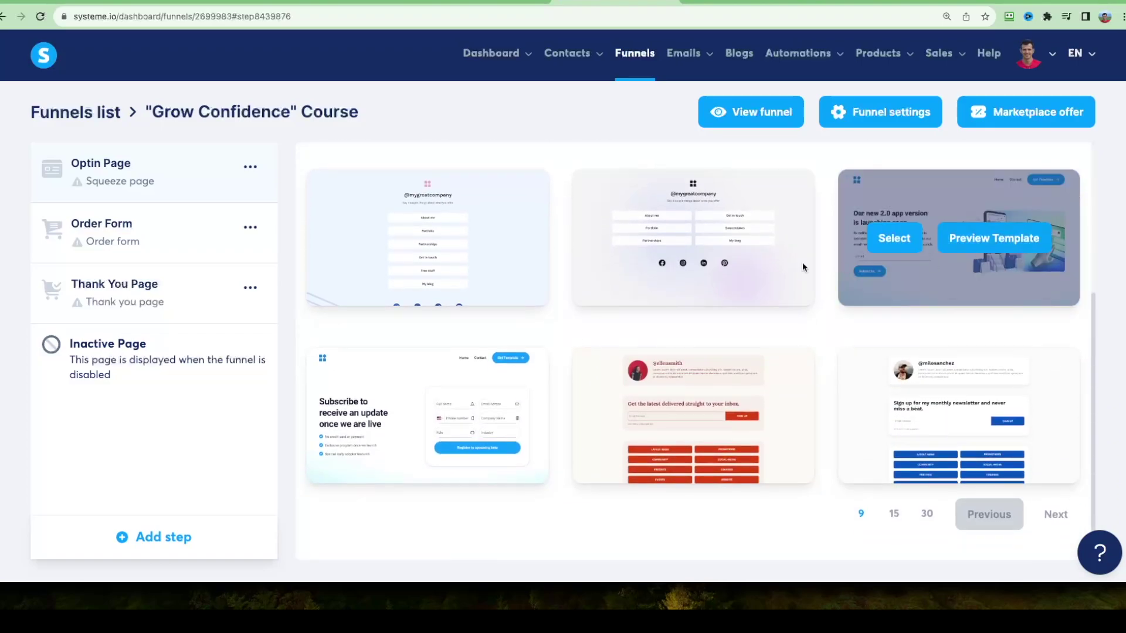
pyautogui.scroll(-10, 829, 347)
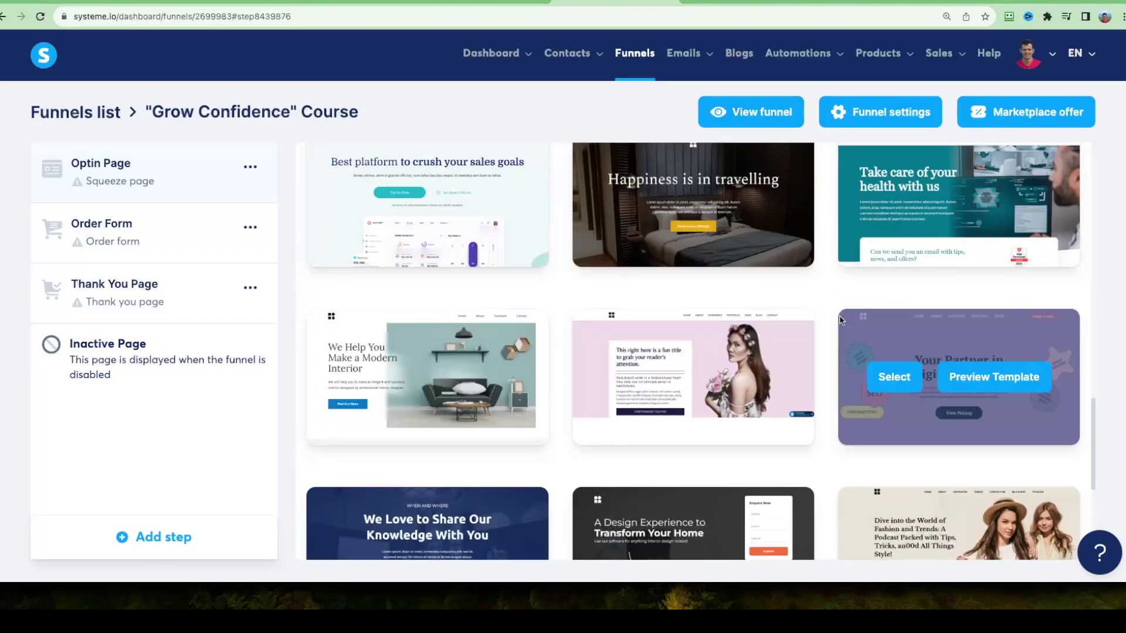
pyautogui.scroll(4, 840, 320)
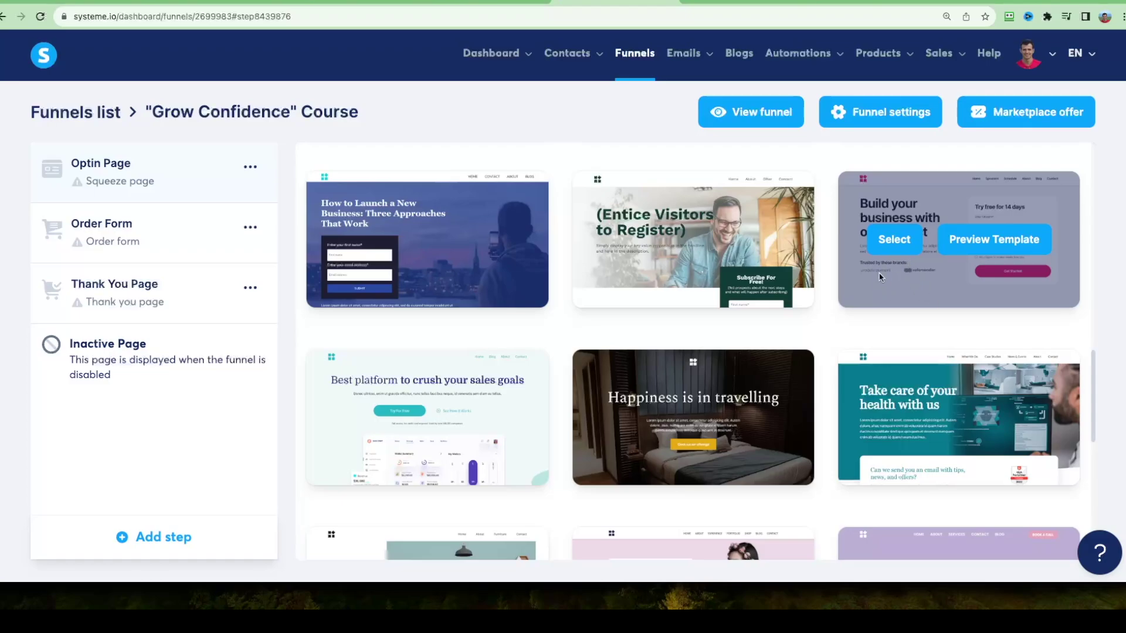
pyautogui.click(1002, 248)
pyautogui.scroll(-10, 483, 216)
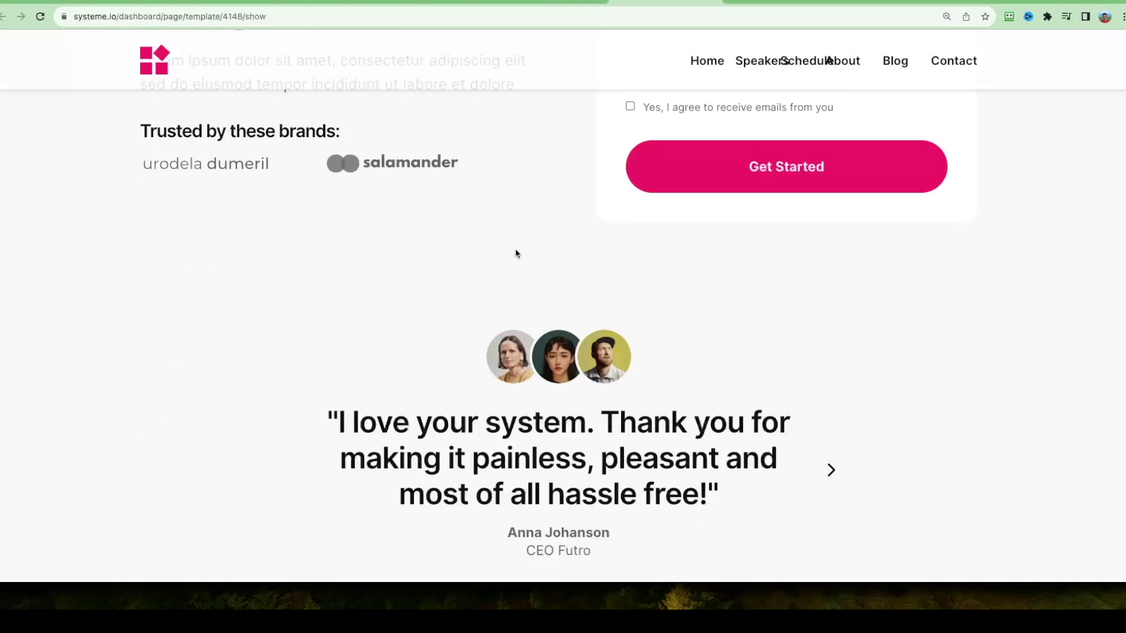
pyautogui.scroll(10, 658, 364)
pyautogui.hotkey('alt', 'Left')
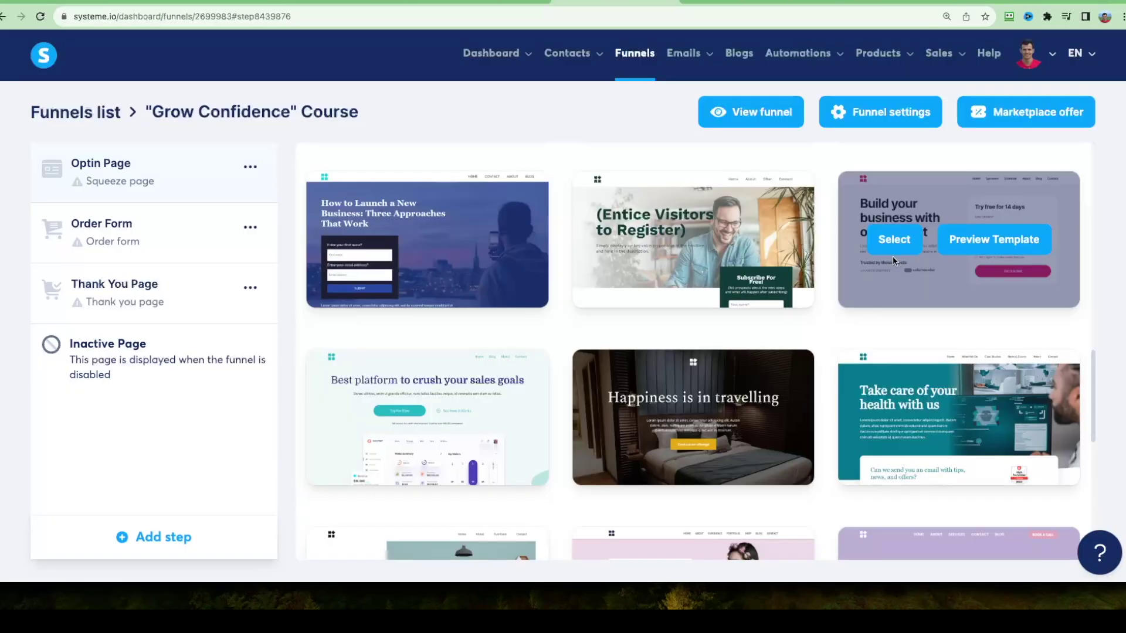
# - Apply that template to the Optin Page and open it in the page editor
pyautogui.click(893, 246)
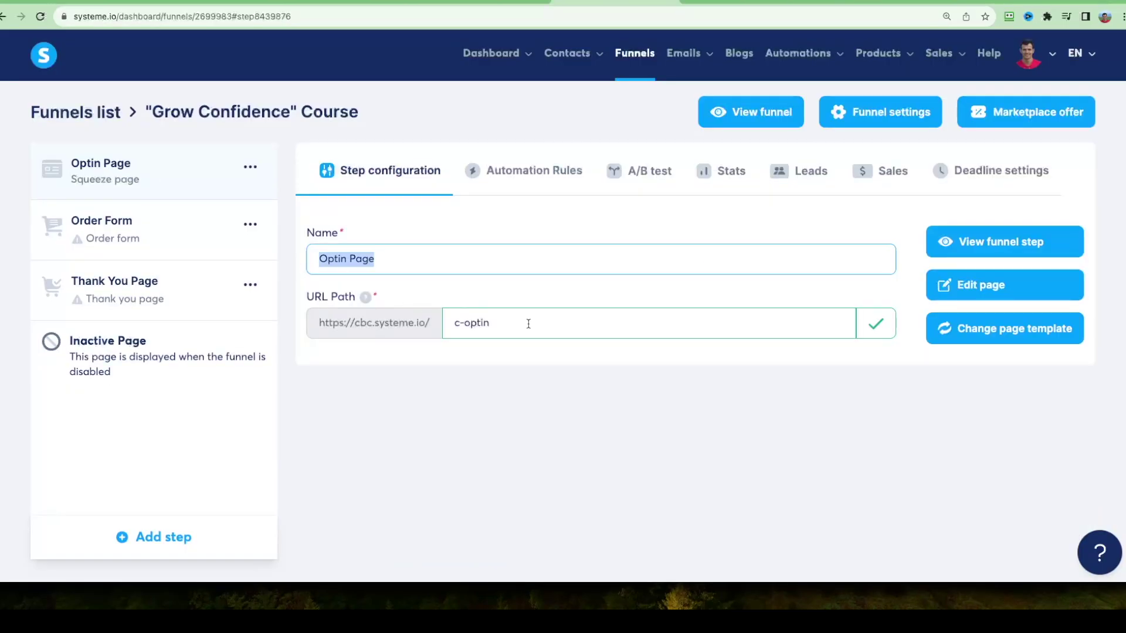
pyautogui.moveTo(529, 323); pyautogui.dragTo(441, 327)
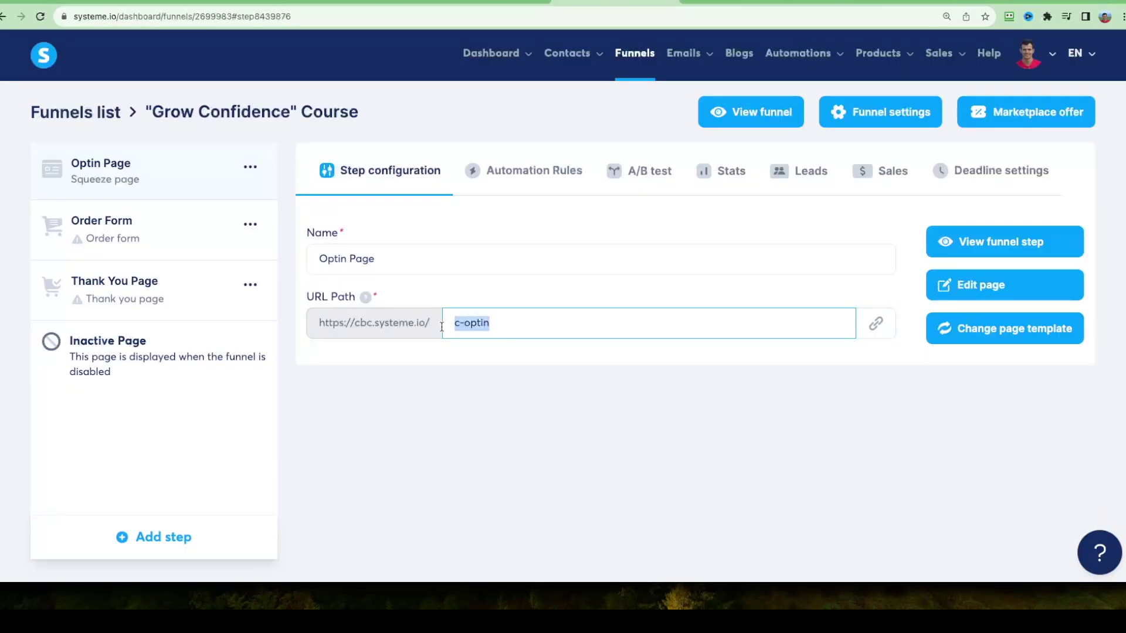
pyautogui.click(1004, 290)
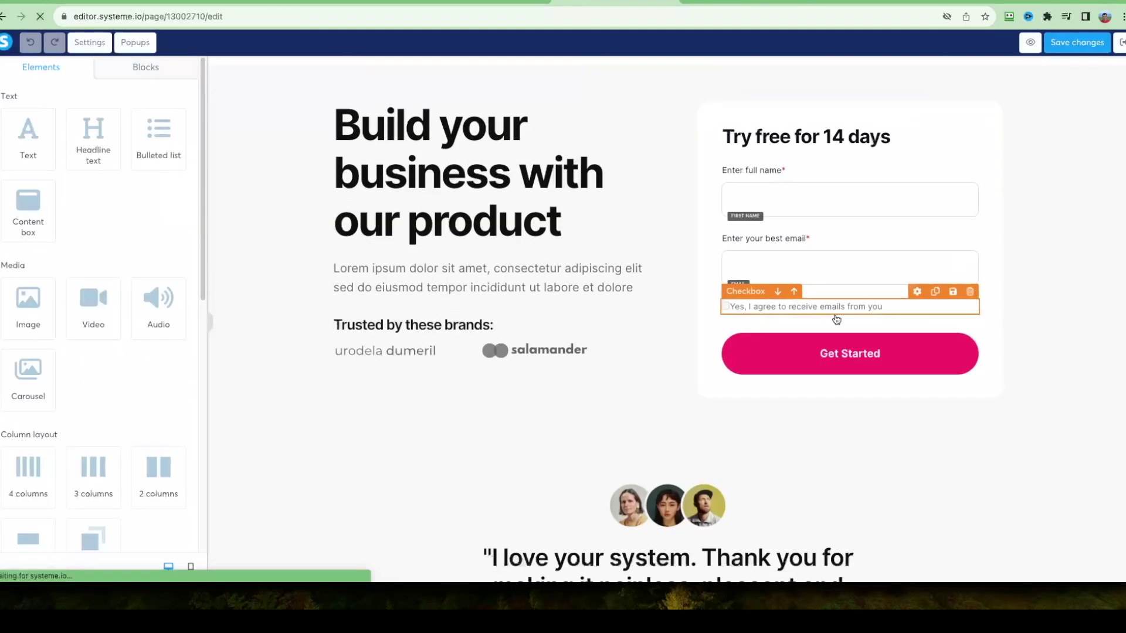
# - Delete the opt-in page's header section with logo and navigation links, confirming OK
pyautogui.scroll(-12, 296, 226)
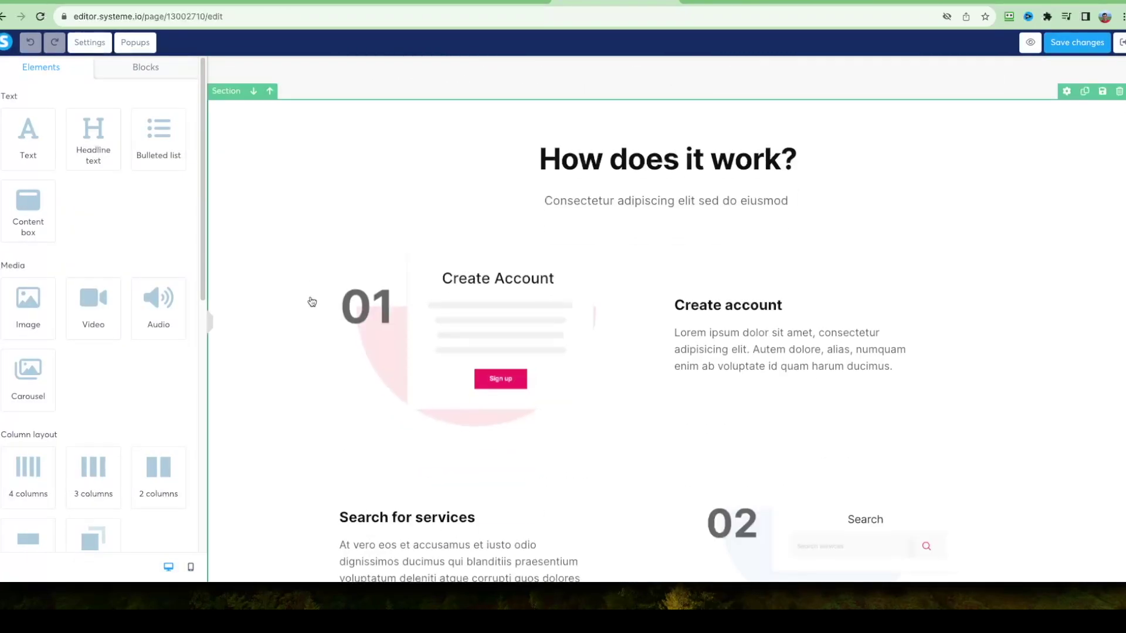
pyautogui.scroll(12, 311, 294)
pyautogui.click(242, 90)
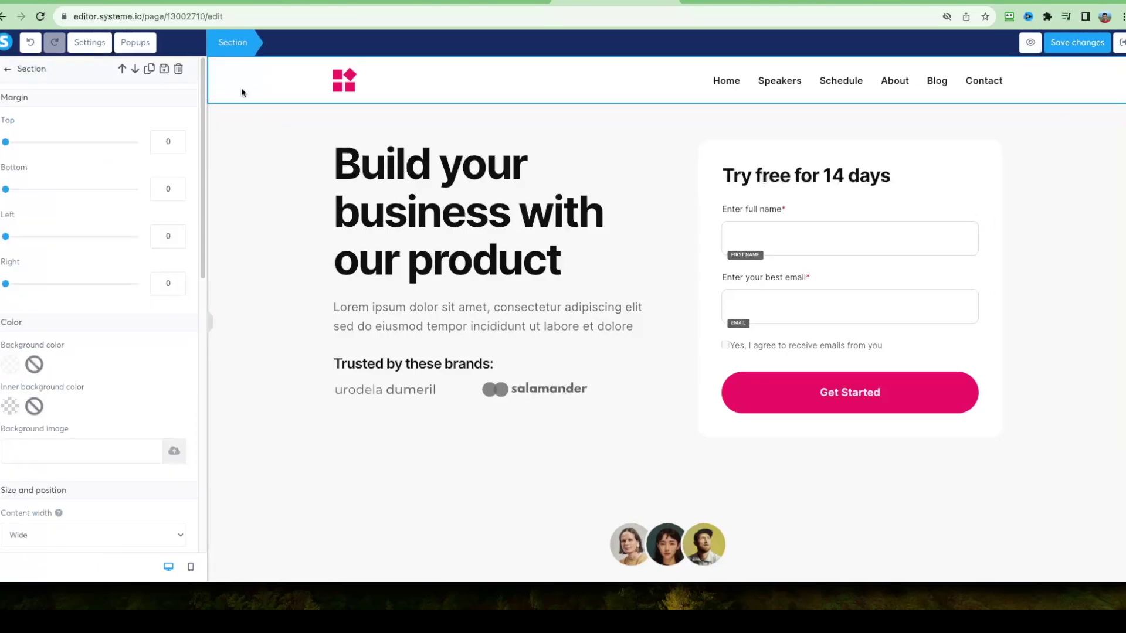
pyautogui.press('Escape')
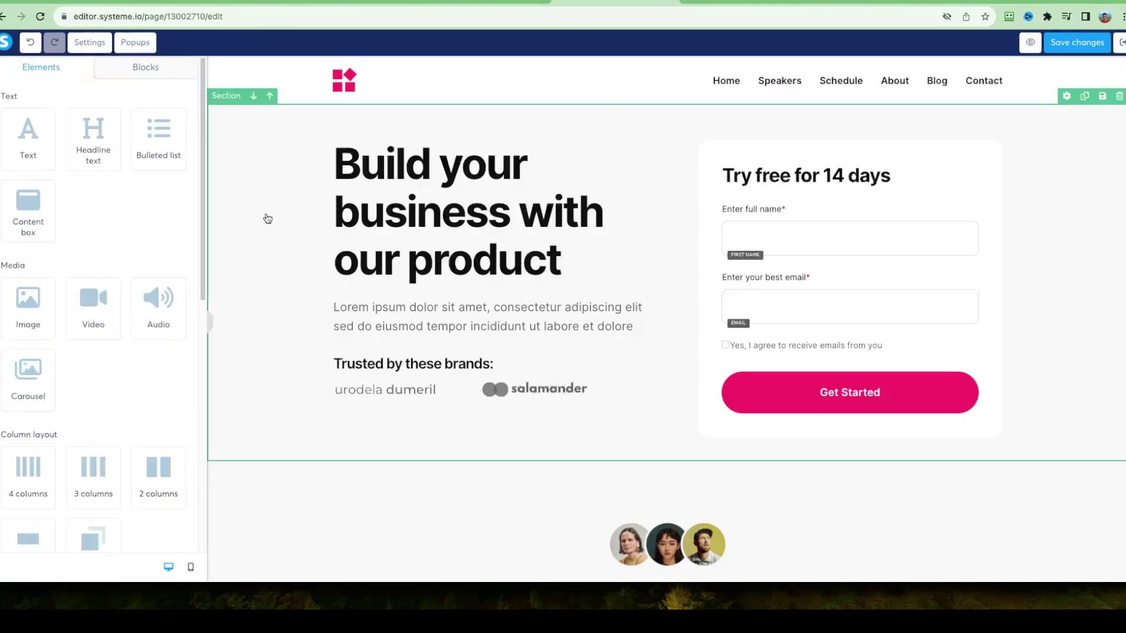
pyautogui.click(264, 88)
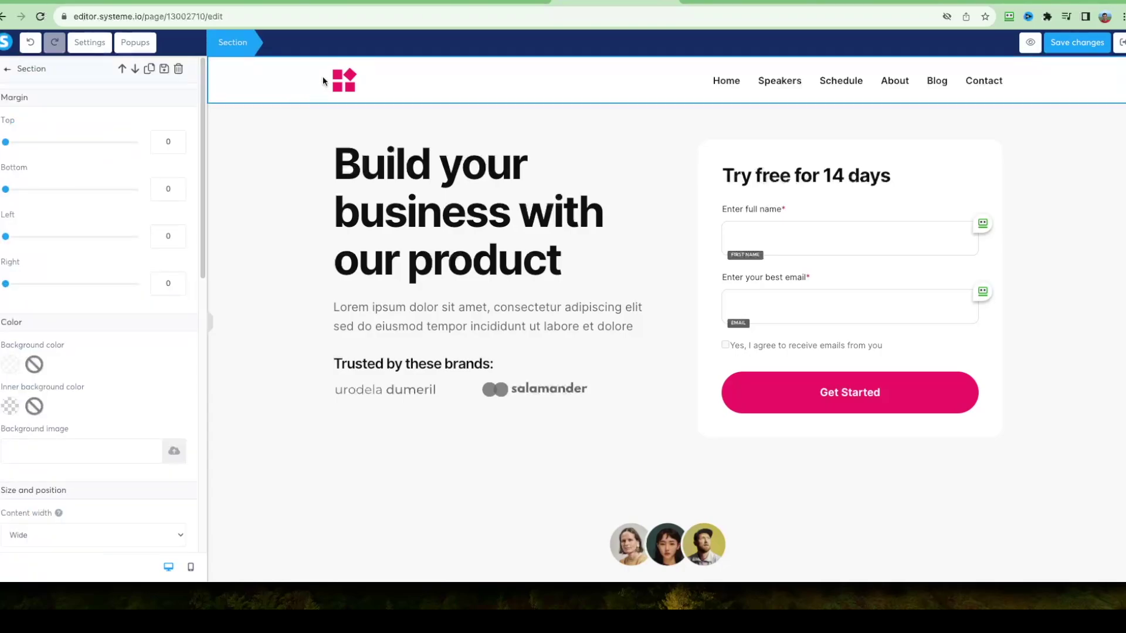
pyautogui.click(179, 70)
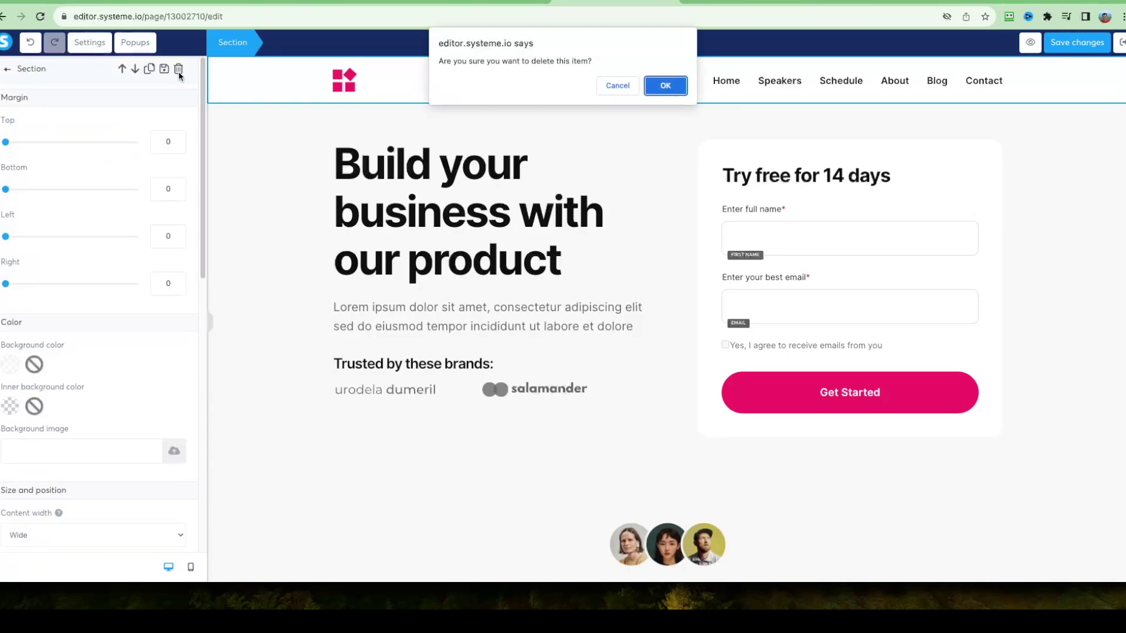
pyautogui.click(665, 88)
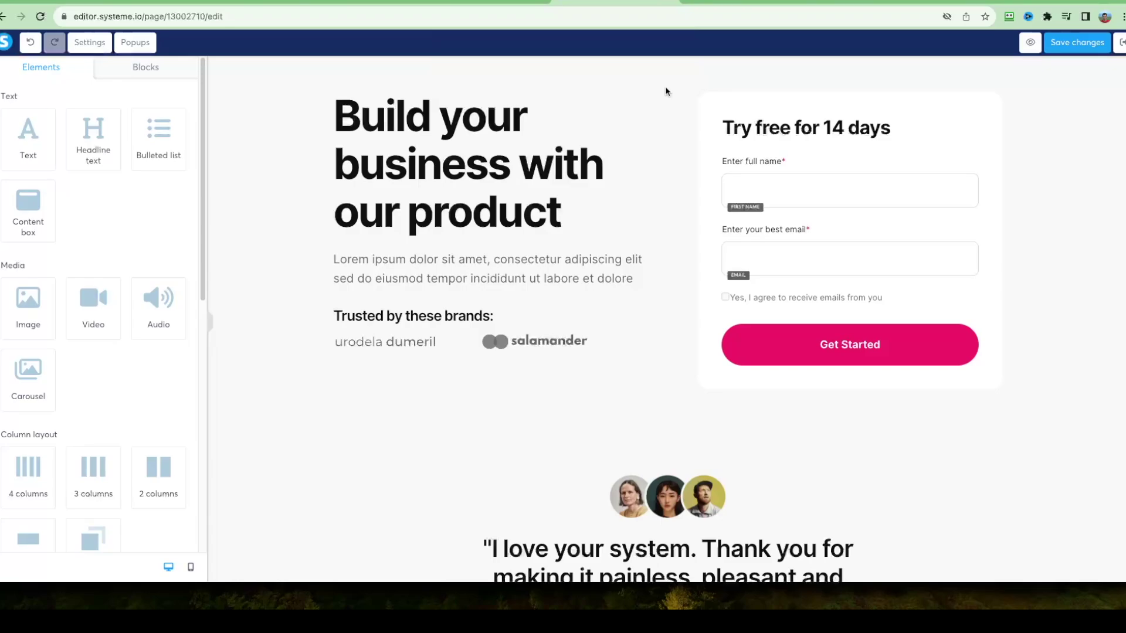
# - Replace the headline with "FREE REPORT: How to Become More Confident in 7 Days"
pyautogui.click(367, 112)
pyautogui.doubleClick(367, 112)
pyautogui.moveTo(367, 112); pyautogui.dragTo(513, 193)
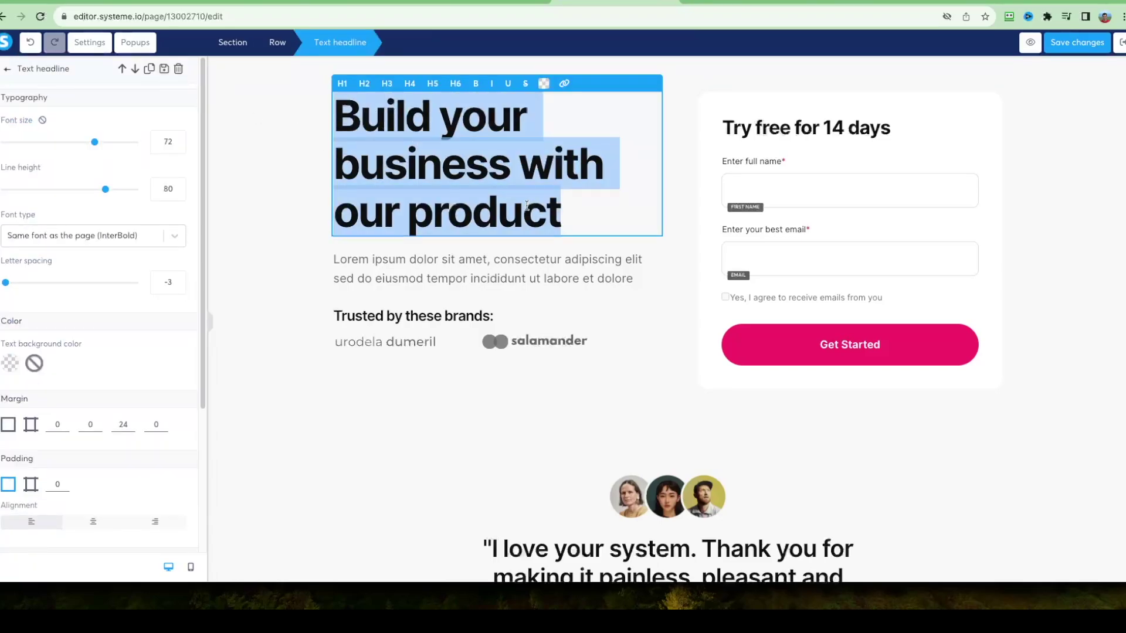
pyautogui.write('FREE REPORT: How to Become More Confident in 7 Days')
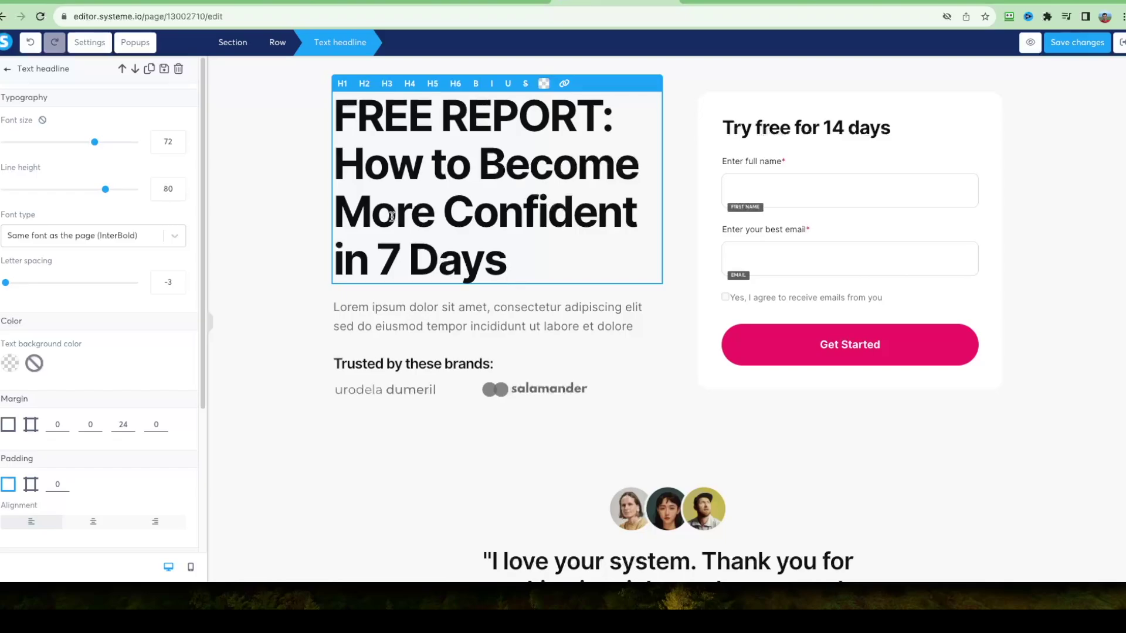
pyautogui.doubleClick(392, 217)
pyautogui.moveTo(391, 217); pyautogui.dragTo(462, 211)
pyautogui.click(479, 188)
pyautogui.click(302, 204)
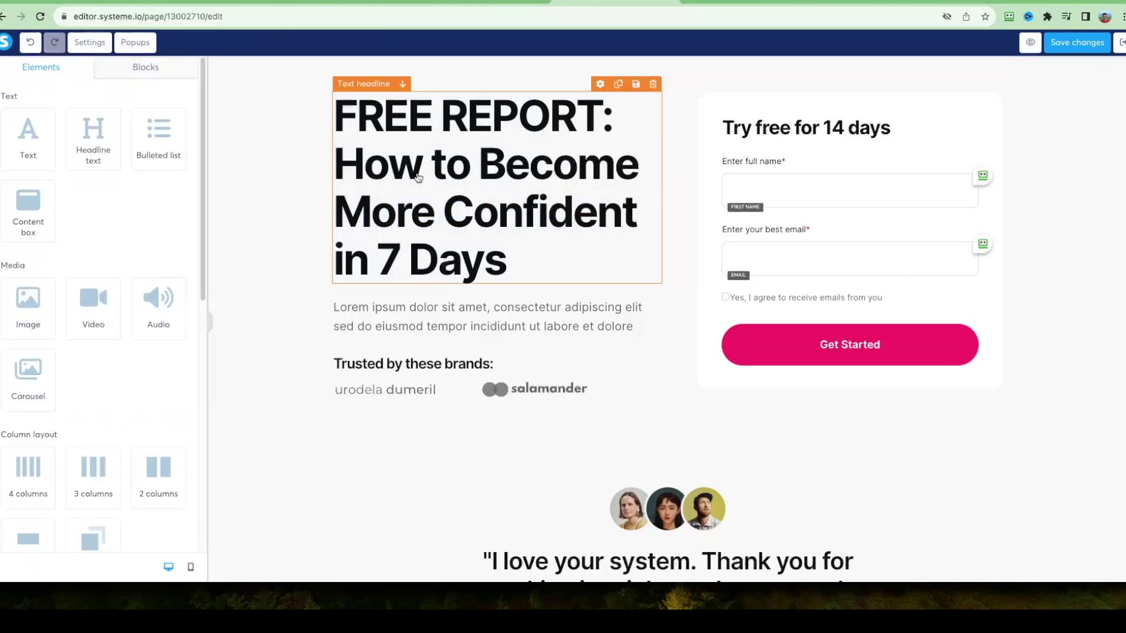
pyautogui.click(410, 250)
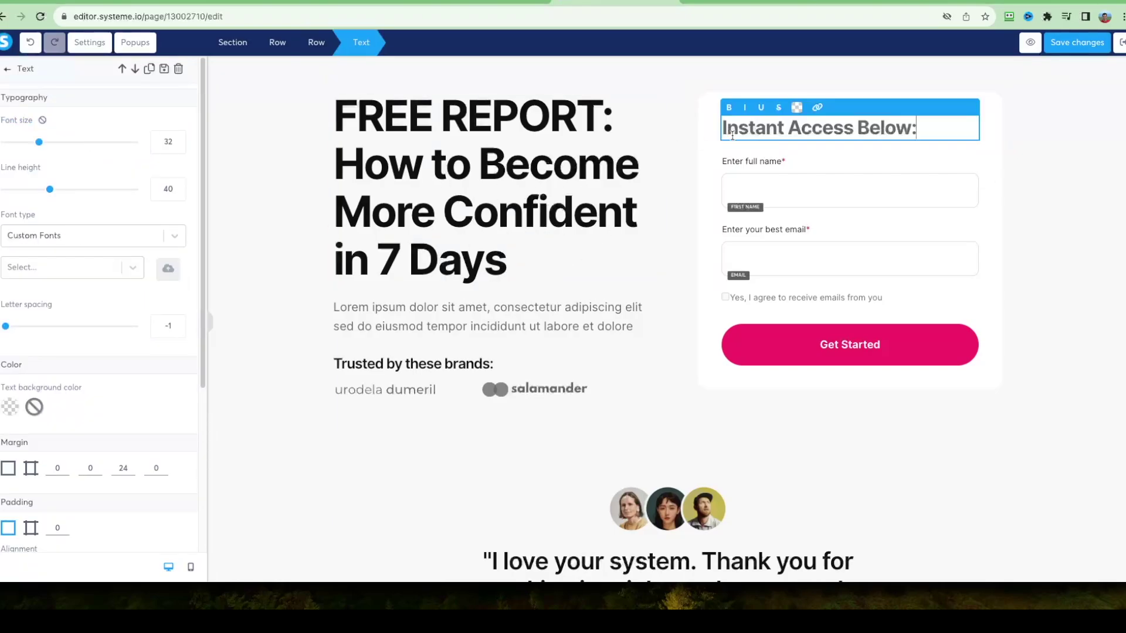
# - Change the signup form heading to "Instant Access Below:"
pyautogui.moveTo(732, 136); pyautogui.dragTo(876, 128)
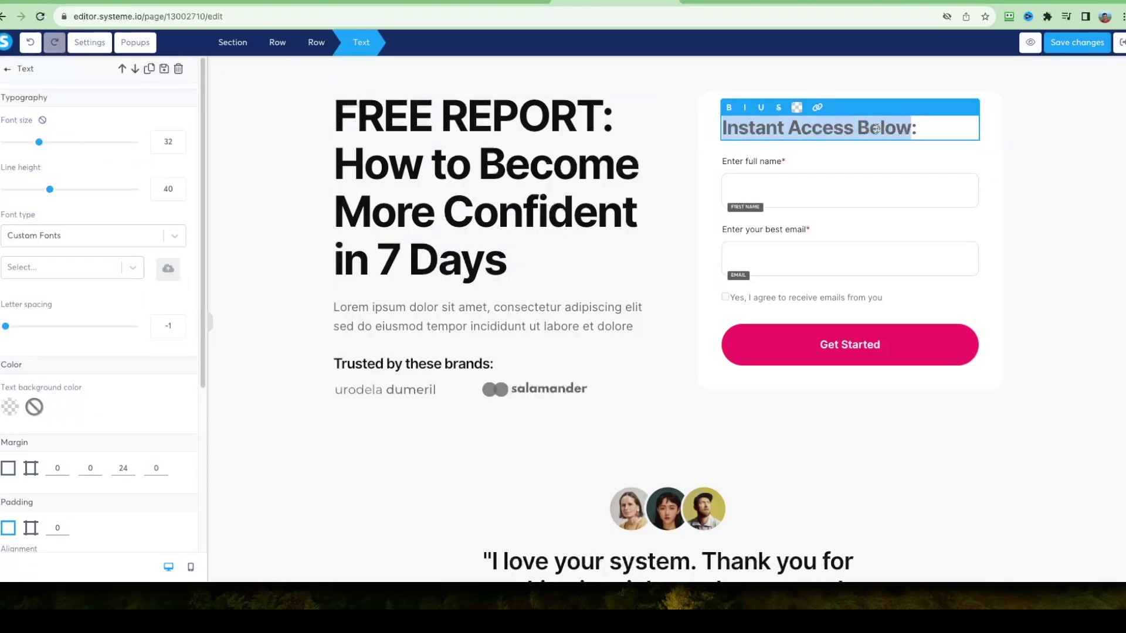
pyautogui.click(814, 200)
pyautogui.click(804, 186)
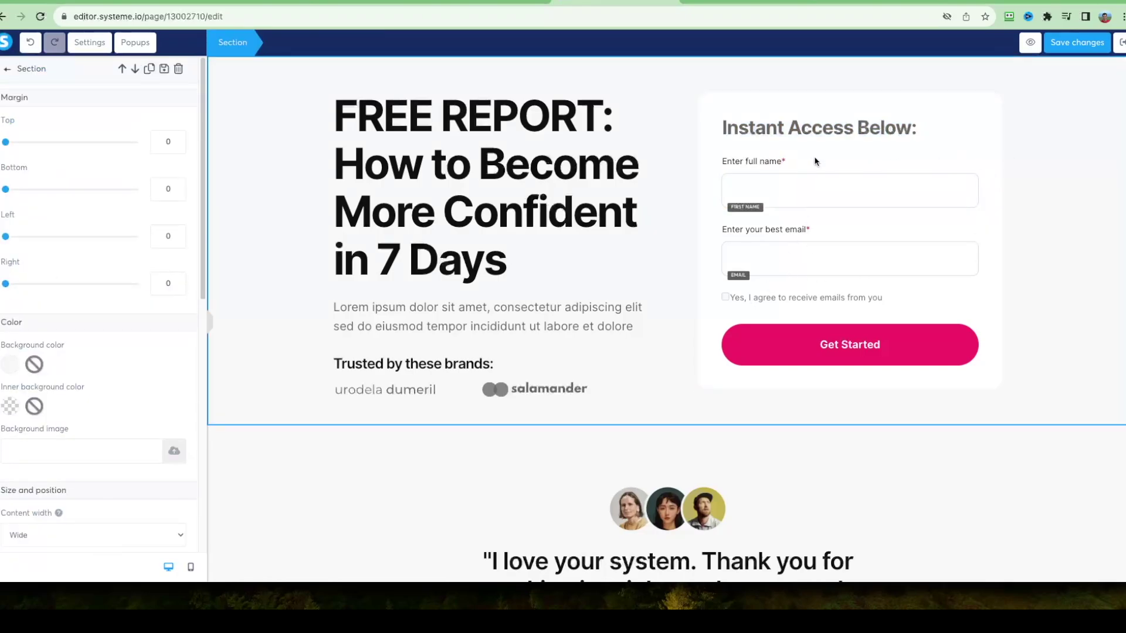
pyautogui.click(1030, 178)
pyautogui.scroll(-10, 1005, 176)
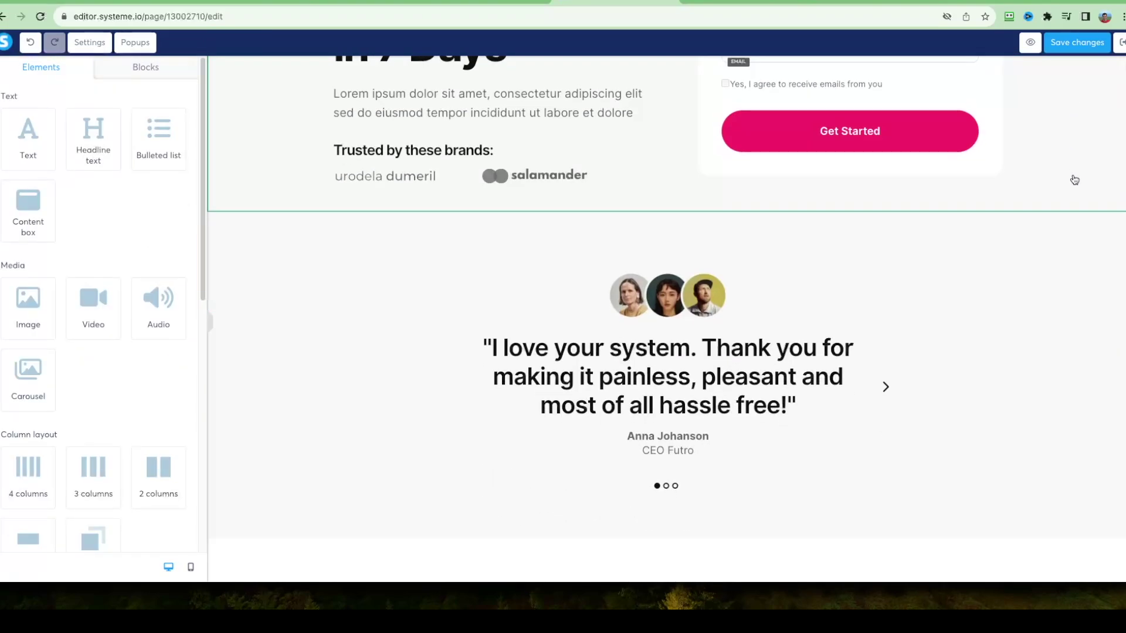
pyautogui.scroll(-5, 1064, 246)
pyautogui.scroll(-8, 1020, 308)
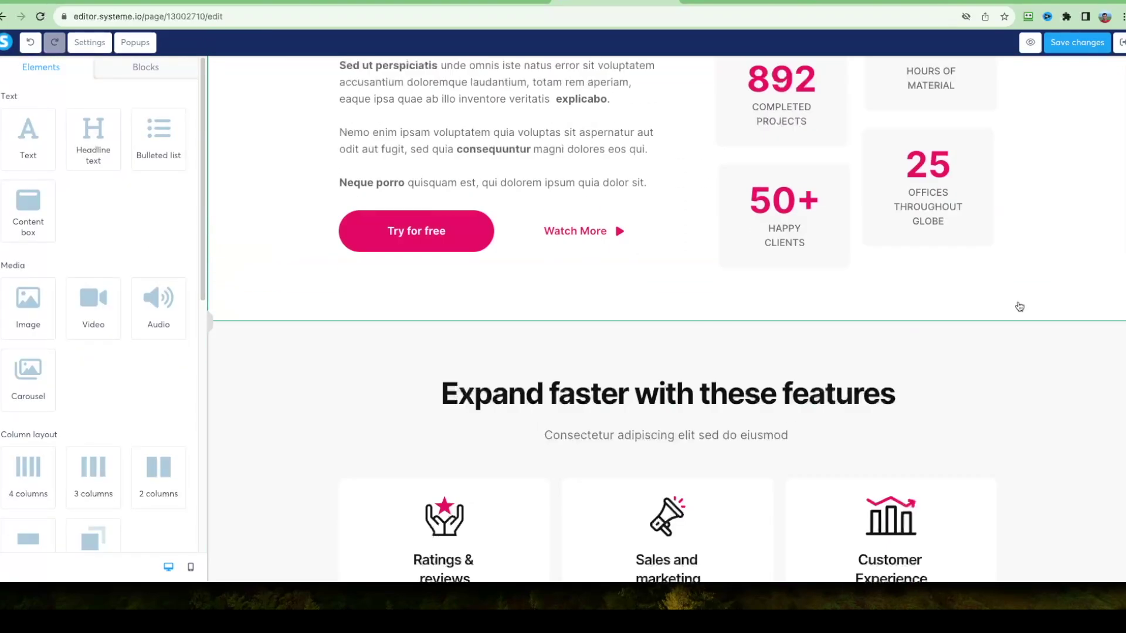
pyautogui.scroll(-2, 1035, 317)
pyautogui.scroll(12, 985, 369)
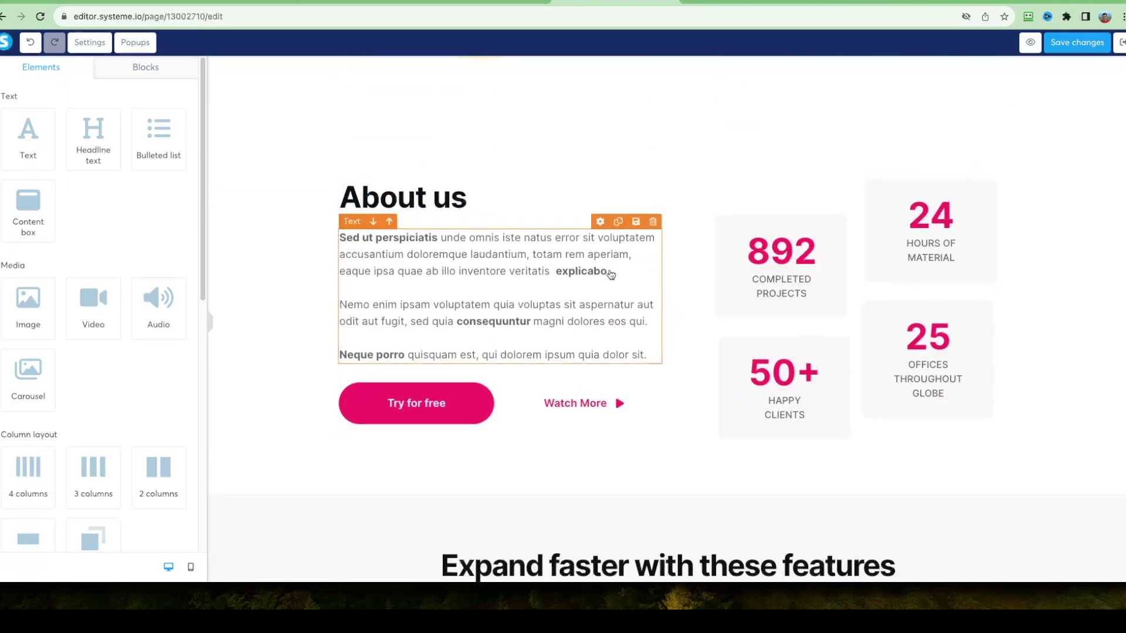
pyautogui.scroll(5, 577, 286)
pyautogui.scroll(6, 578, 286)
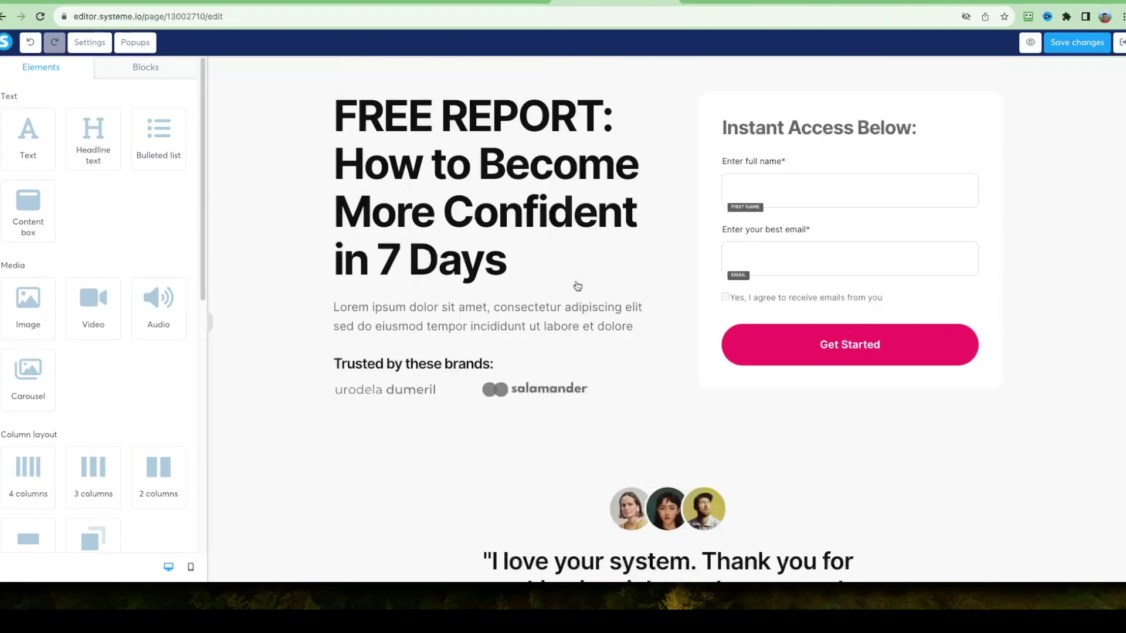
pyautogui.click(526, 320)
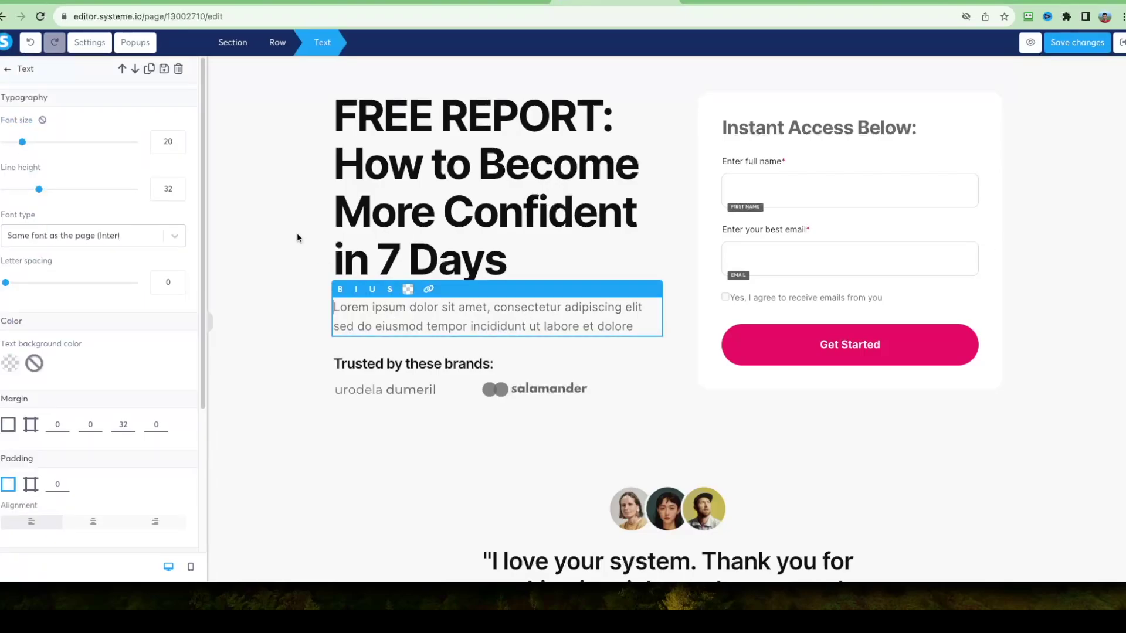
# - Delete the Lorem paragraph, the "Trusted by these brands:" line, both logos and their row
pyautogui.click(178, 68)
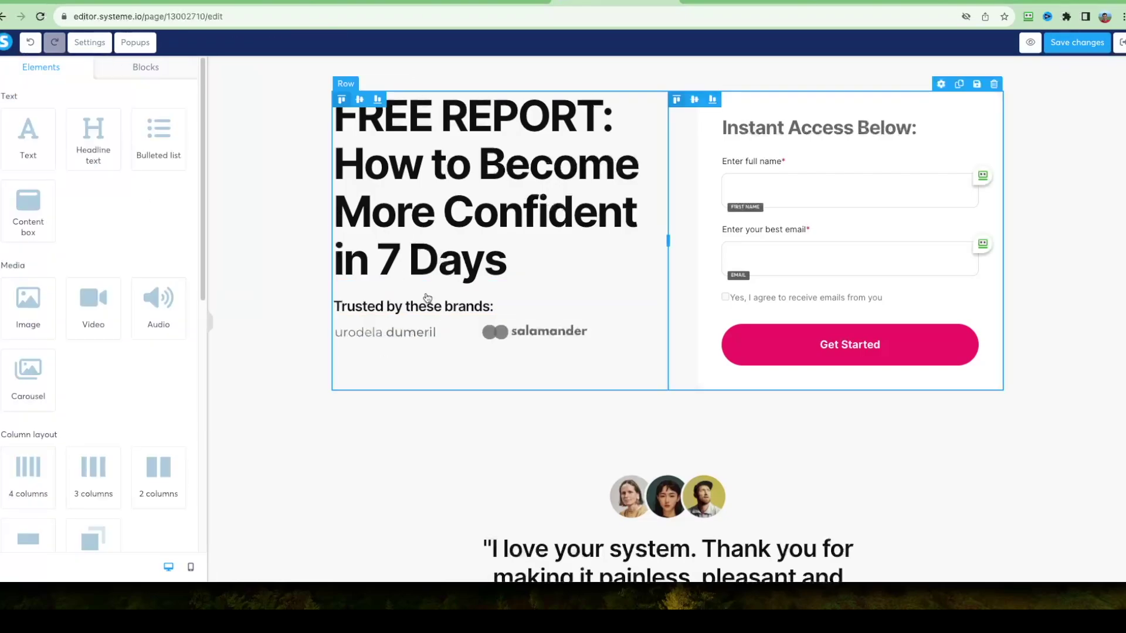
pyautogui.click(427, 302)
pyautogui.press('Delete')
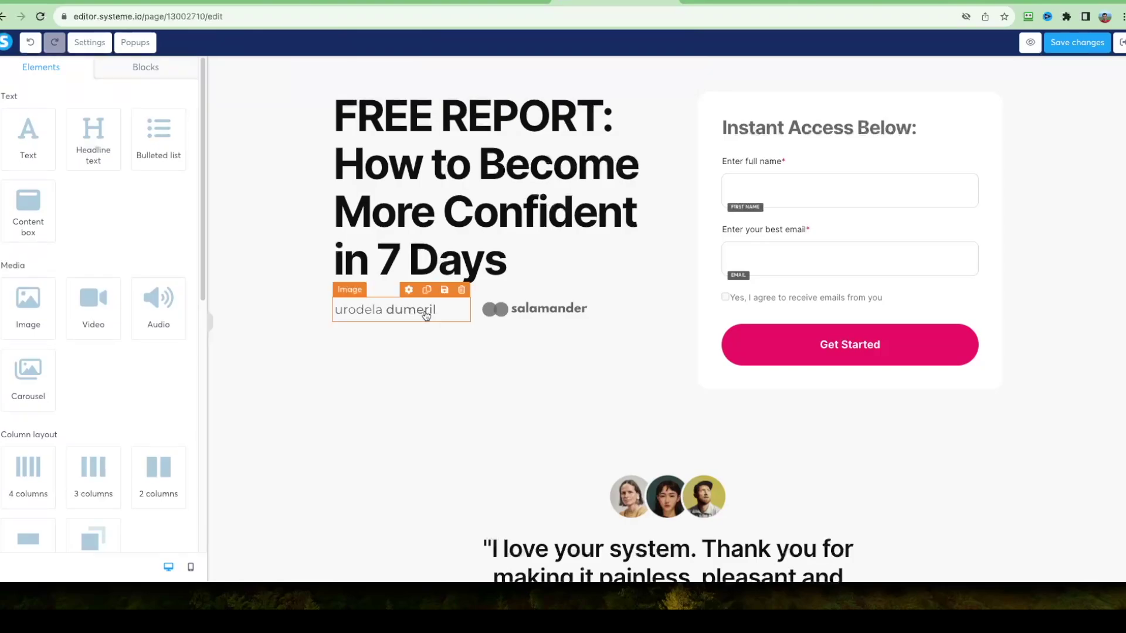
pyautogui.click(528, 311)
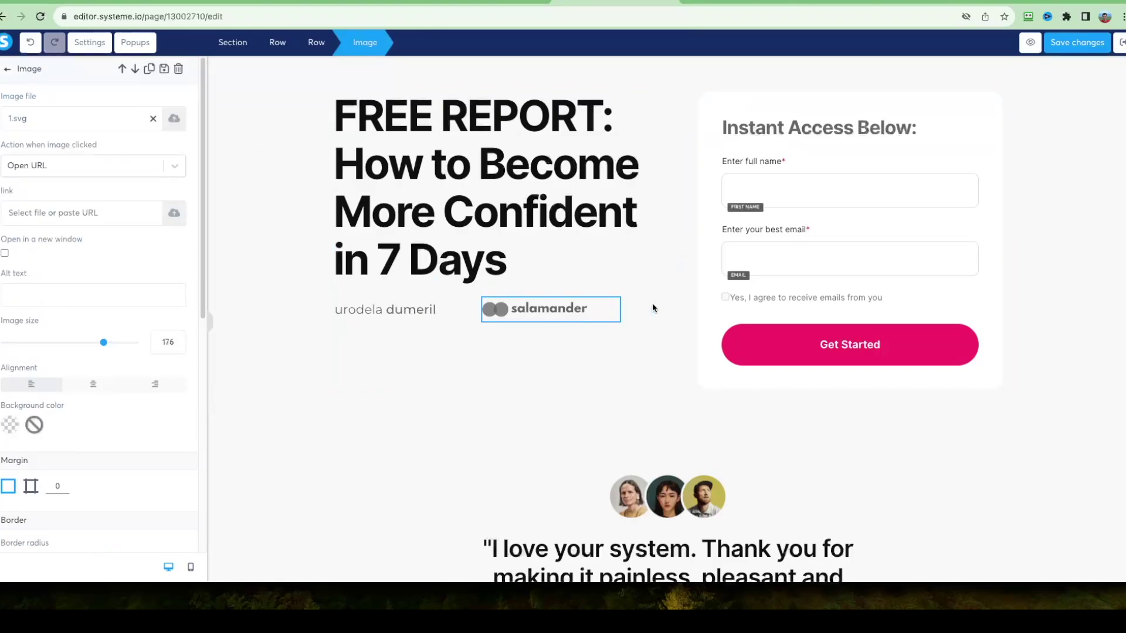
pyautogui.click(392, 309)
pyautogui.click(179, 69)
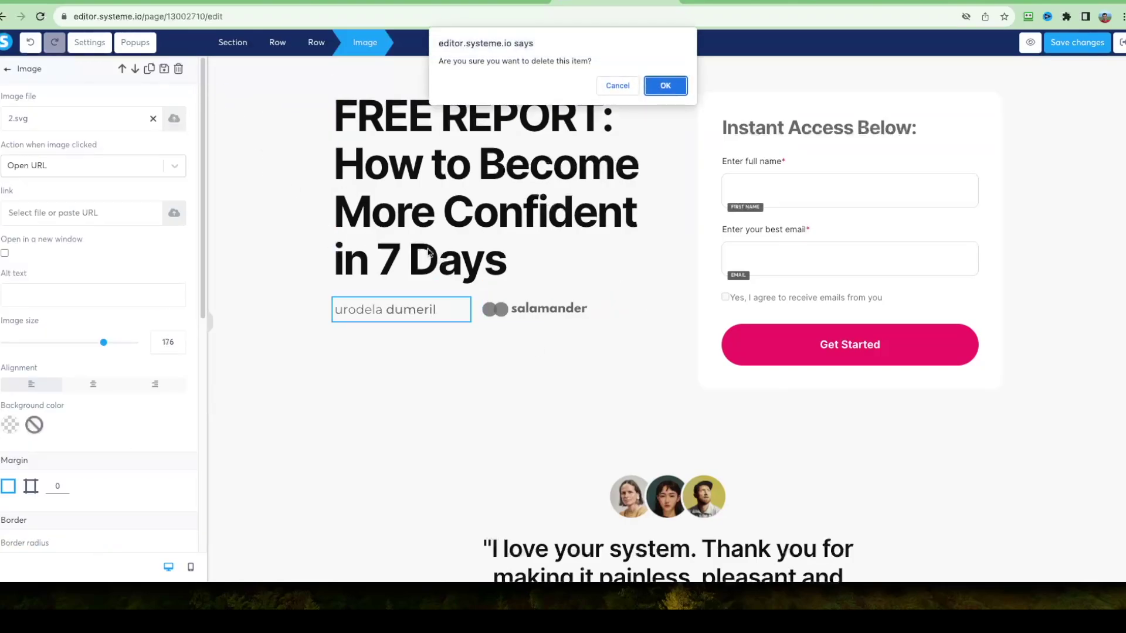
pyautogui.click(652, 89)
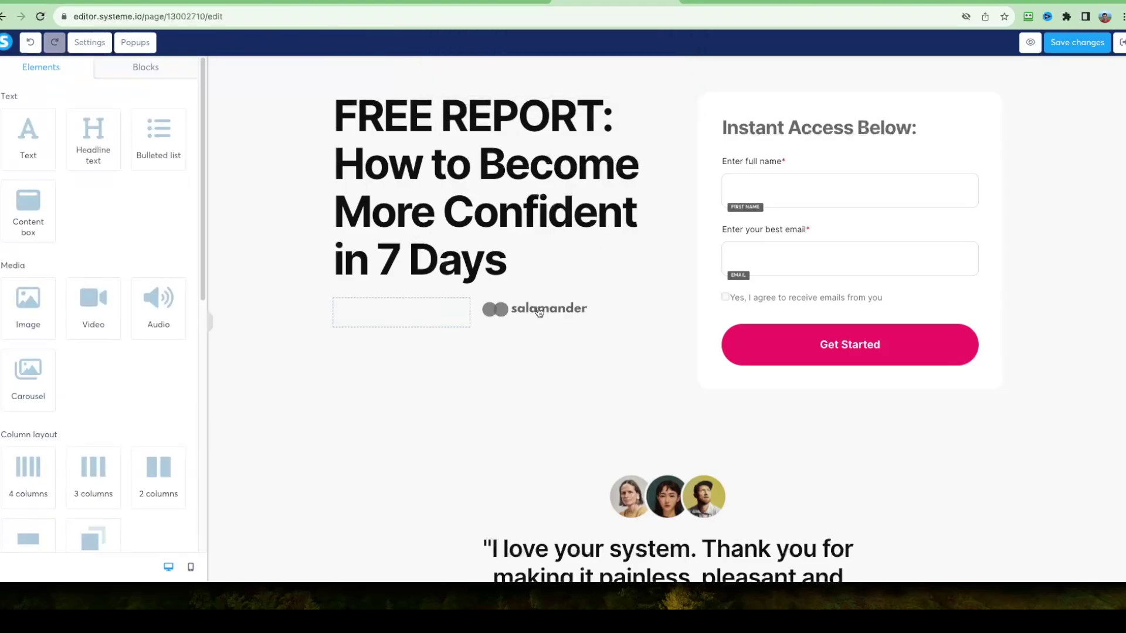
pyautogui.click(611, 291)
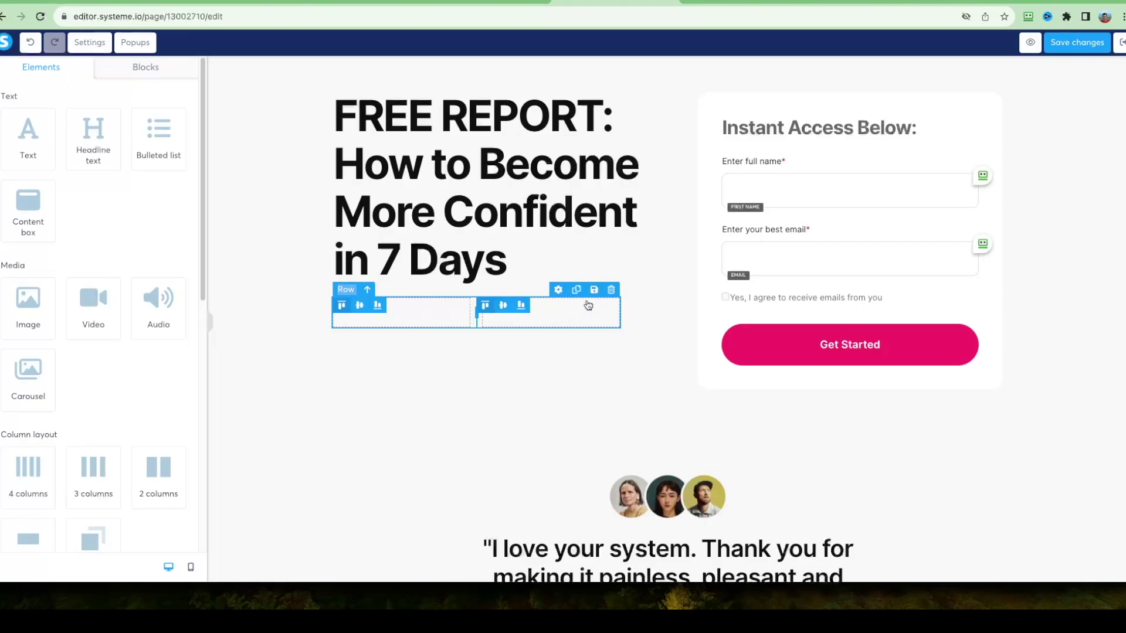
pyautogui.click(611, 290)
pyautogui.press('Return')
# - Delete the testimonial section below the hero
pyautogui.scroll(-4, 271, 190)
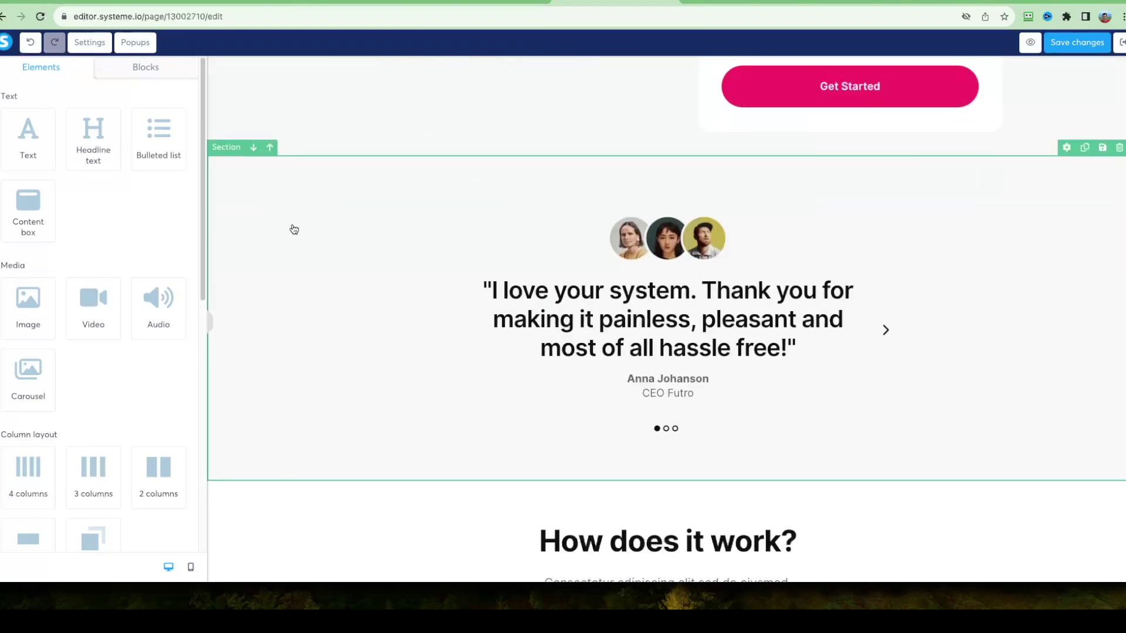
pyautogui.click(293, 228)
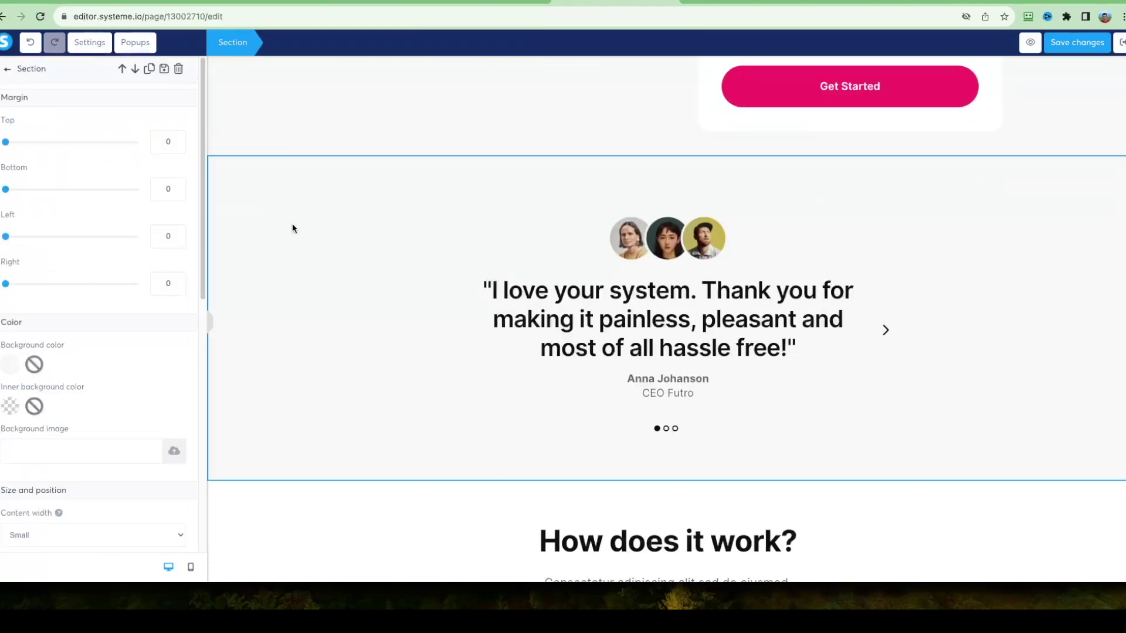
pyautogui.click(179, 68)
pyautogui.click(665, 88)
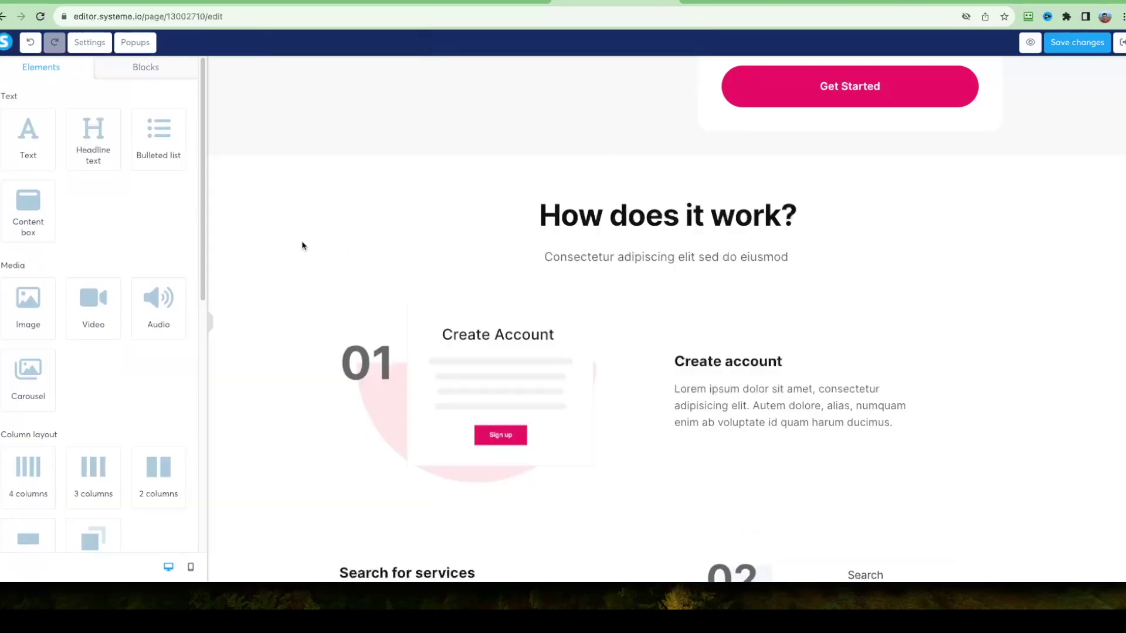
pyautogui.click(264, 213)
pyautogui.scroll(5, 275, 232)
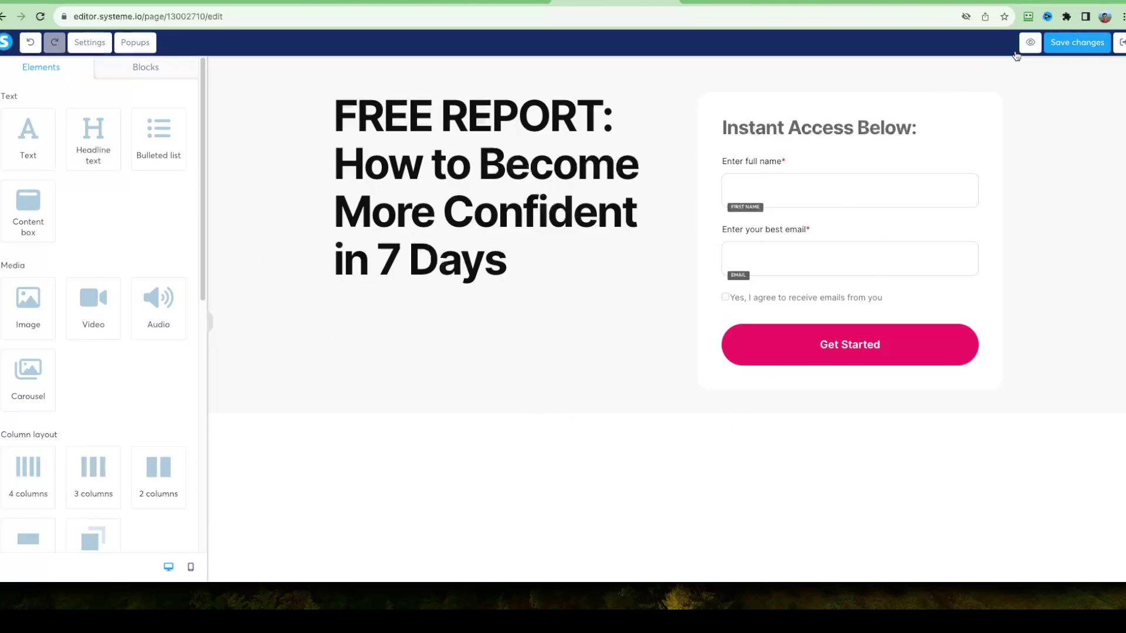
# - Save the opt-in page, preview it, then return to the funnel's step list
pyautogui.click(1082, 46)
pyautogui.click(1031, 42)
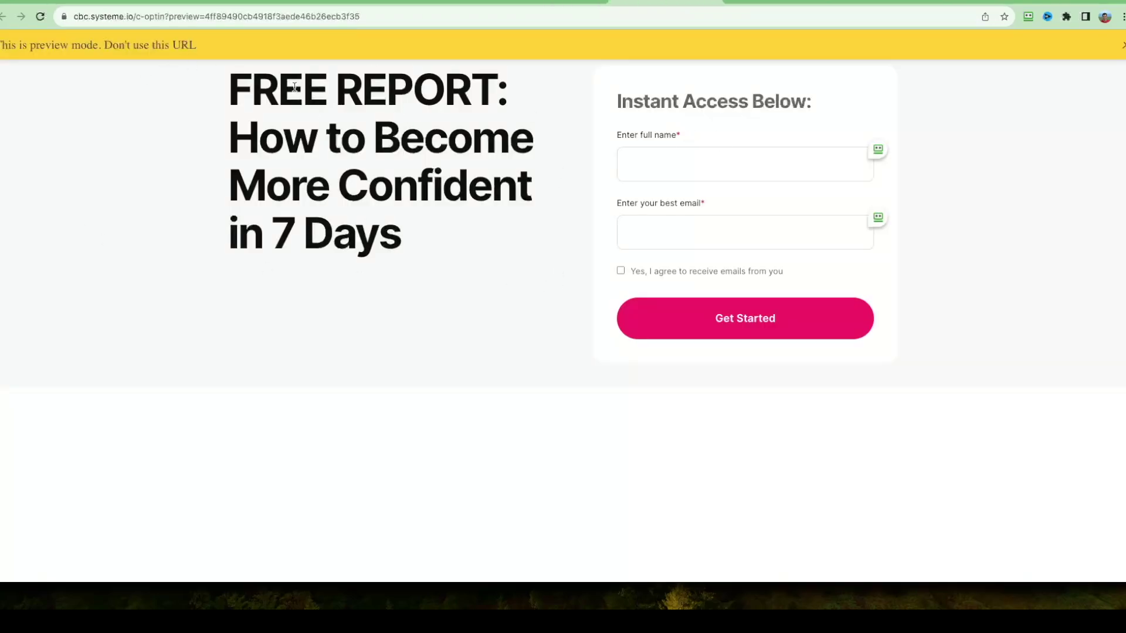
pyautogui.hotkey('alt', 'Left')
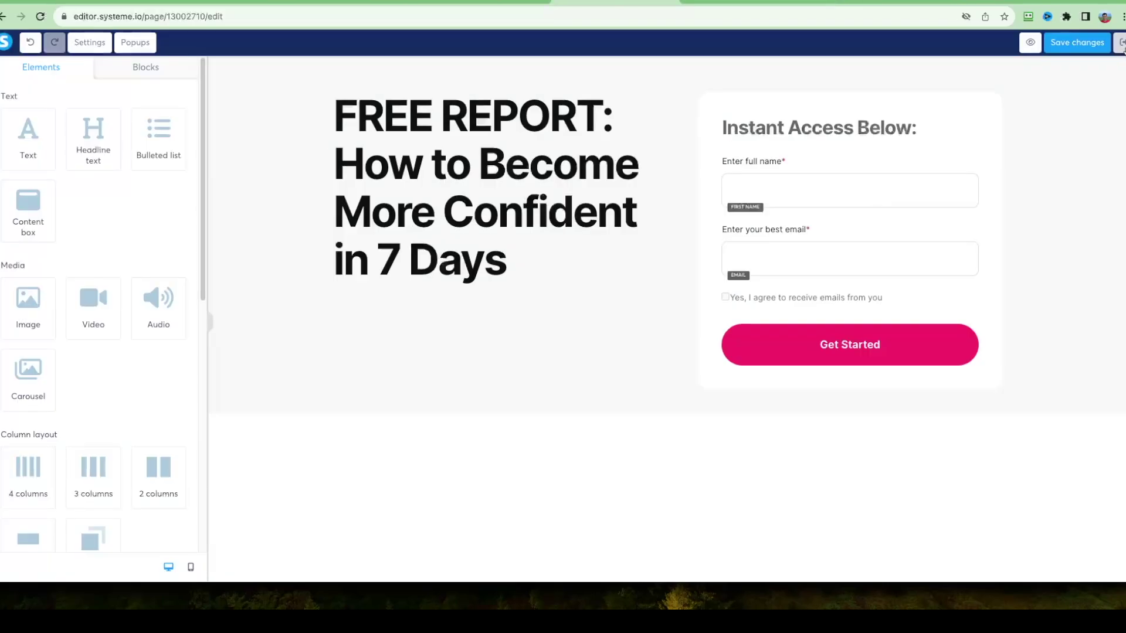
pyautogui.hotkey('alt', 'Left')
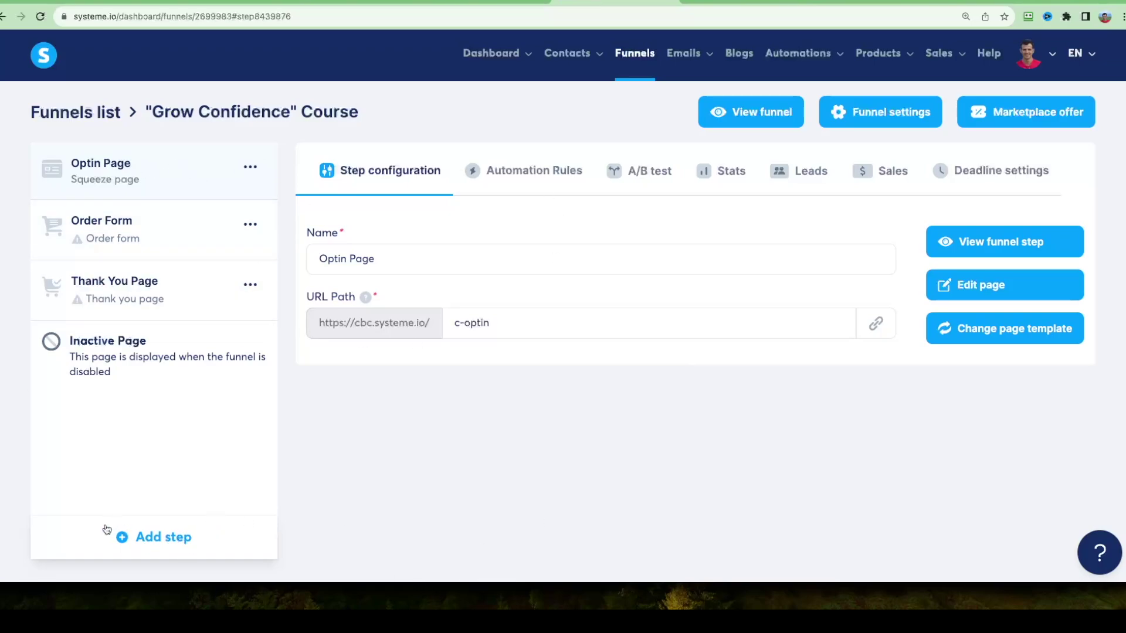
# - Add a step named "Optin Thank You Page" of type Opt-in thank you page and save it
pyautogui.rightClick(171, 541)
pyautogui.press('Escape')
pyautogui.click(147, 535)
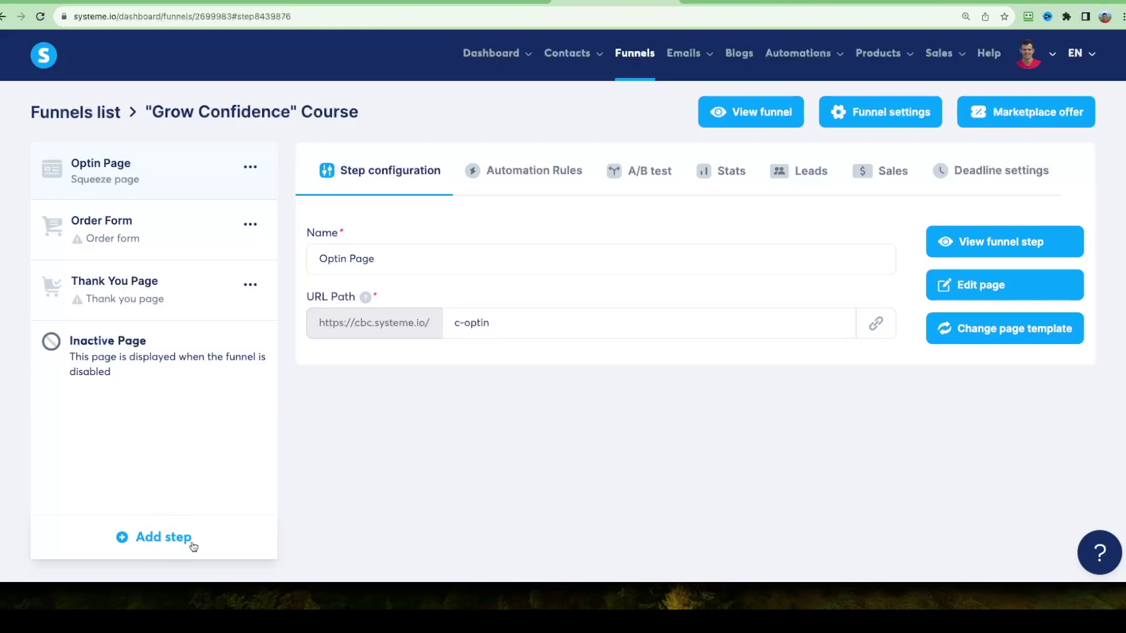
pyautogui.click(160, 538)
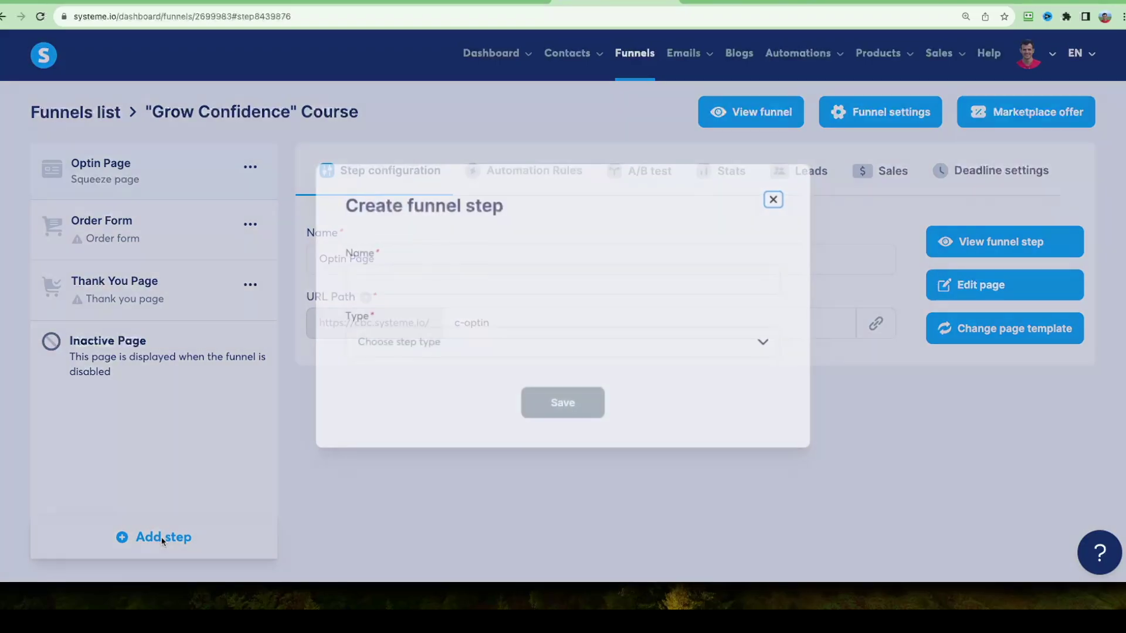
pyautogui.click(496, 279)
pyautogui.write('Optin Thank You Page')
pyautogui.moveTo(496, 280); pyautogui.dragTo(329, 279)
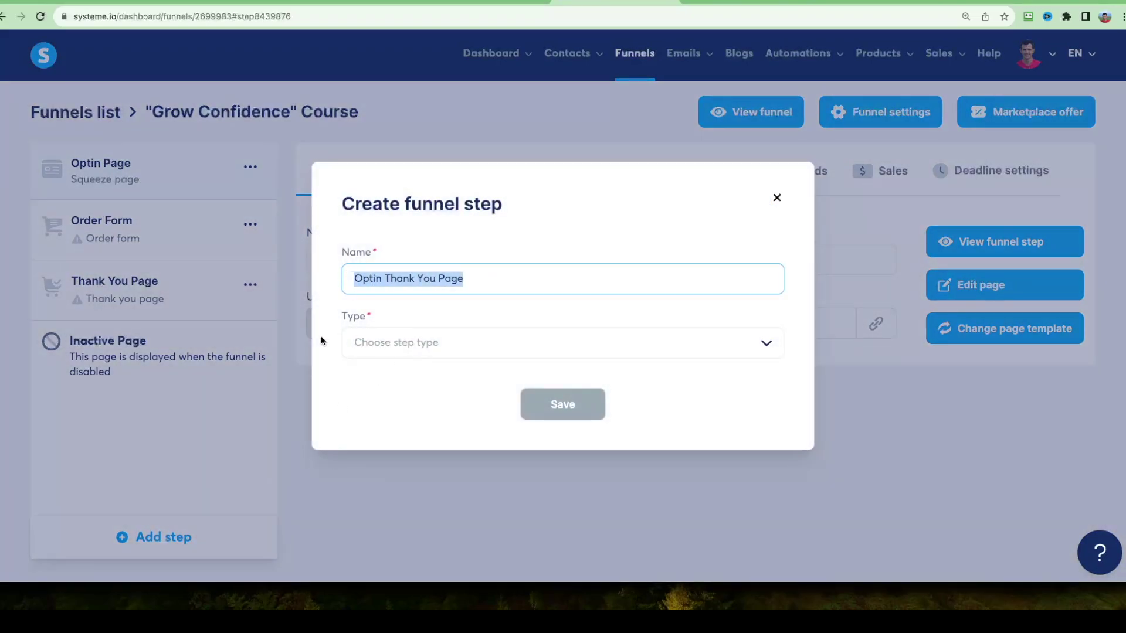
pyautogui.click(389, 338)
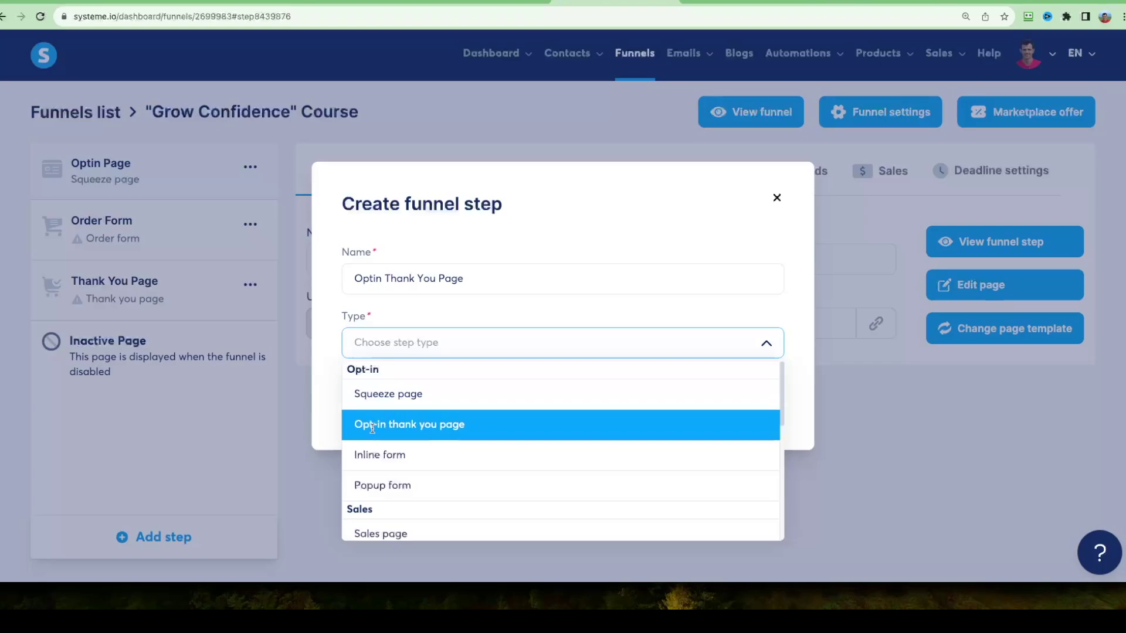
pyautogui.click(432, 427)
pyautogui.click(561, 402)
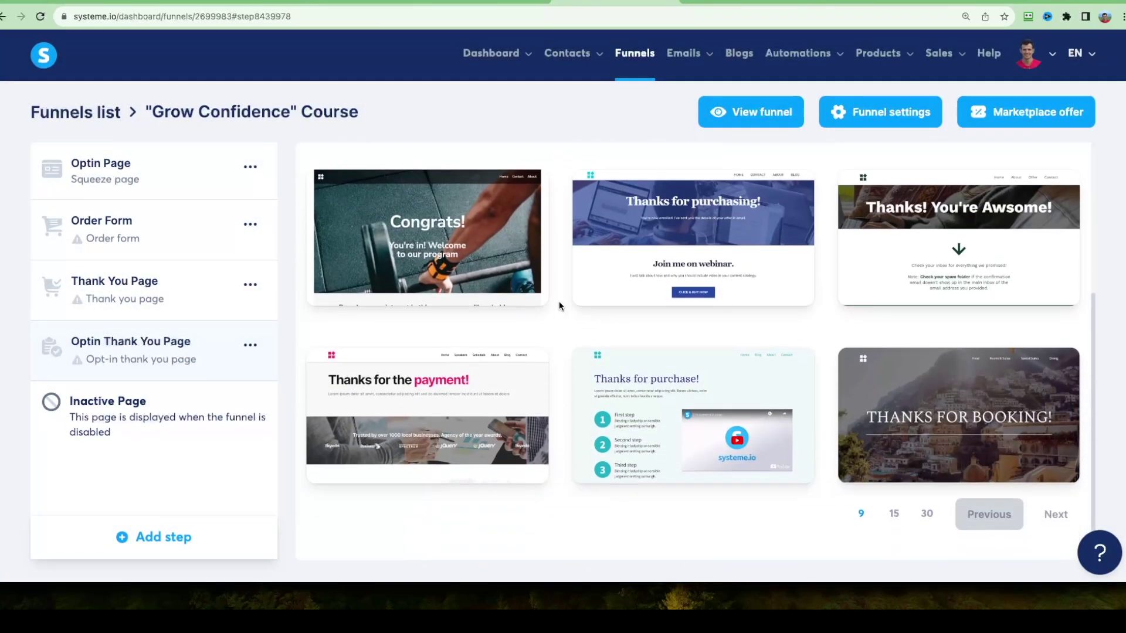
# - Preview and apply the 'Thanks for the payment!' template, then open the thank-you page in the editor
pyautogui.moveTo(527, 374)
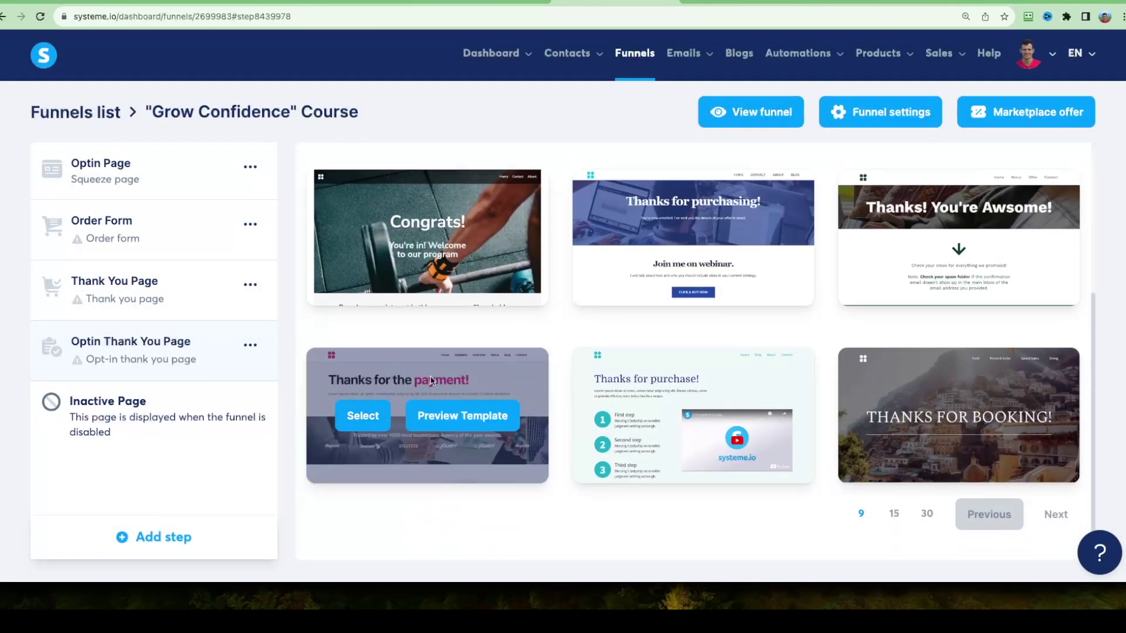
pyautogui.click(447, 419)
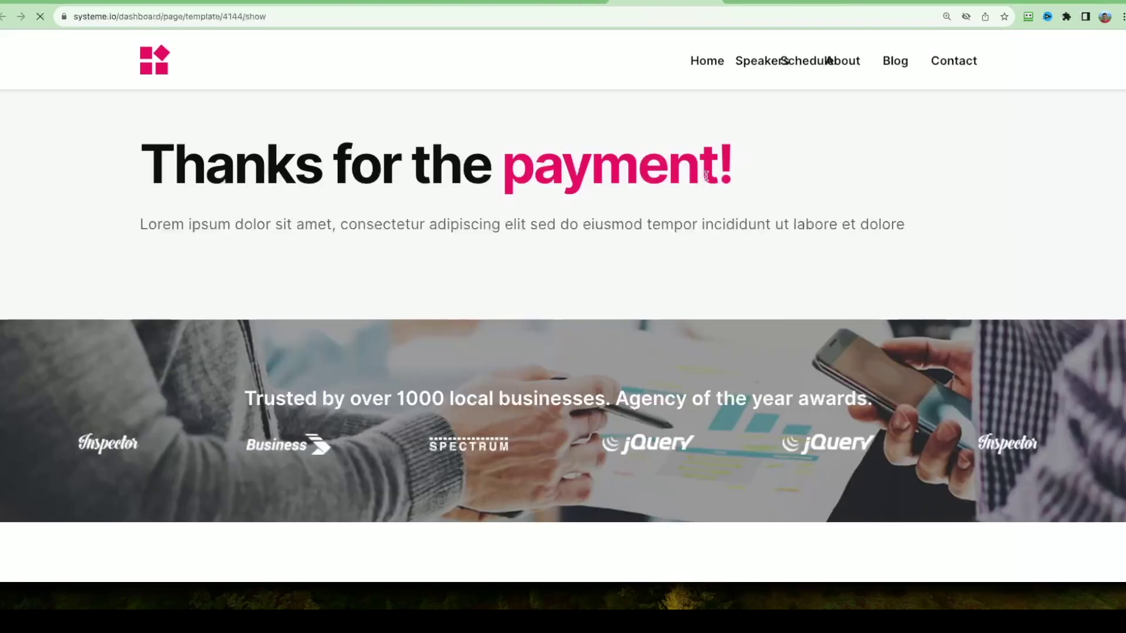
pyautogui.scroll(-15, 585, 224)
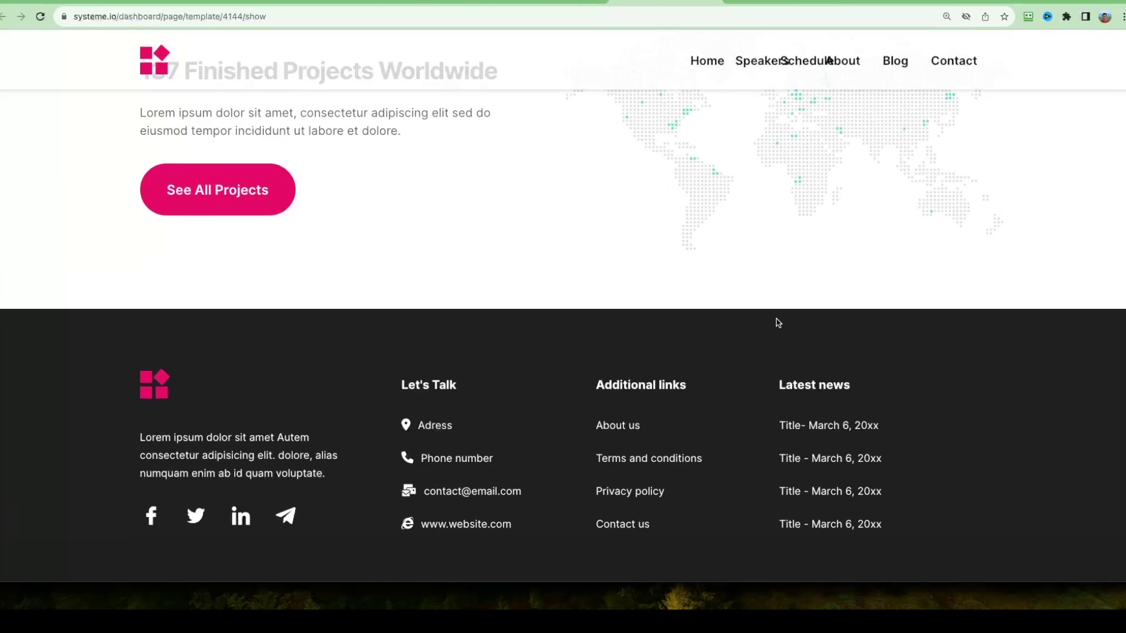
pyautogui.scroll(15, 774, 319)
pyautogui.press('super+w')
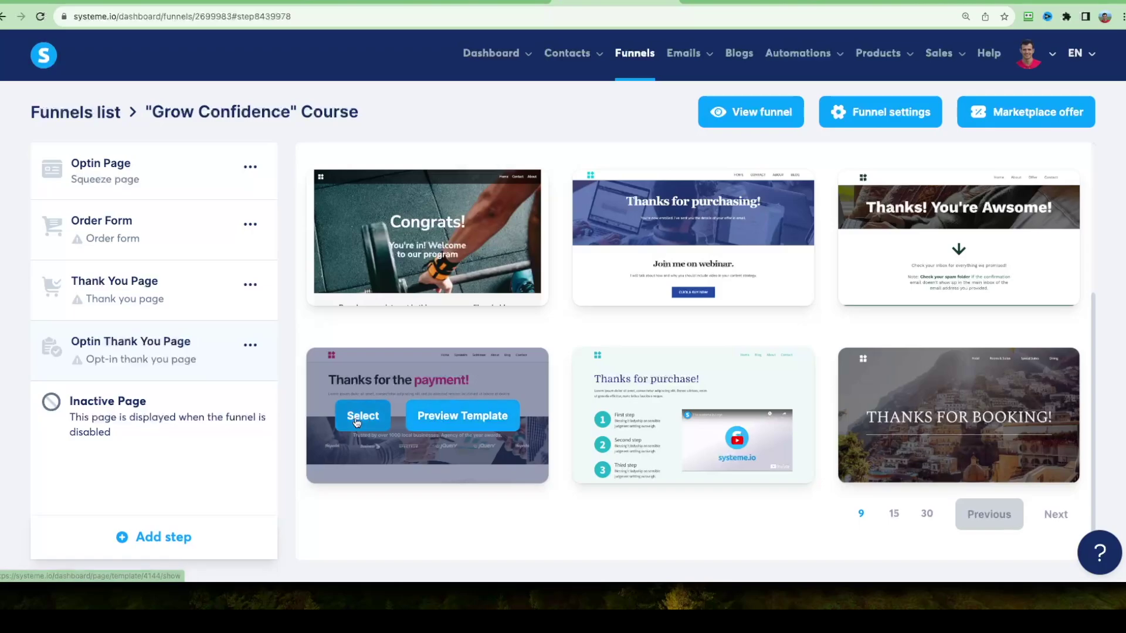
pyautogui.click(358, 414)
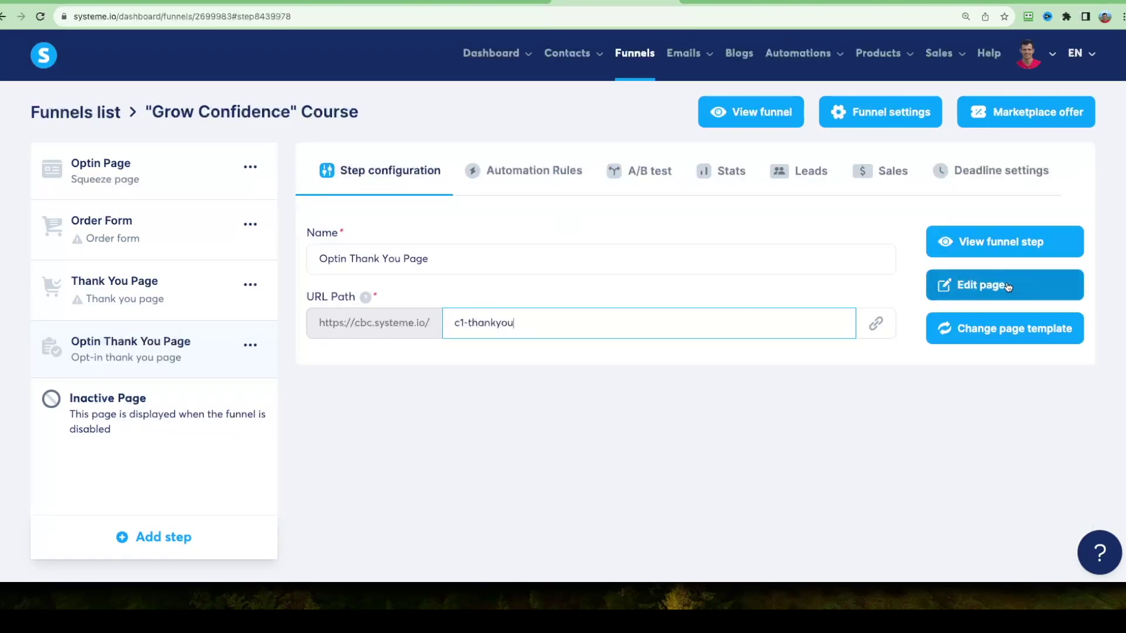
pyautogui.click(973, 285)
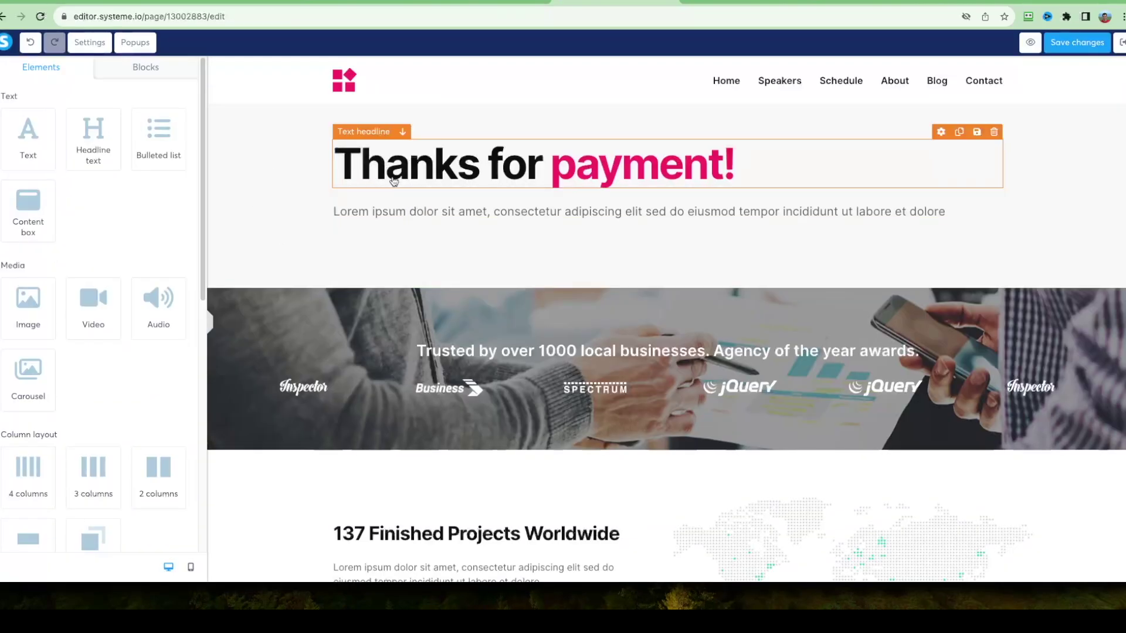
# - Select the headline text, then delete the top logo-and-navigation header section
pyautogui.click(391, 175)
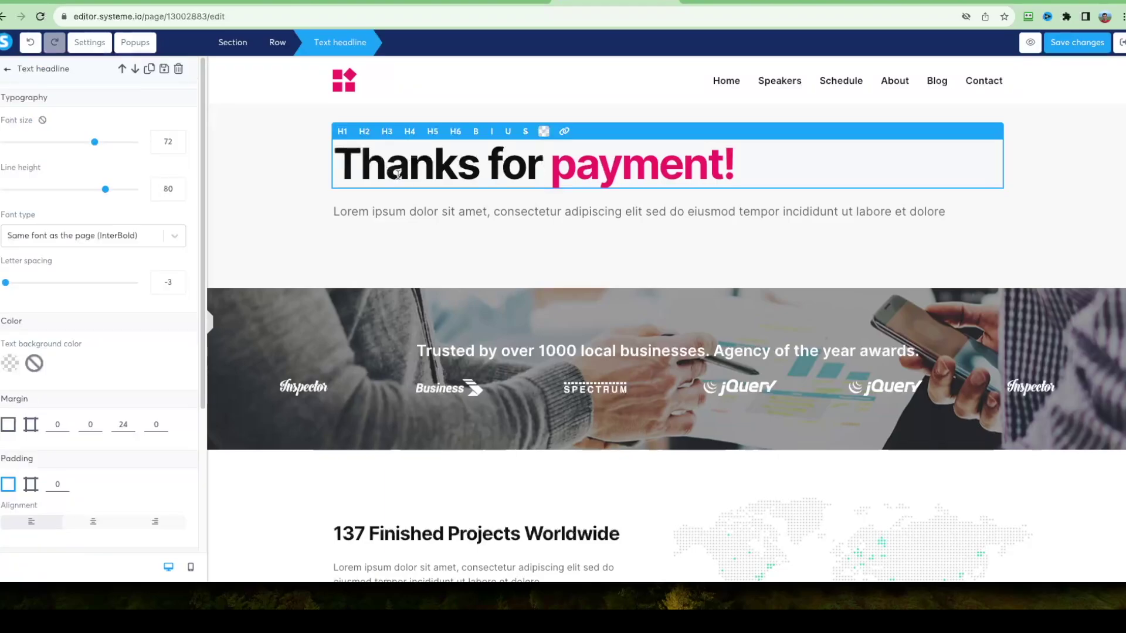
pyautogui.tripleClick(392, 171)
pyautogui.click(389, 171)
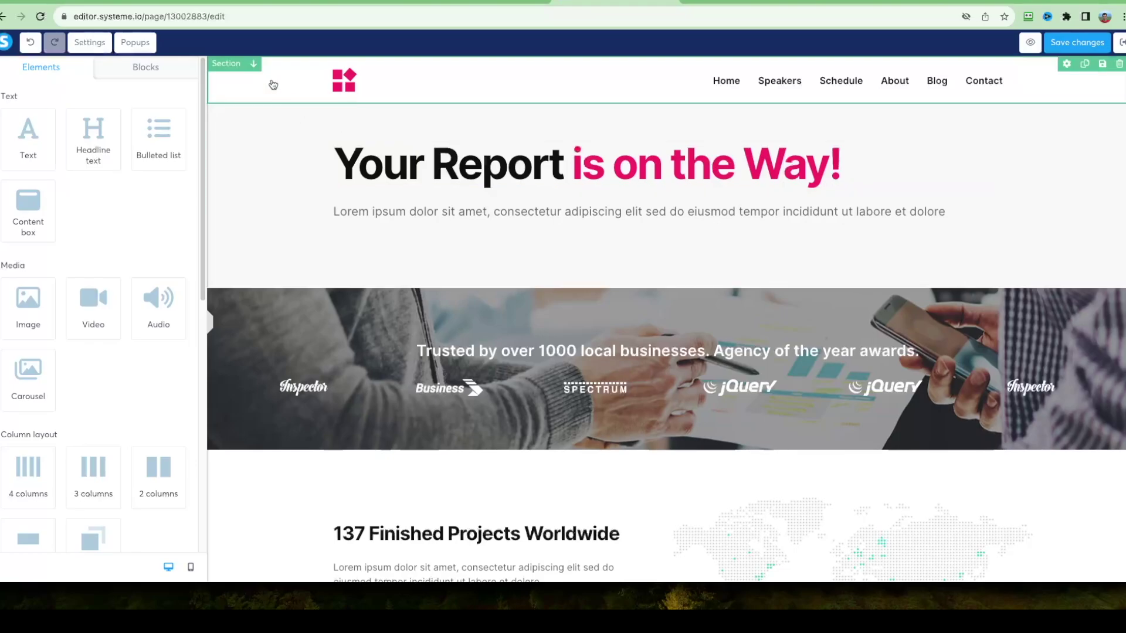
pyautogui.click(270, 82)
pyautogui.click(180, 68)
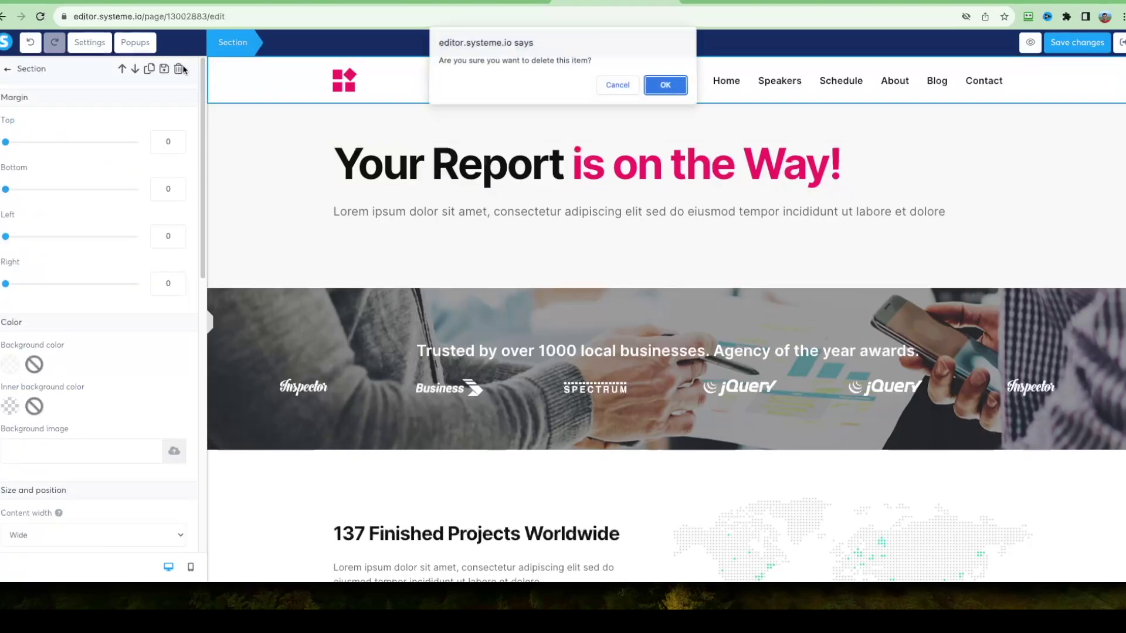
pyautogui.click(665, 85)
# - Edit the headline to read 'Your Report is on the Way!'
pyautogui.click(393, 128)
pyautogui.click(410, 127)
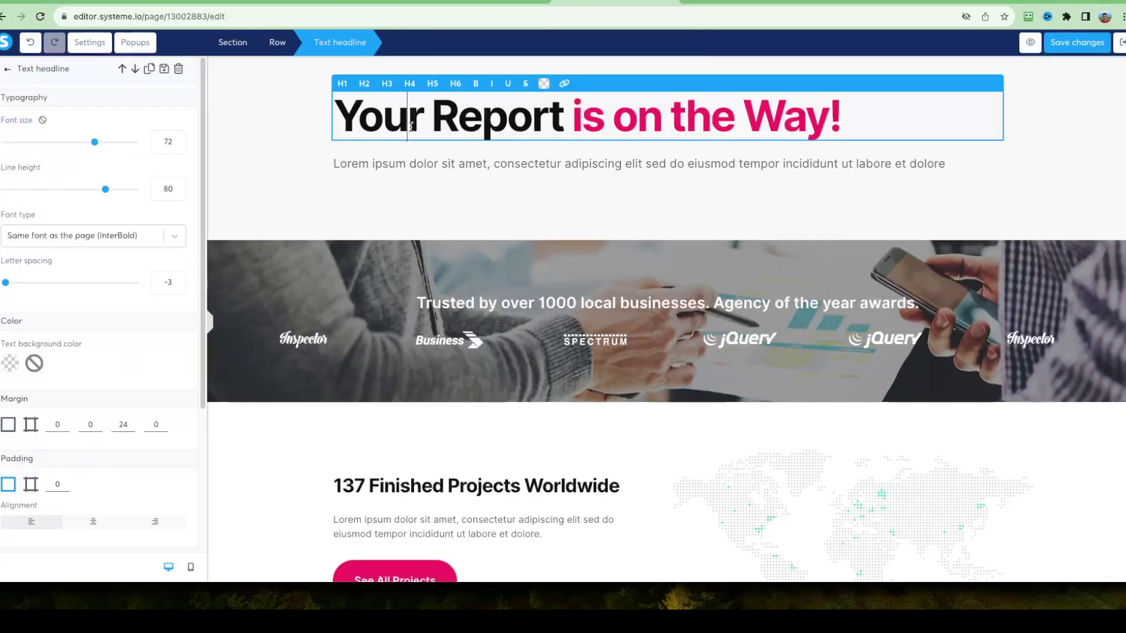
pyautogui.click(301, 147)
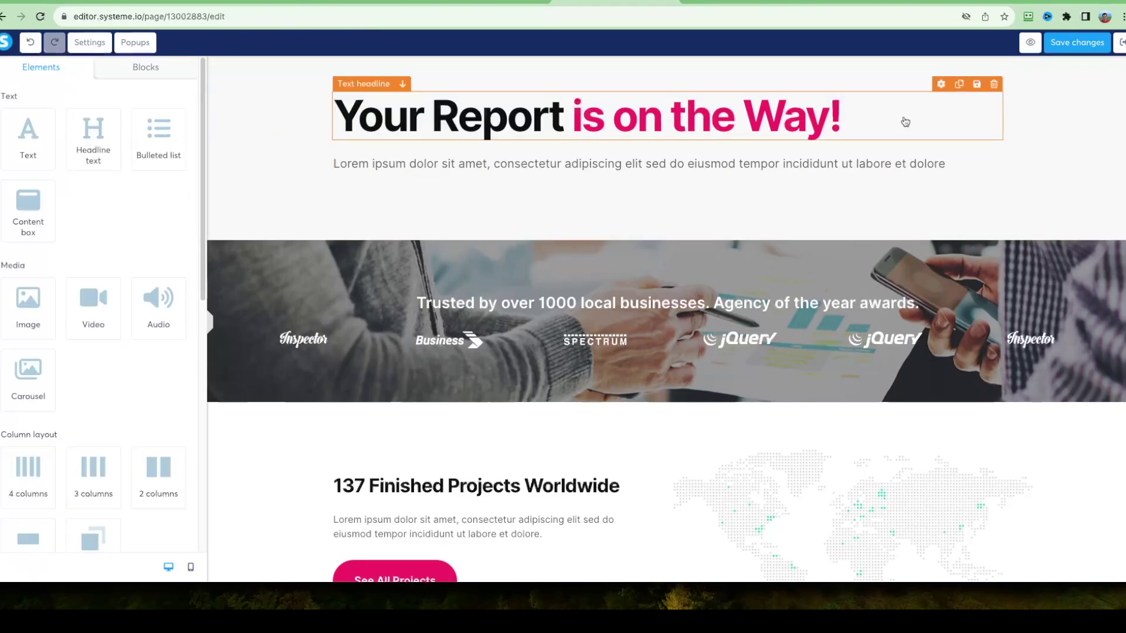
# - Replace the lorem paragraph with the message that the report email arrives within 2-3 minutes
pyautogui.tripleClick(389, 162)
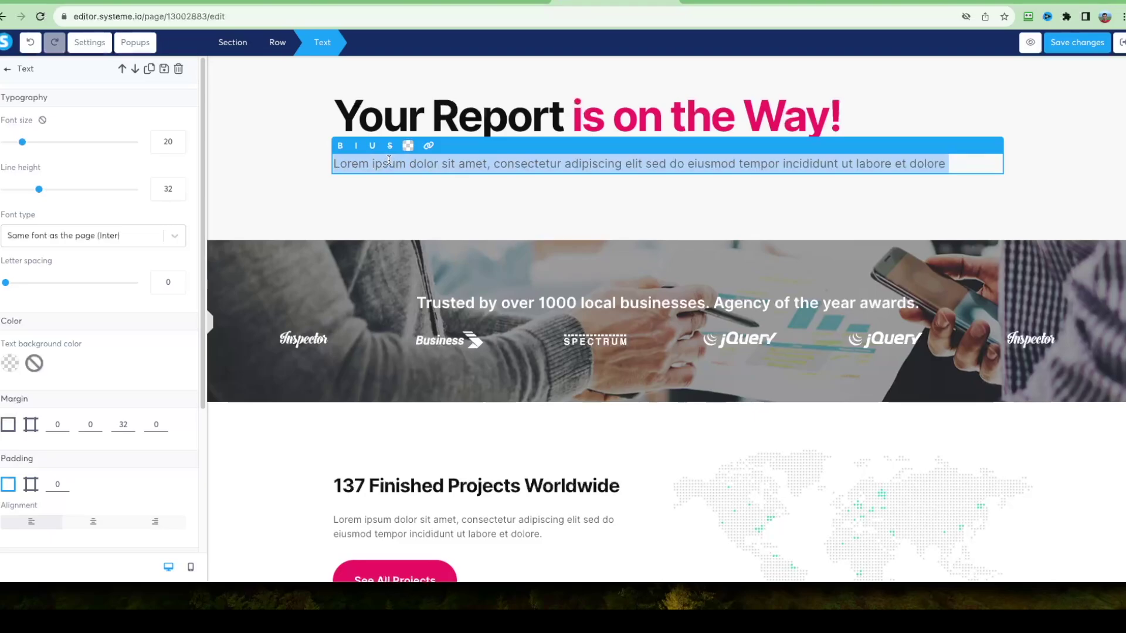
pyautogui.write("In the next 2-3 minutes you're going to receive an email with your report into your inbox.")
pyautogui.click(352, 178)
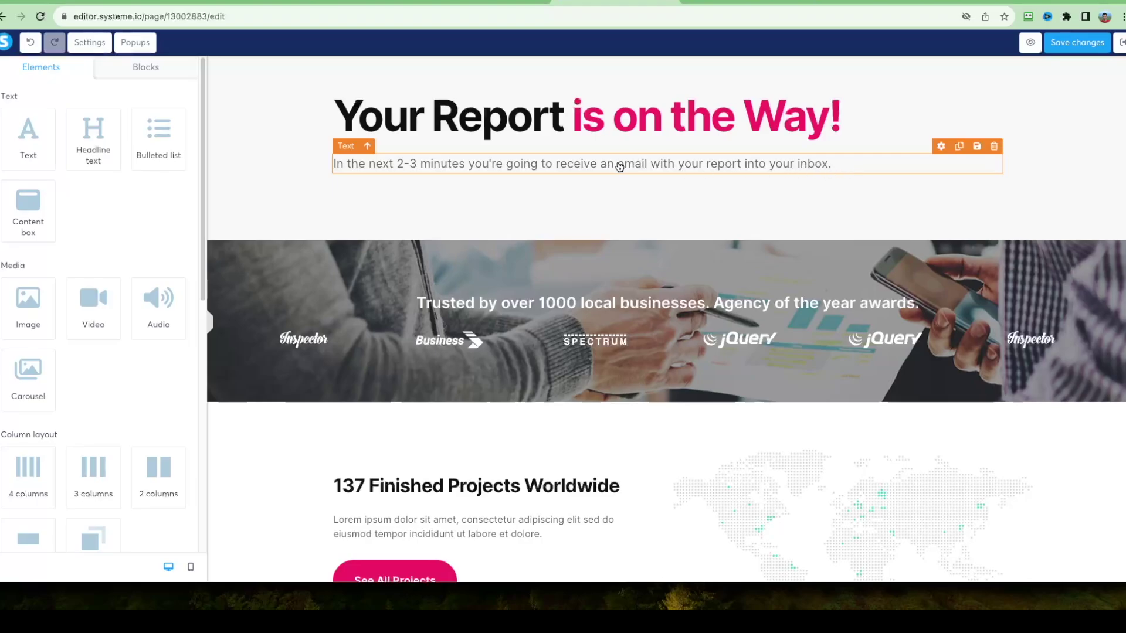
# - Enlarge the paragraph's font size, then select the section holding the headline and paragraph
pyautogui.tripleClick(637, 162)
pyautogui.click(827, 167)
pyautogui.moveTo(859, 167); pyautogui.dragTo(334, 166)
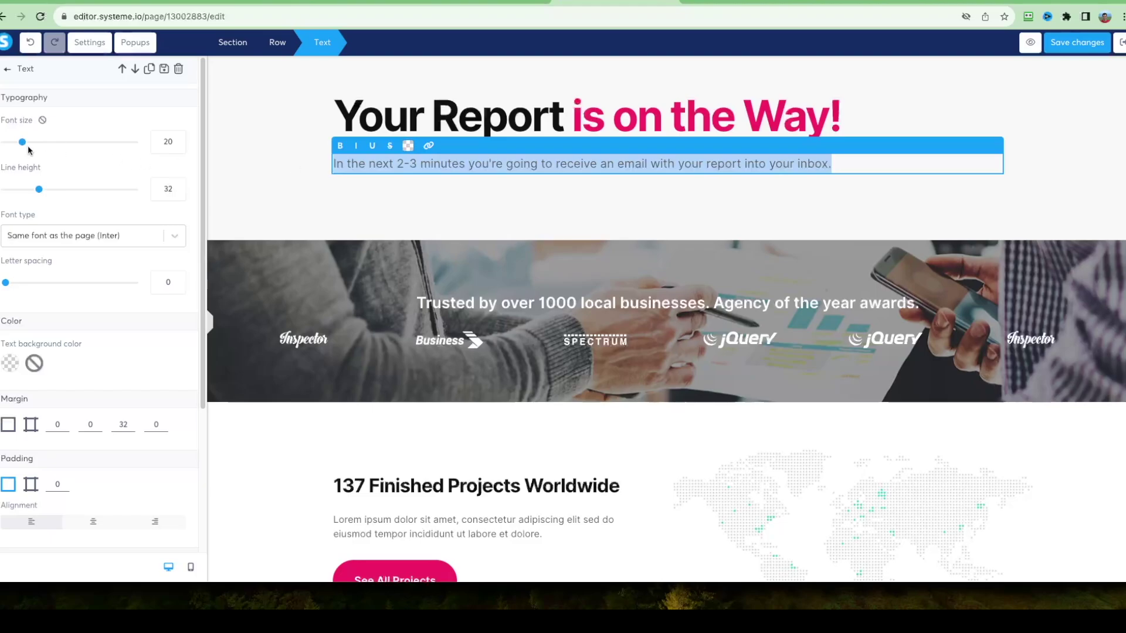
pyautogui.moveTo(27, 145); pyautogui.dragTo(36, 148)
pyautogui.click(423, 202)
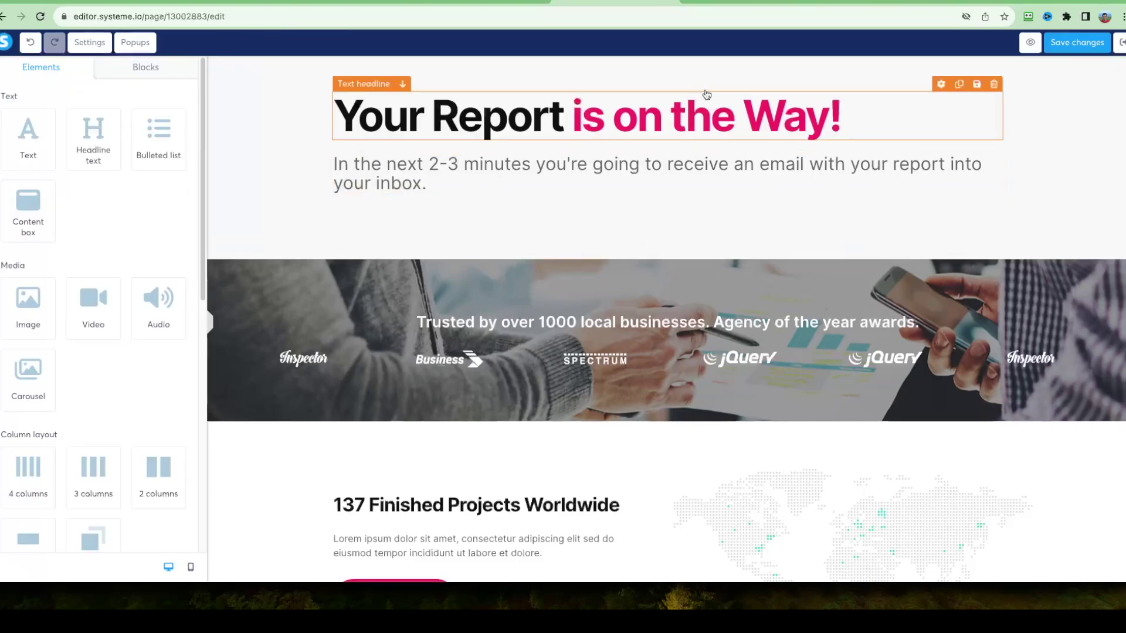
pyautogui.rightClick(645, 162)
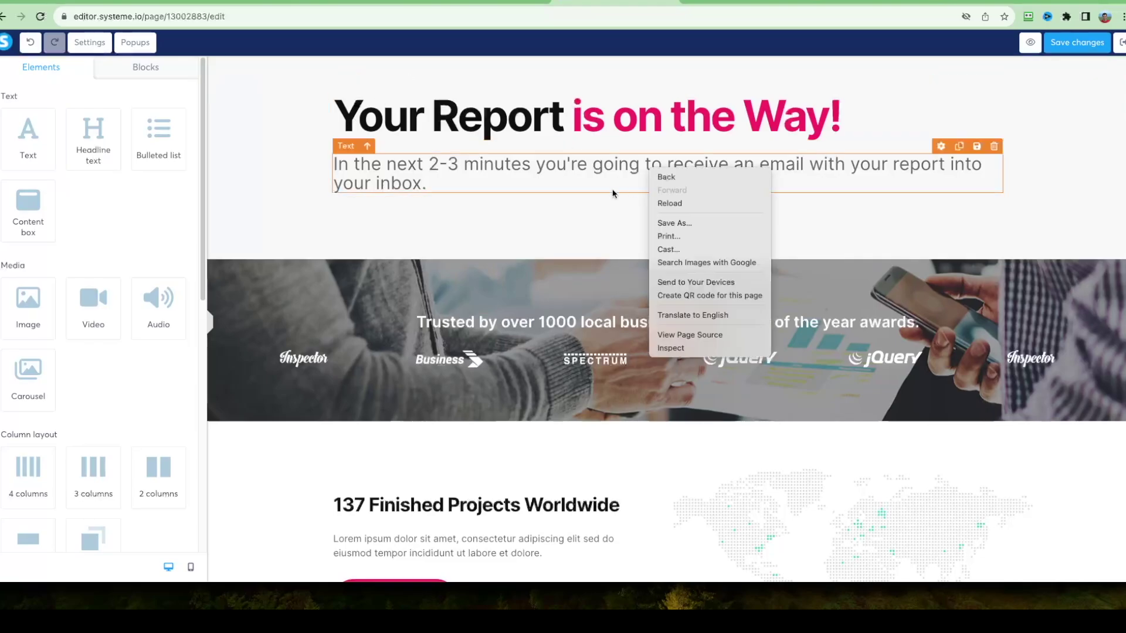
pyautogui.click(294, 160)
pyautogui.click(294, 160)
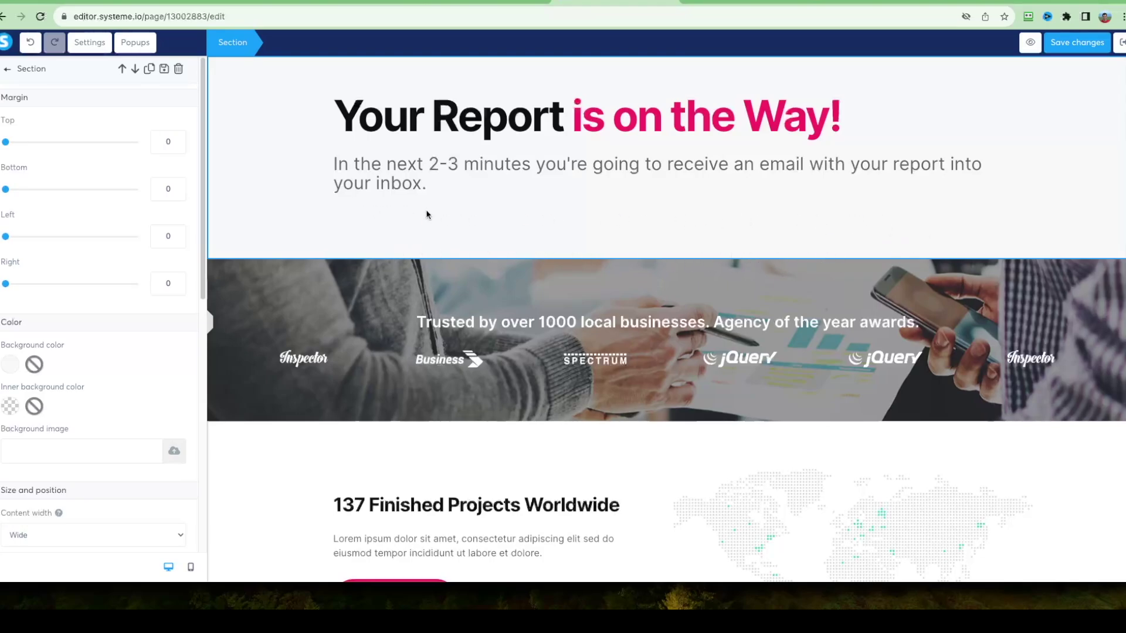
# - Duplicate the headline below the paragraph and change it to 'Want to Know How to Instantly Impress Others?'
pyautogui.press('Escape')
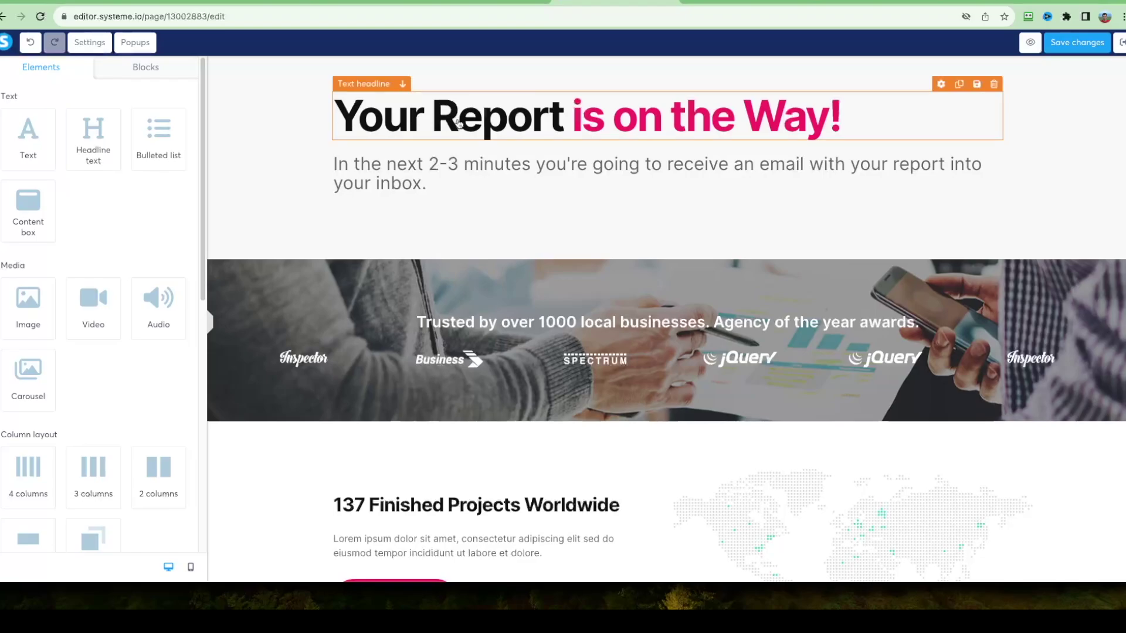
pyautogui.click(406, 117)
pyautogui.hotkey('ctrl', 'd')
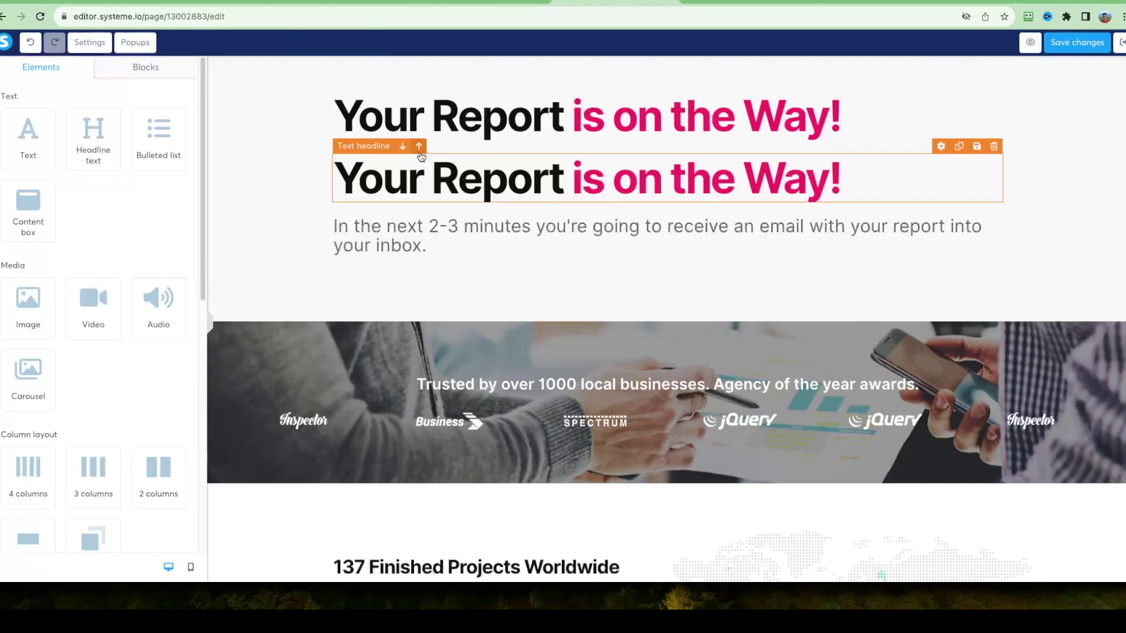
pyautogui.click(403, 146)
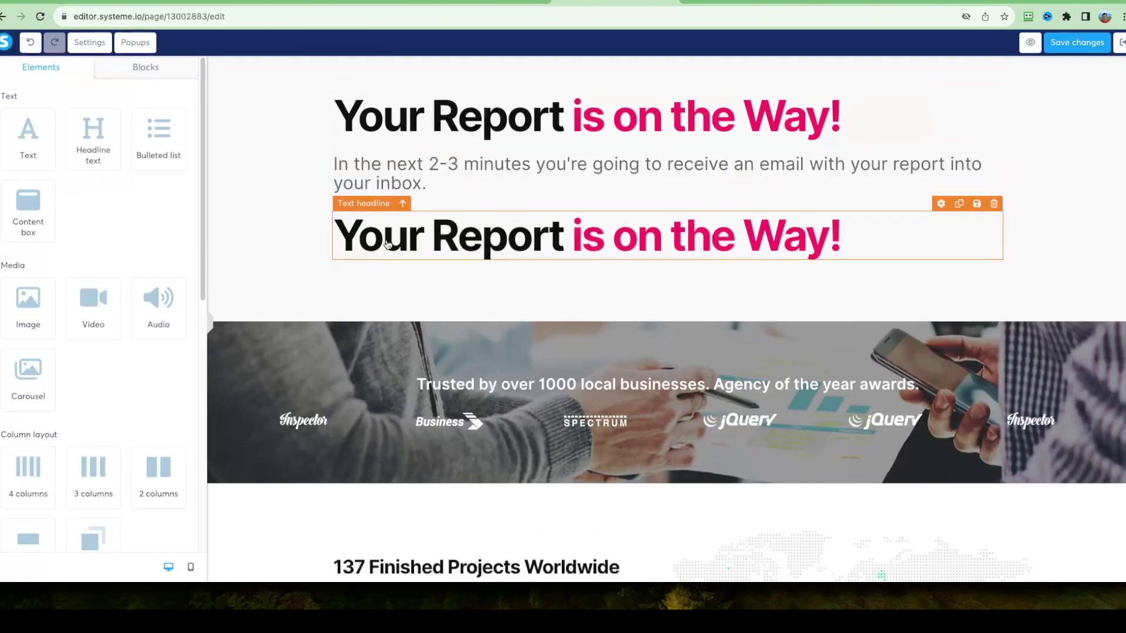
pyautogui.doubleClick(467, 243)
pyautogui.tripleClick(391, 238)
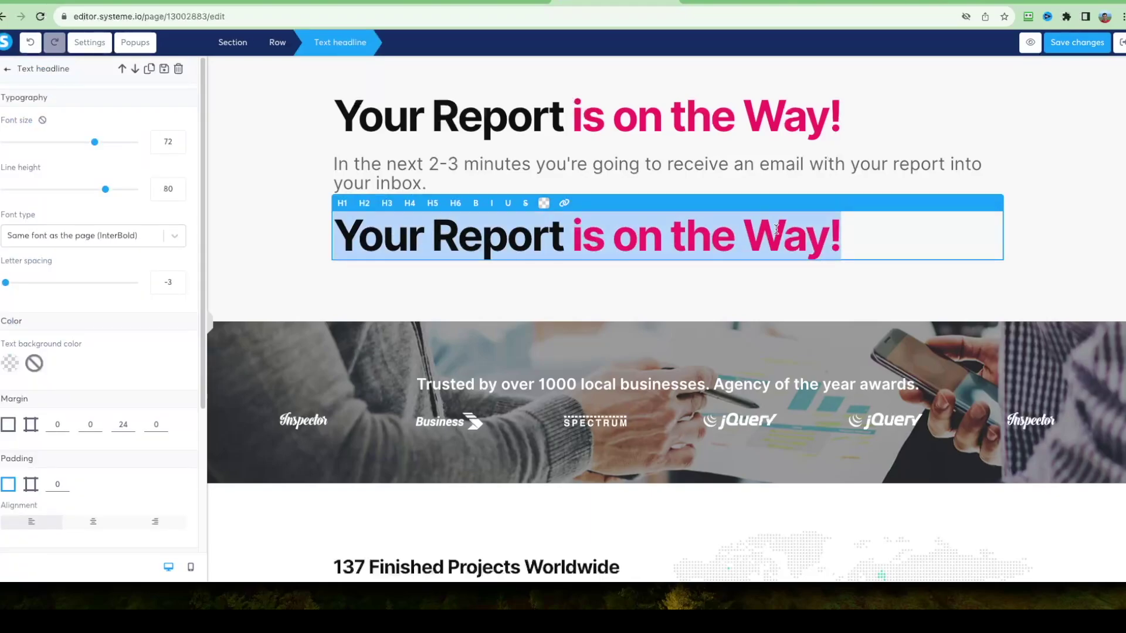
pyautogui.write('Want to Know How to Instantly Impress Others?')
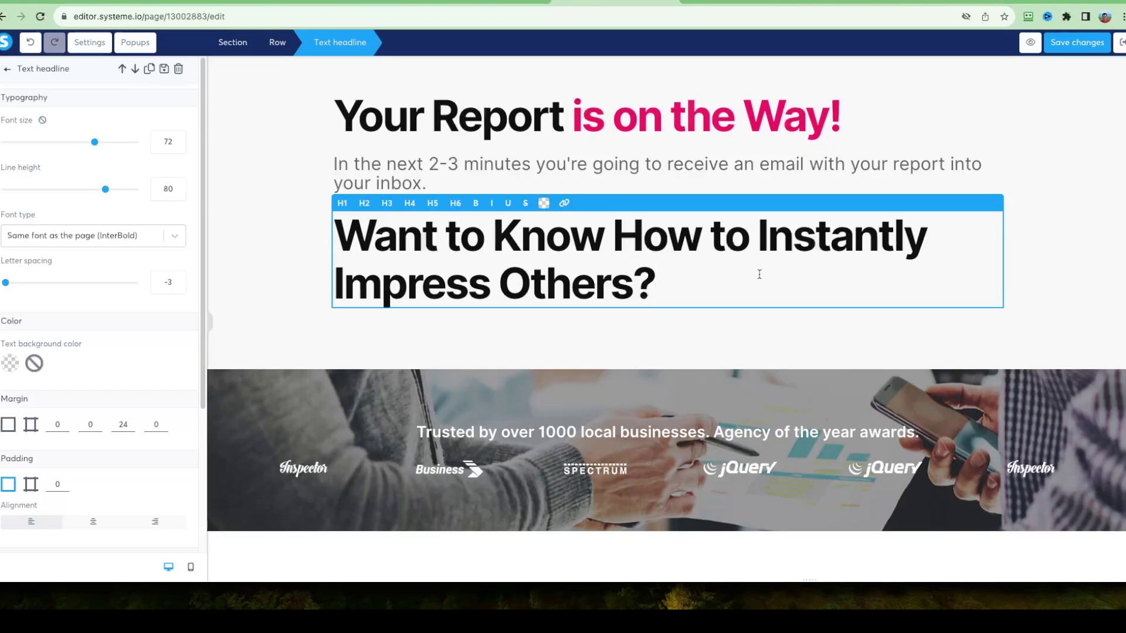
# - Colour the words 'Instantly Impress Others?' pink (F42367)
pyautogui.moveTo(757, 279); pyautogui.dragTo(755, 252)
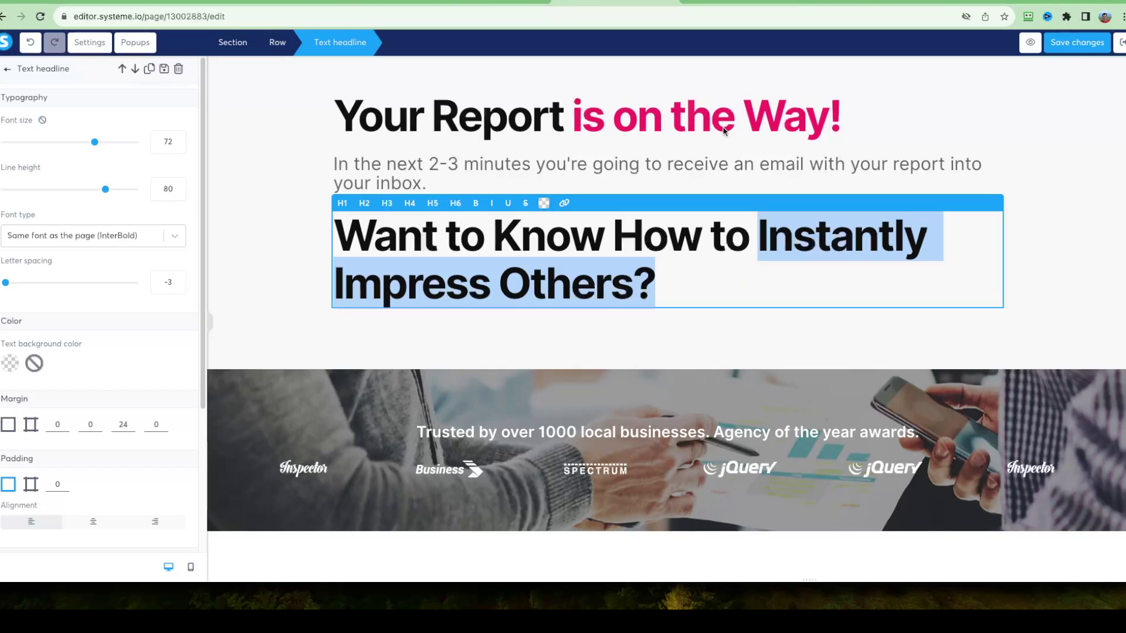
pyautogui.click(544, 204)
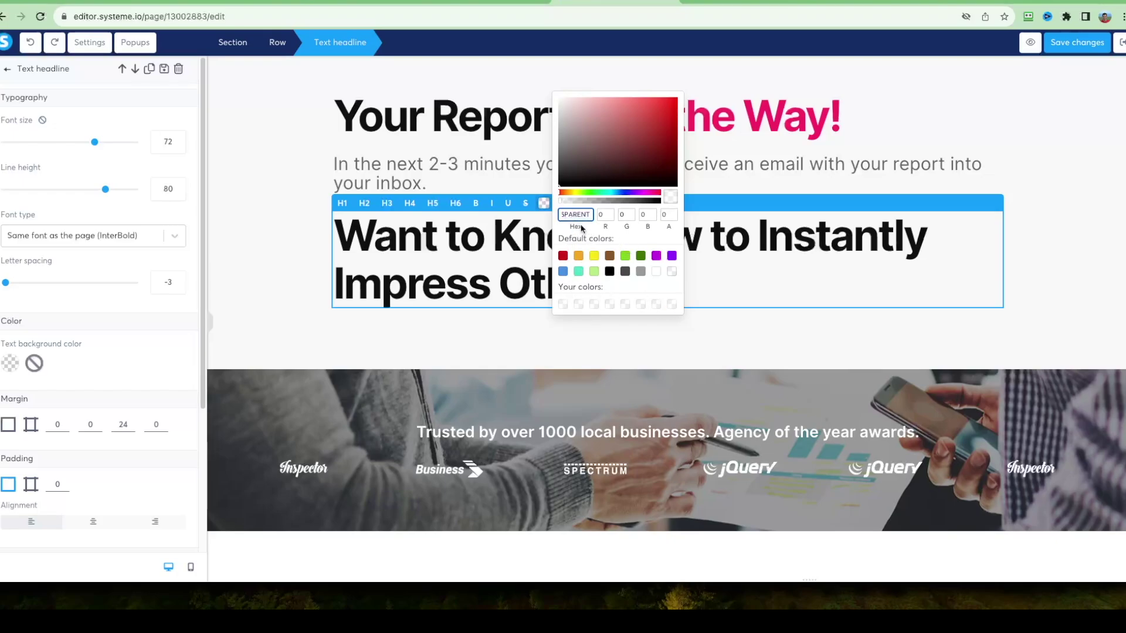
pyautogui.tripleClick(584, 215)
pyautogui.write('F42367')
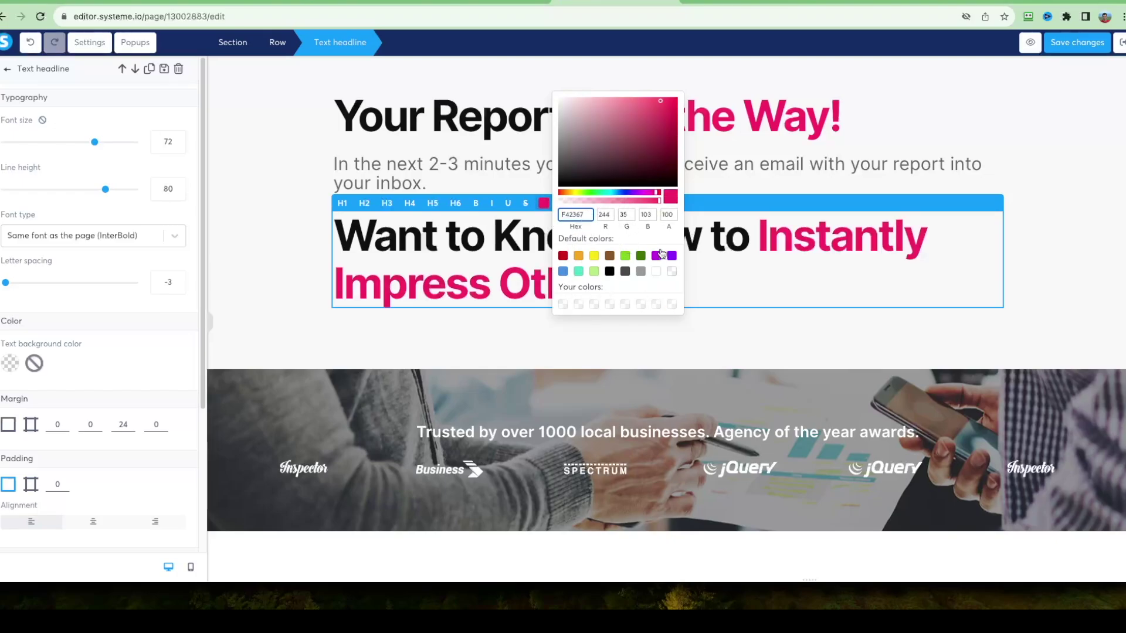
pyautogui.click(736, 280)
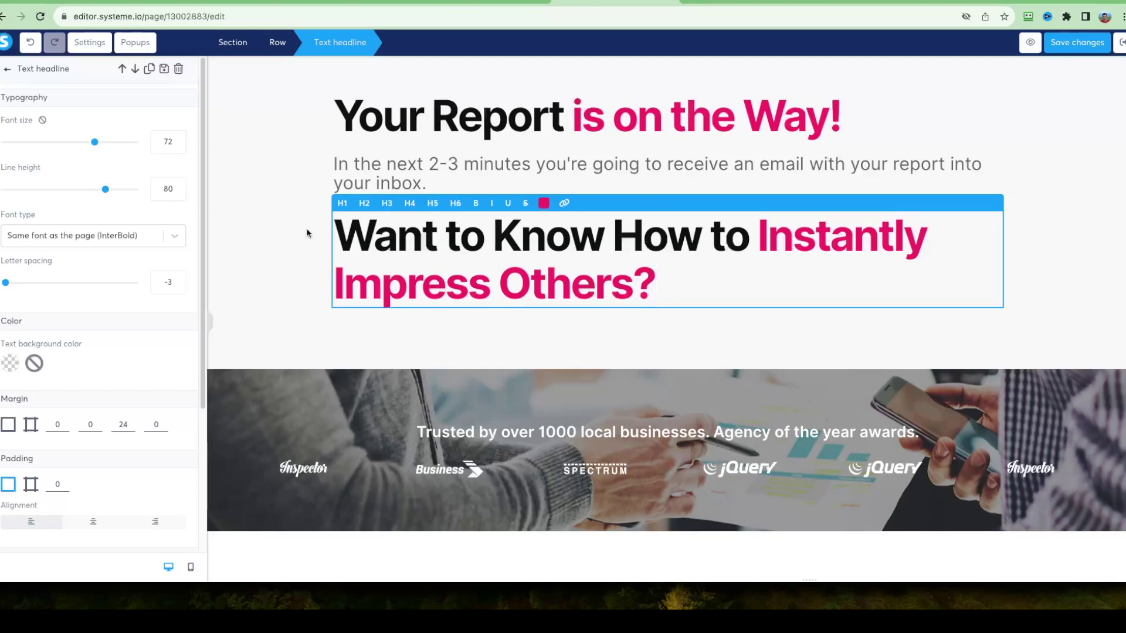
pyautogui.click(287, 237)
pyautogui.scroll(-10, 288, 237)
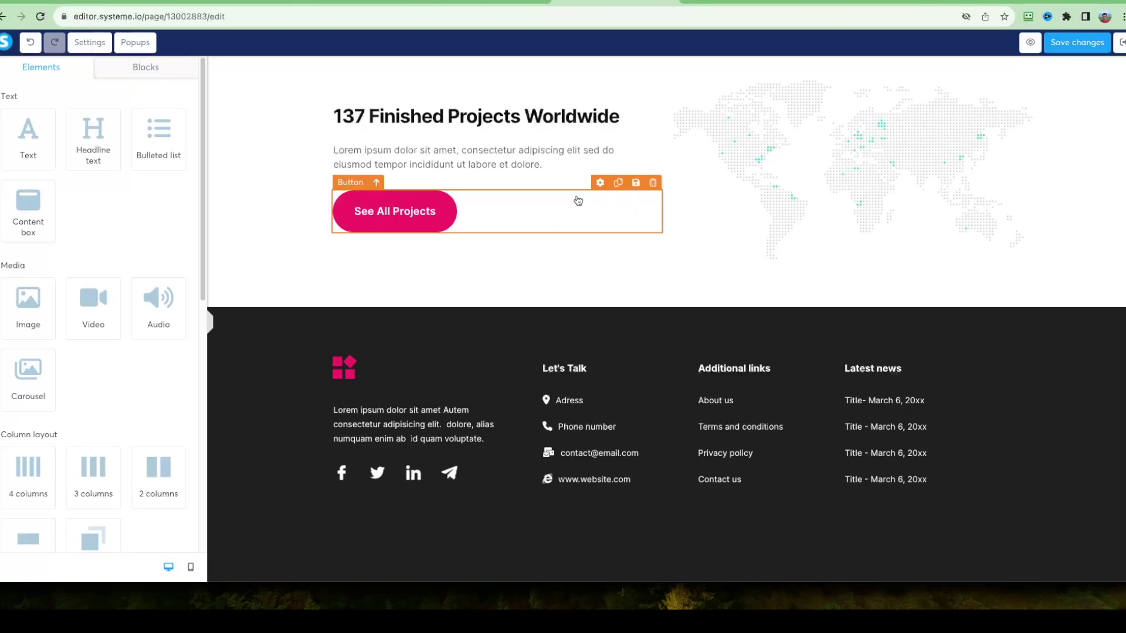
# - Move the See All Projects button under the headline, centred, with font size 31 and line height 55
pyautogui.moveTo(397, 195); pyautogui.dragTo(516, 301)
pyautogui.click(516, 301)
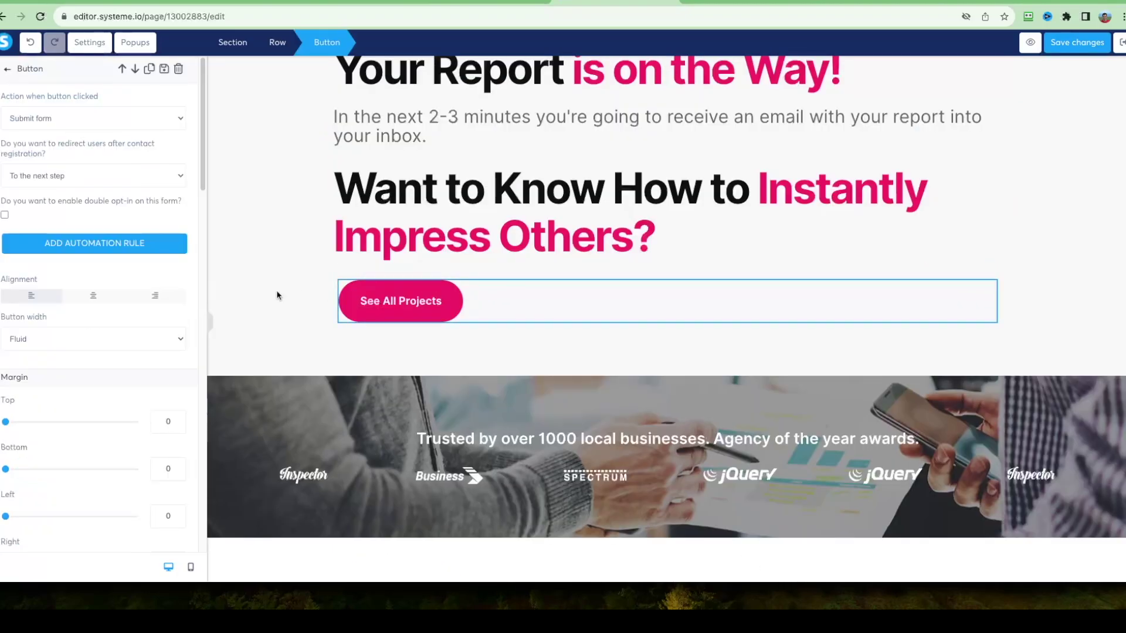
pyautogui.click(86, 300)
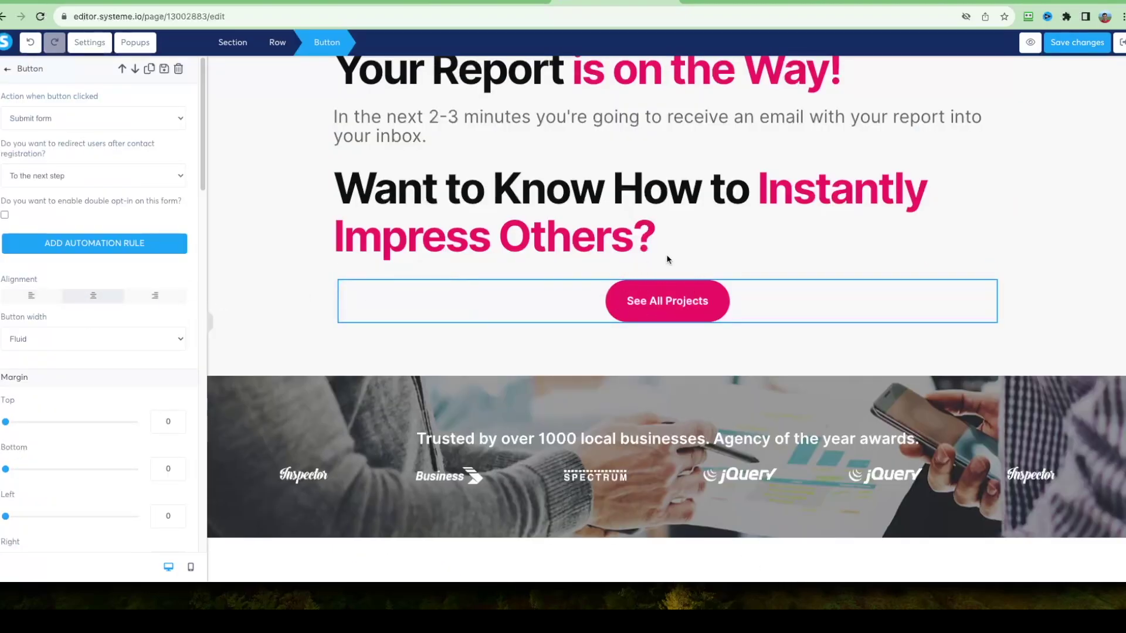
pyautogui.scroll(-5, 122, 301)
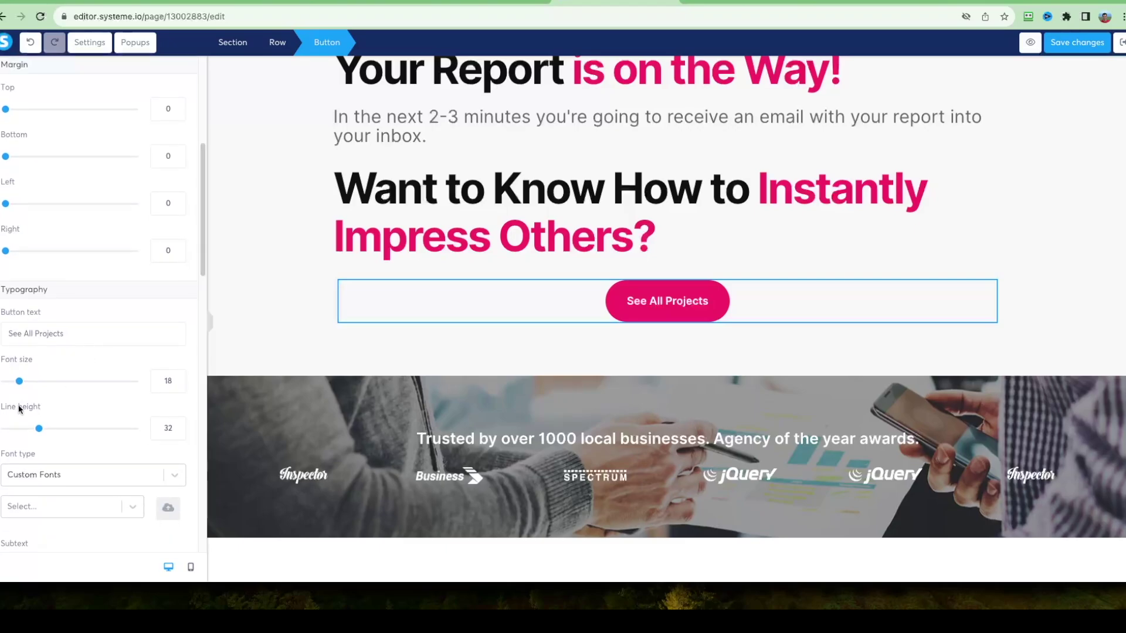
pyautogui.moveTo(20, 387); pyautogui.dragTo(39, 387)
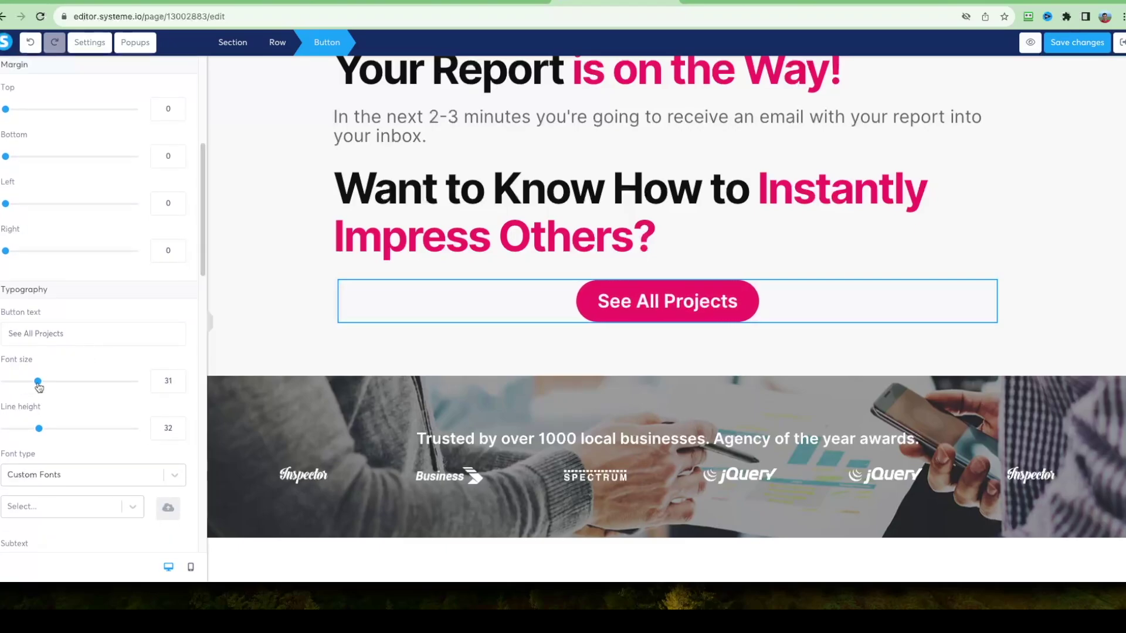
pyautogui.moveTo(38, 429); pyautogui.dragTo(71, 432)
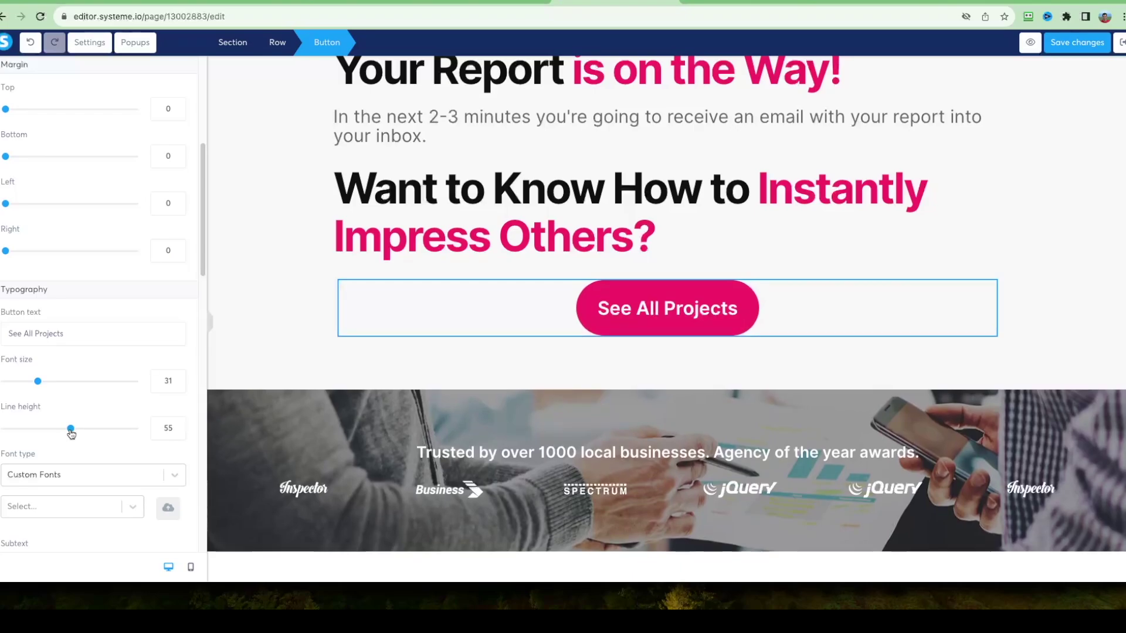
pyautogui.click(673, 311)
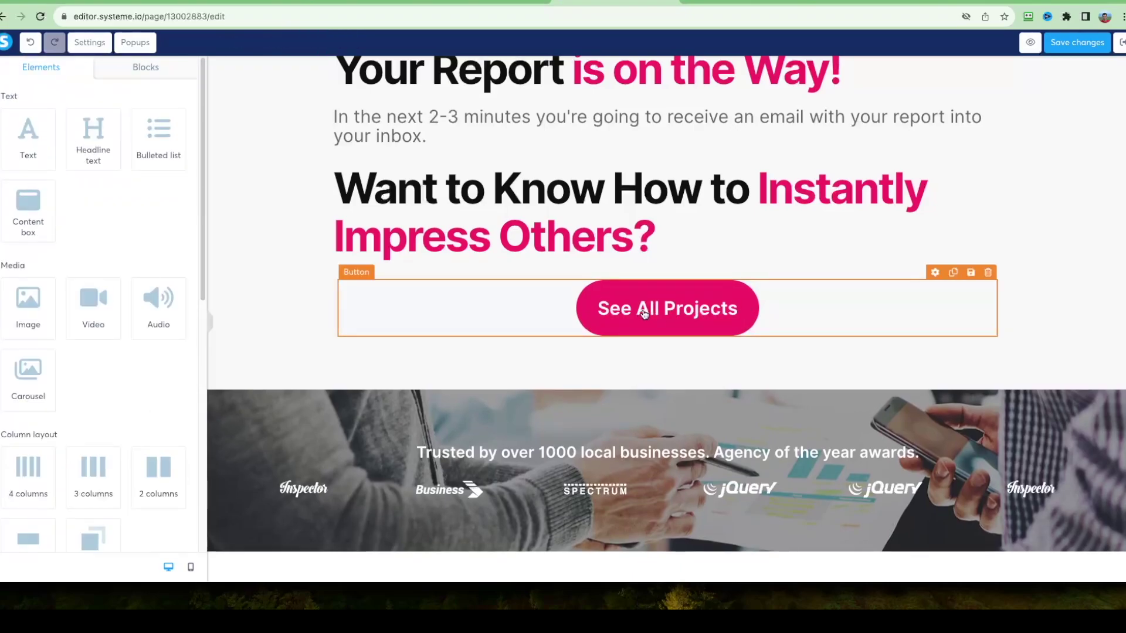
# - Relabel the button 'Yes, Show Me How!'
pyautogui.click(645, 314)
pyautogui.moveTo(76, 239); pyautogui.dragTo(2, 234)
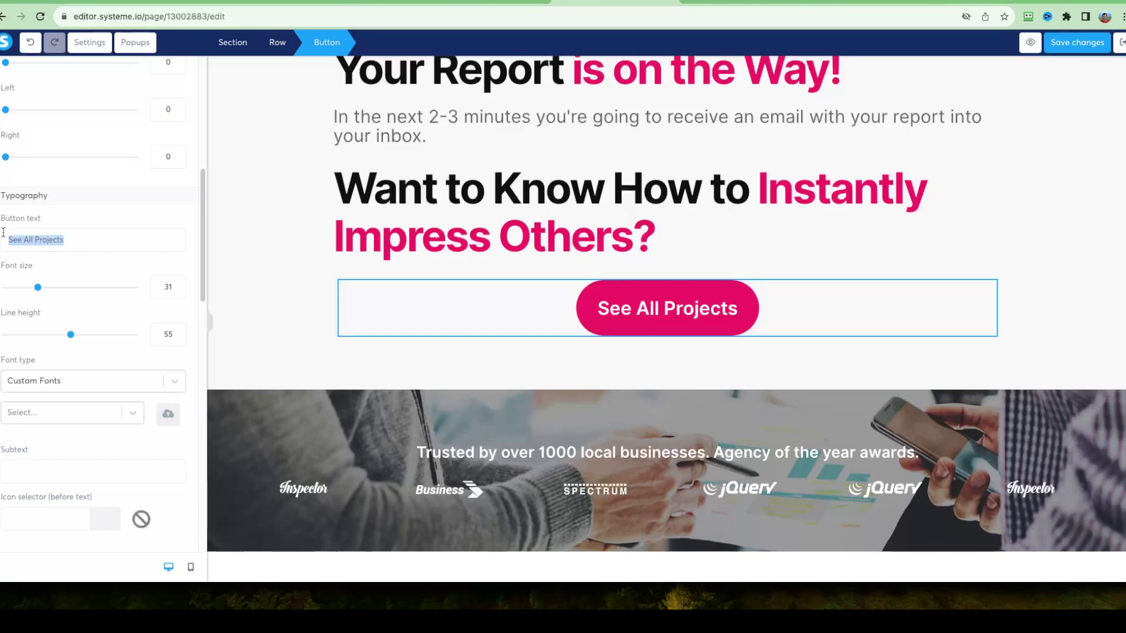
pyautogui.click(69, 239)
pyautogui.moveTo(69, 239); pyautogui.dragTo(0, 243)
pyautogui.write('Yes, Show Me How!')
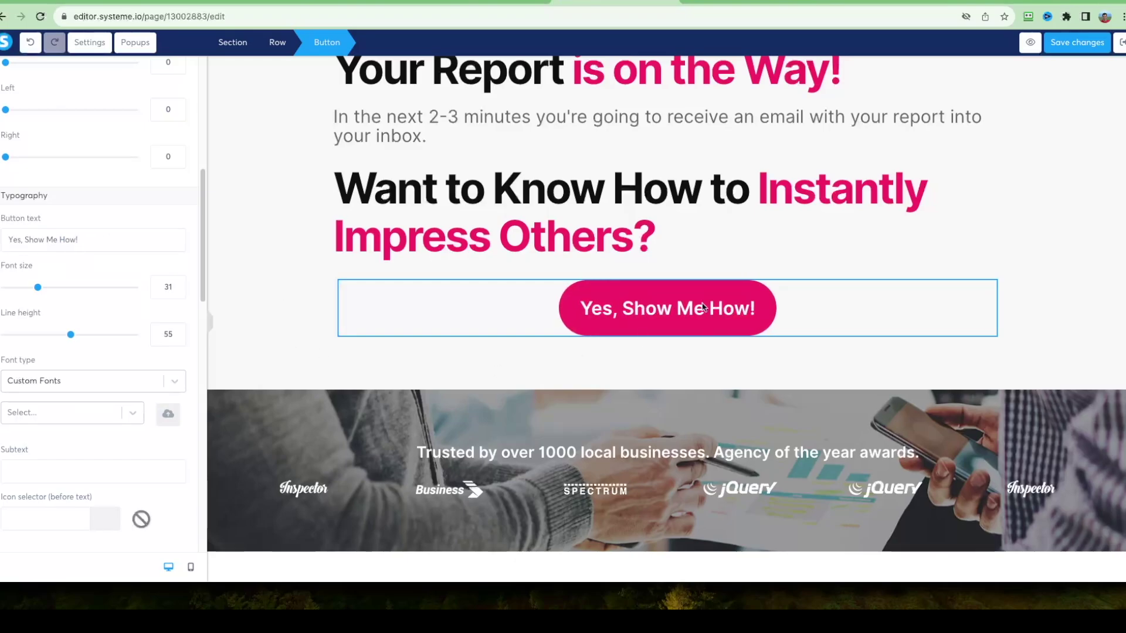
# - Delete the trusted-by logos section and the 137 Finished Projects section
pyautogui.click(272, 331)
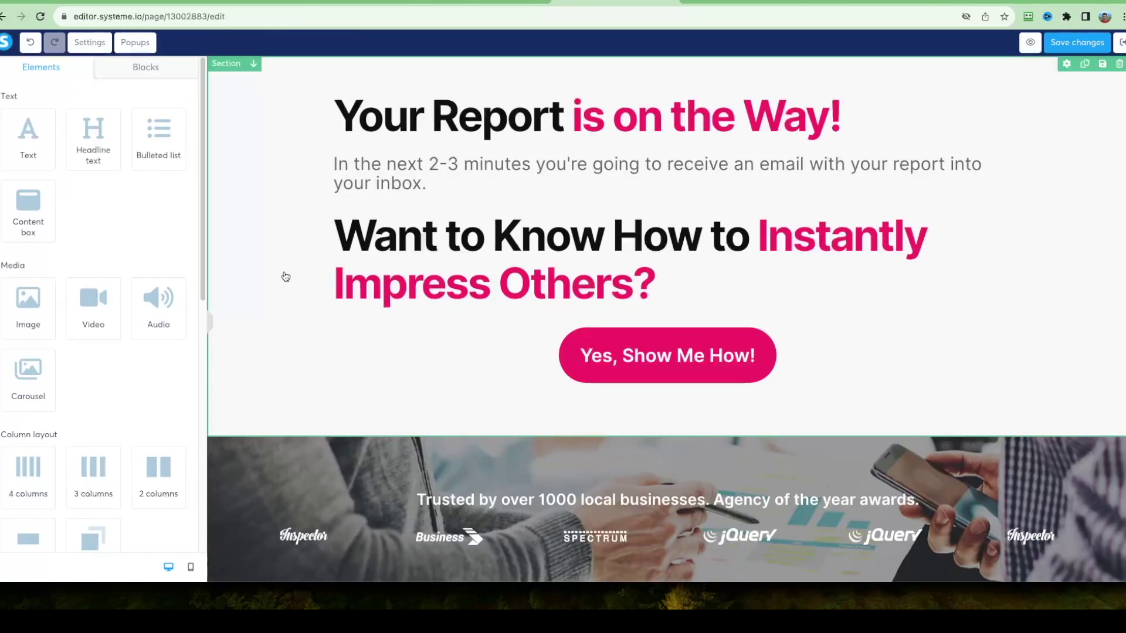
pyautogui.scroll(-2, 275, 329)
pyautogui.click(270, 367)
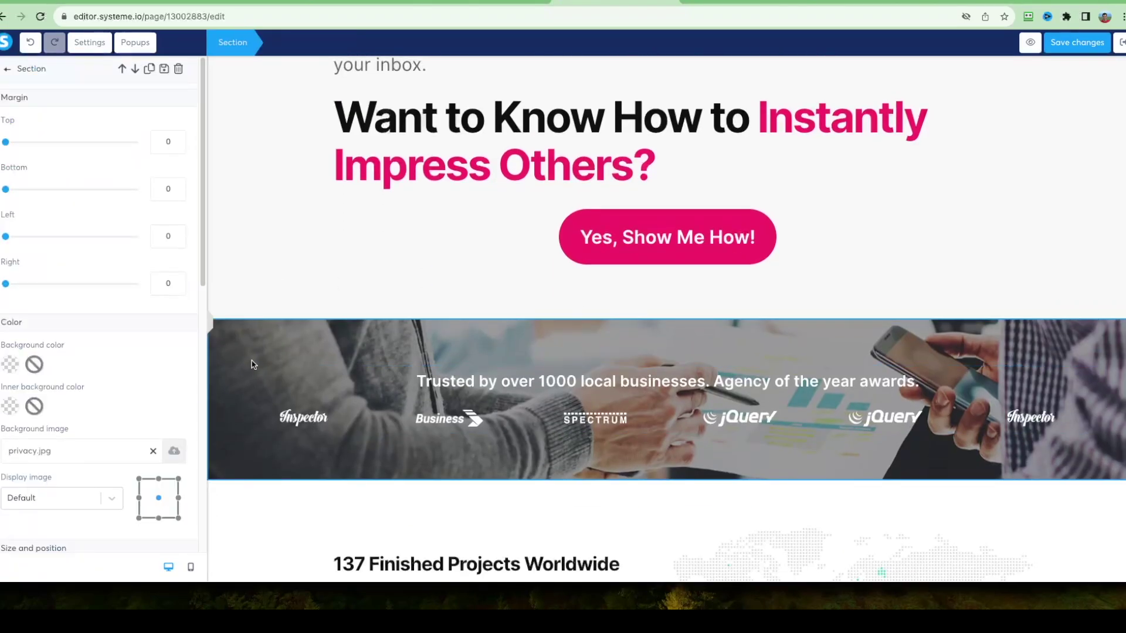
pyautogui.click(246, 351)
pyautogui.click(235, 353)
pyautogui.click(178, 69)
pyautogui.click(666, 86)
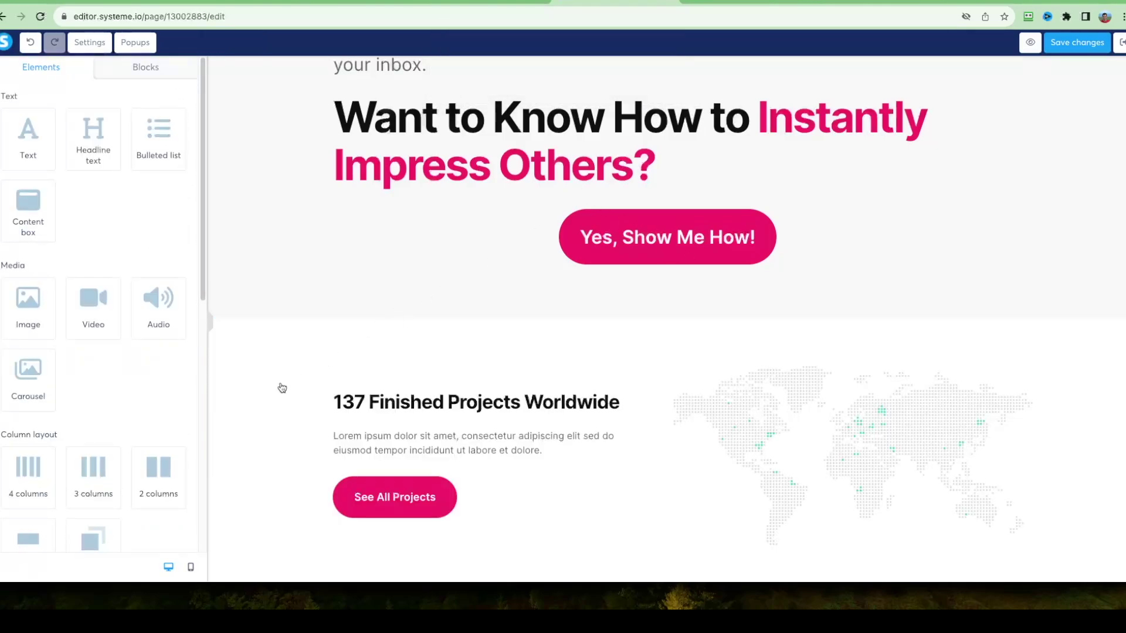
pyautogui.click(229, 399)
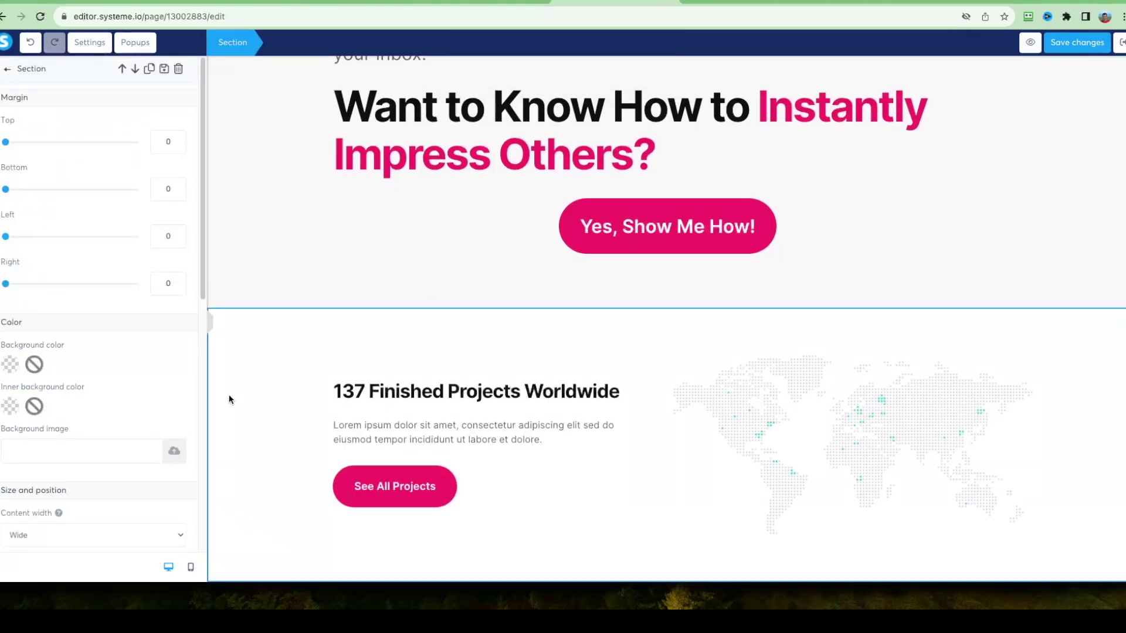
pyautogui.click(178, 69)
pyautogui.click(666, 87)
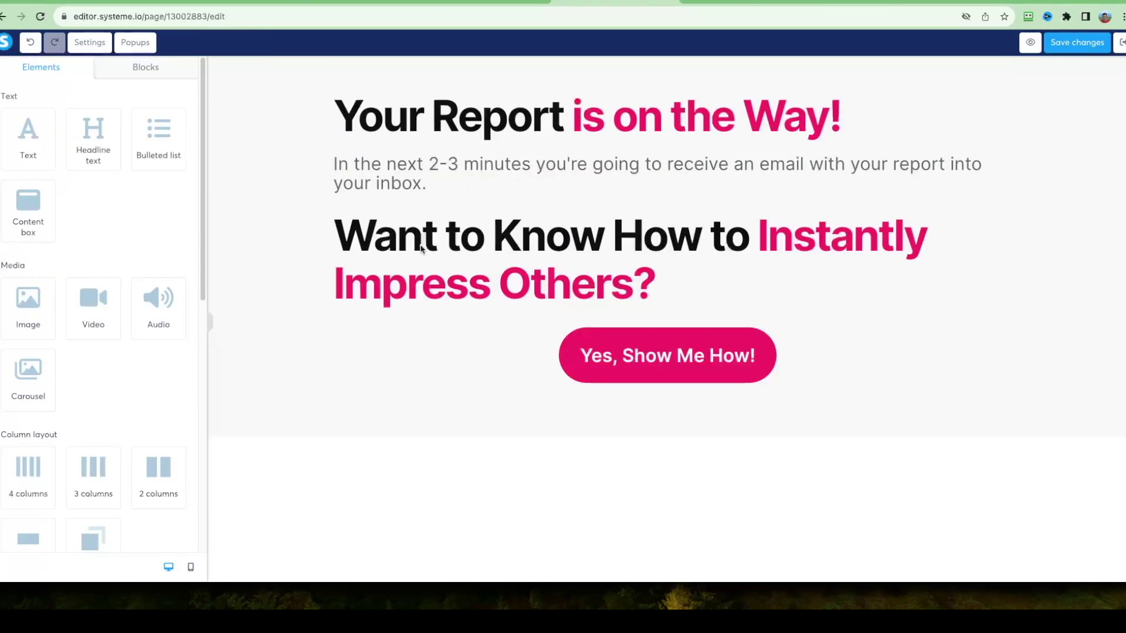
# - Save and preview the thank-you page, then return to the funnel's steps overview
pyautogui.click(1087, 48)
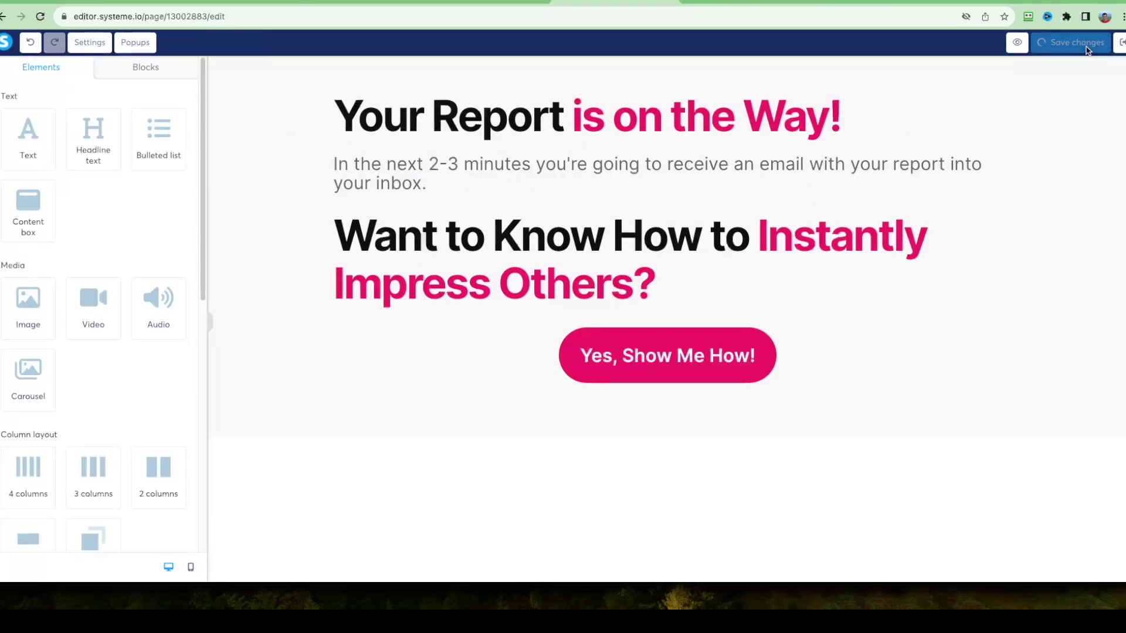
pyautogui.click(1023, 45)
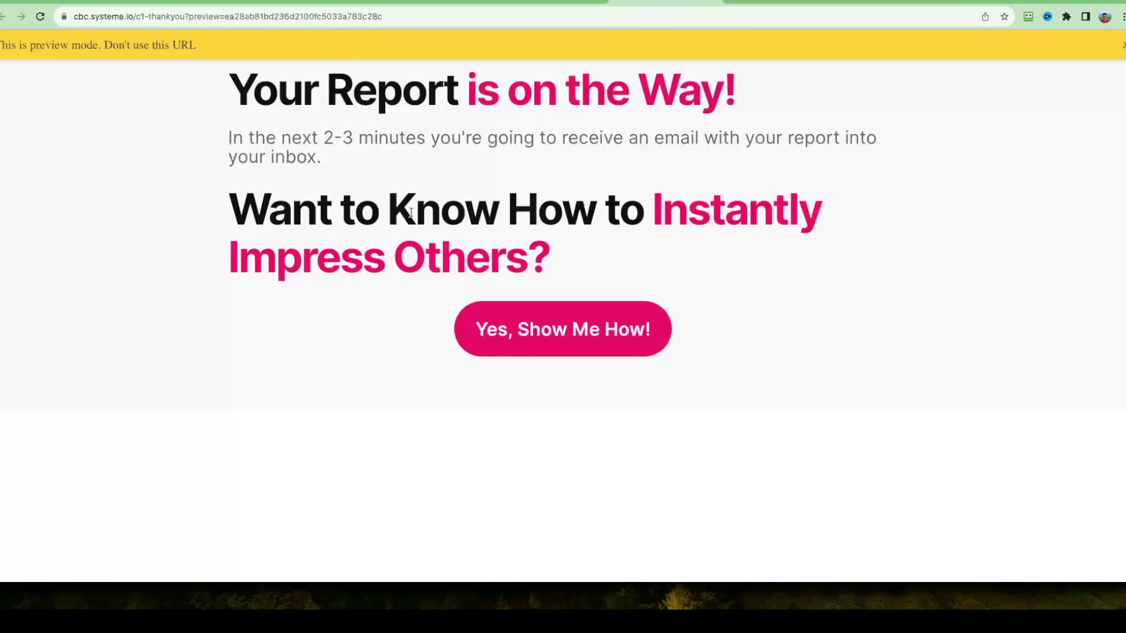
pyautogui.click(717, 2)
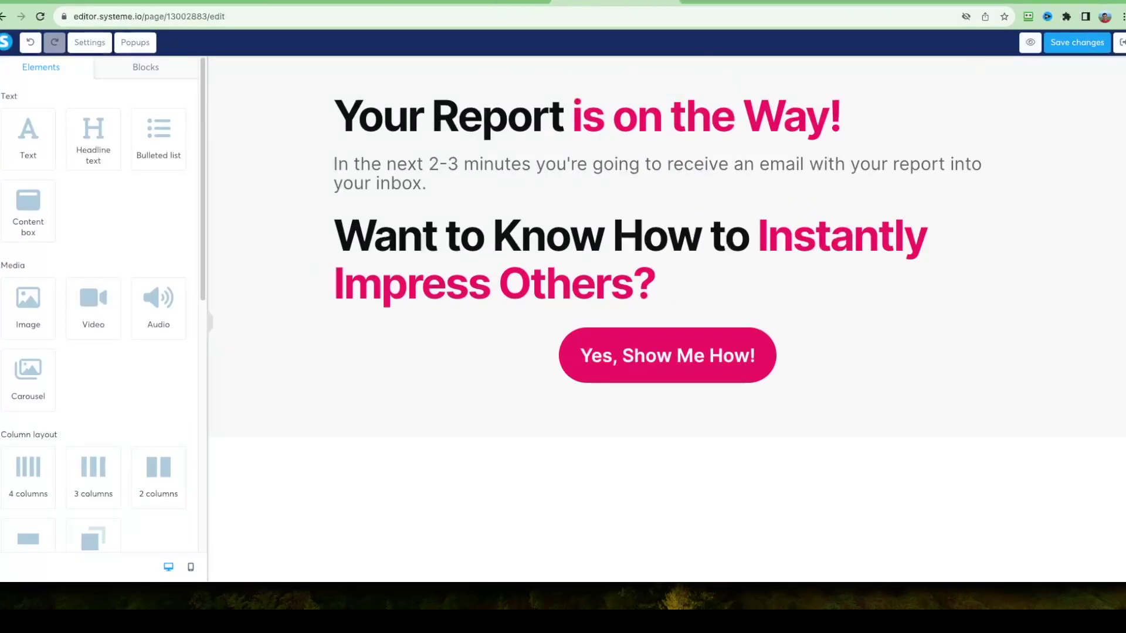
pyautogui.click(1119, 42)
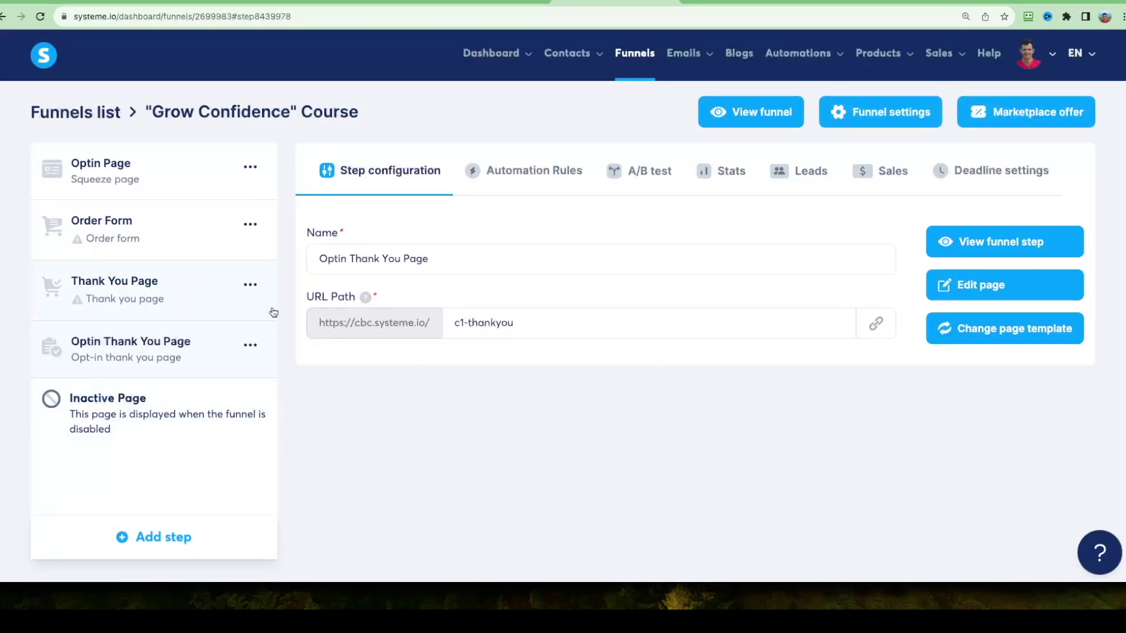
# - Move Optin Thank You Page above Order Form and add a 'Sales Page' step of type Sales page
pyautogui.moveTo(132, 355); pyautogui.dragTo(117, 235)
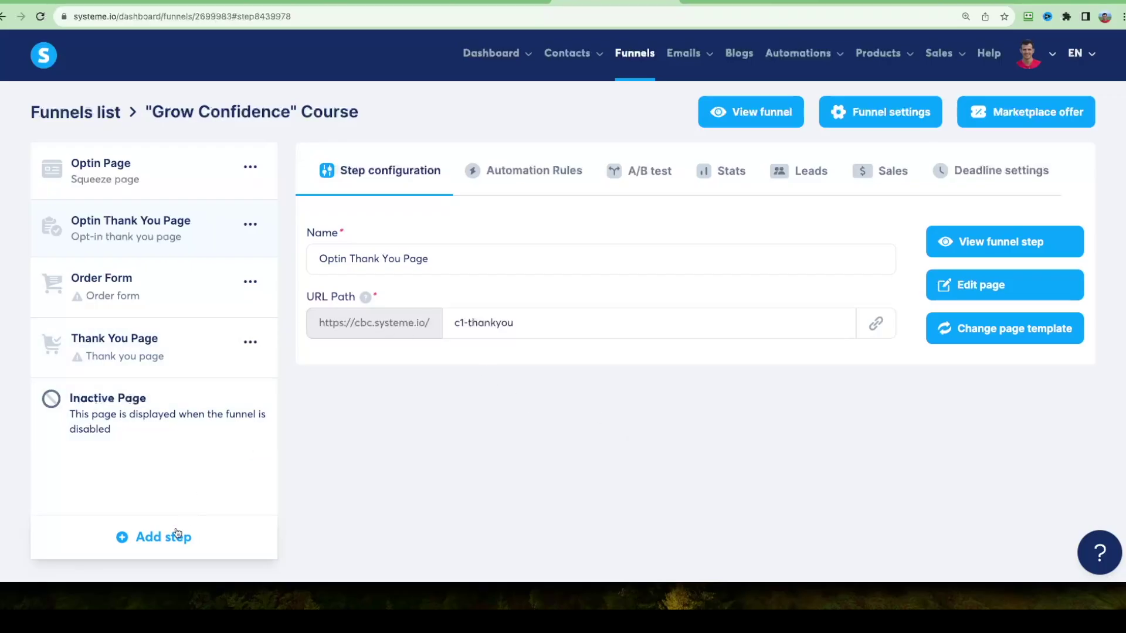
pyautogui.click(162, 547)
pyautogui.click(428, 272)
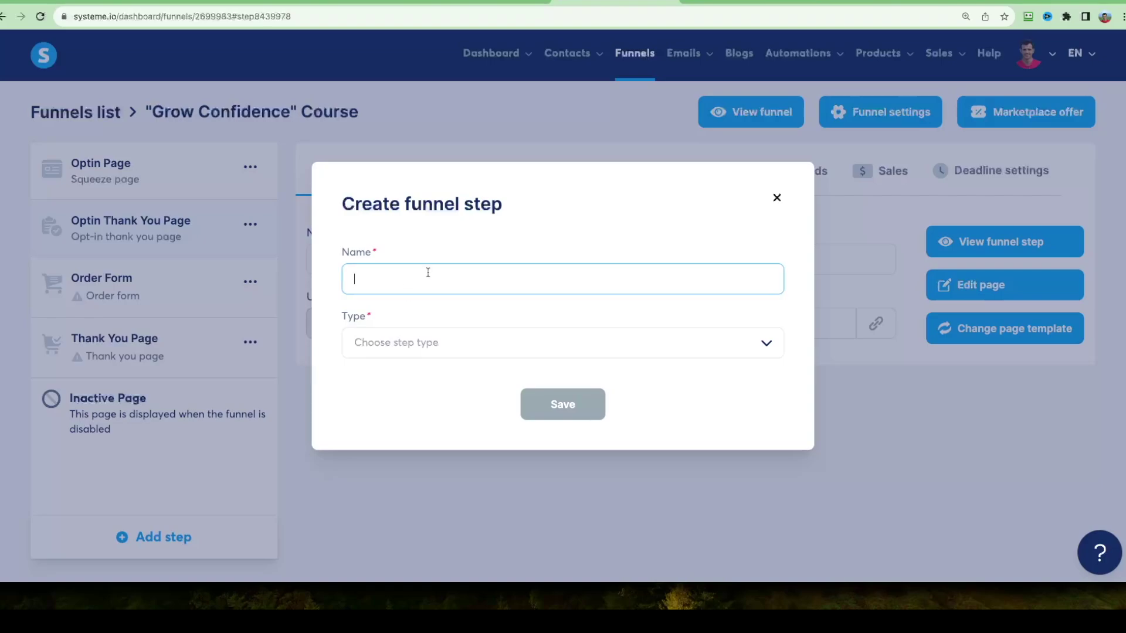
pyautogui.write('Sales Page')
pyautogui.click(402, 345)
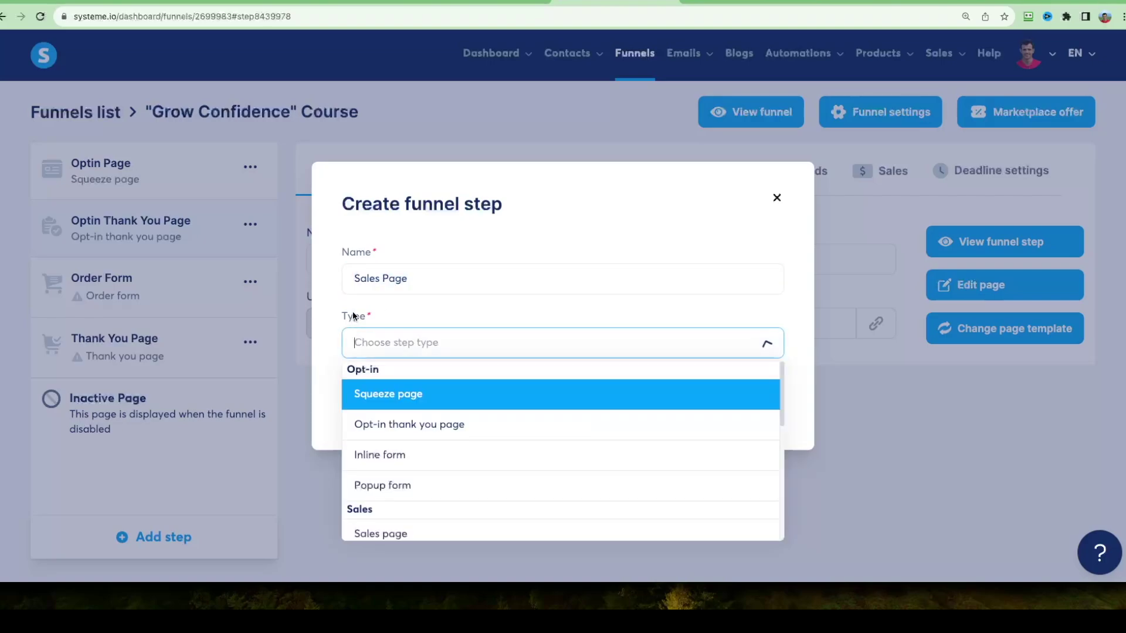
pyautogui.scroll(-2, 540, 412)
pyautogui.click(420, 490)
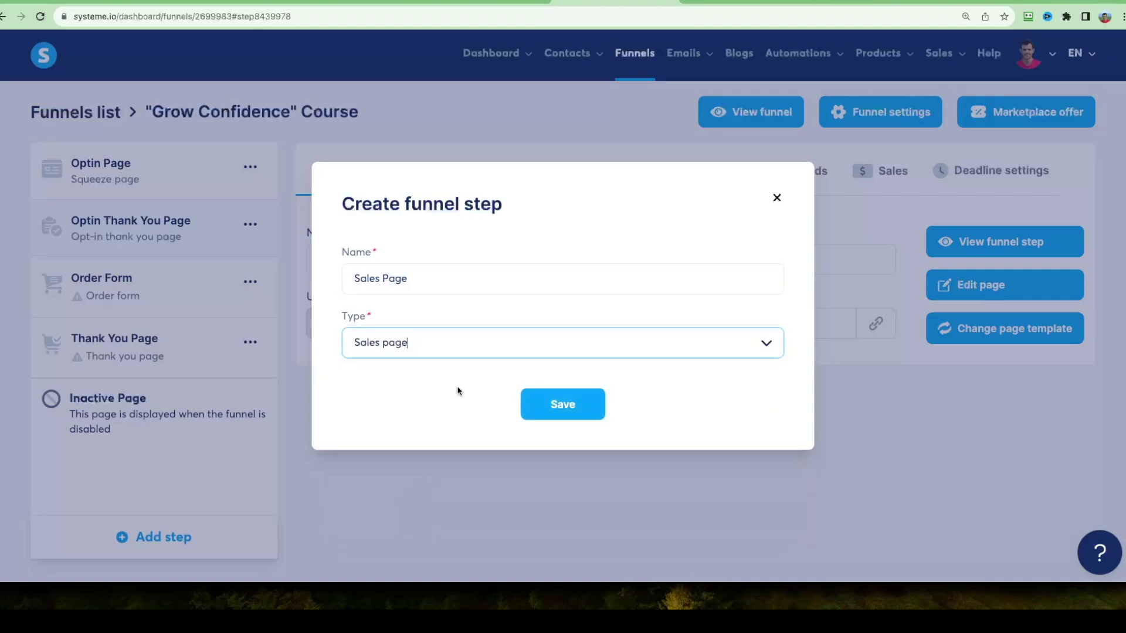
pyautogui.click(561, 409)
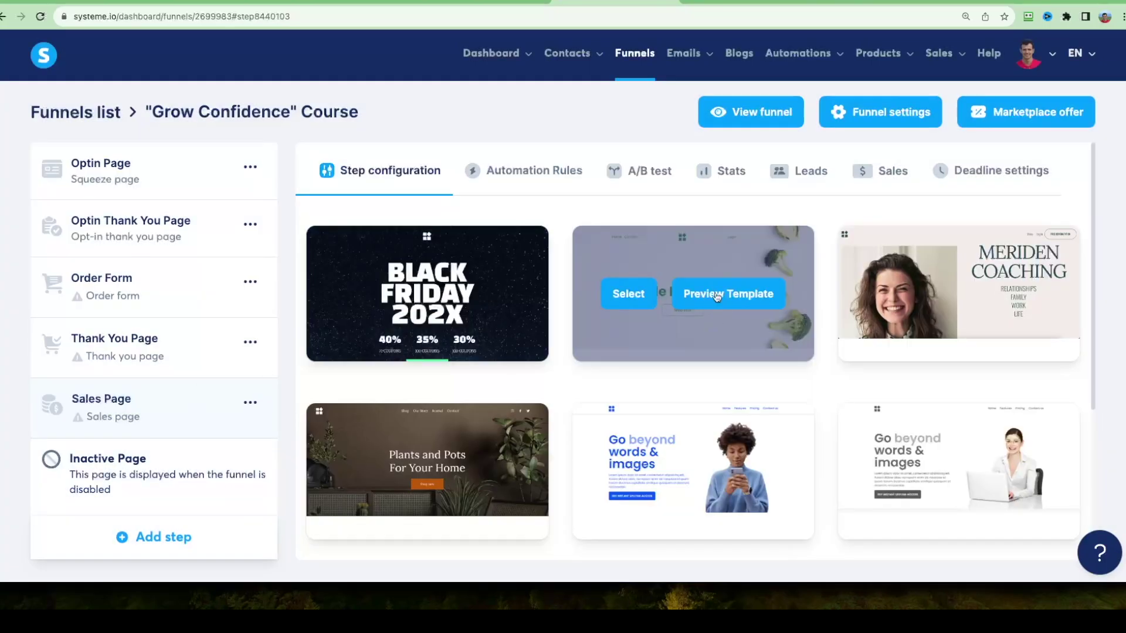
# - Browse the Sales Page templates, then switch to the Charisma on Command YouTube tab
pyautogui.scroll(-10, 778, 313)
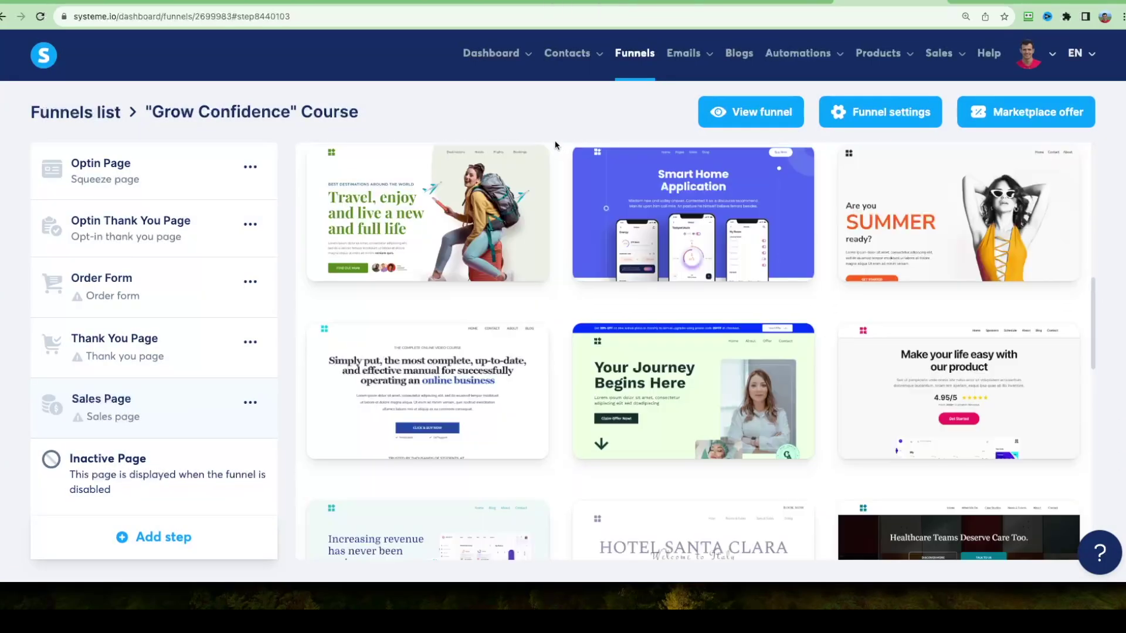
pyautogui.scroll(-5, 555, 201)
pyautogui.scroll(-3, 565, 305)
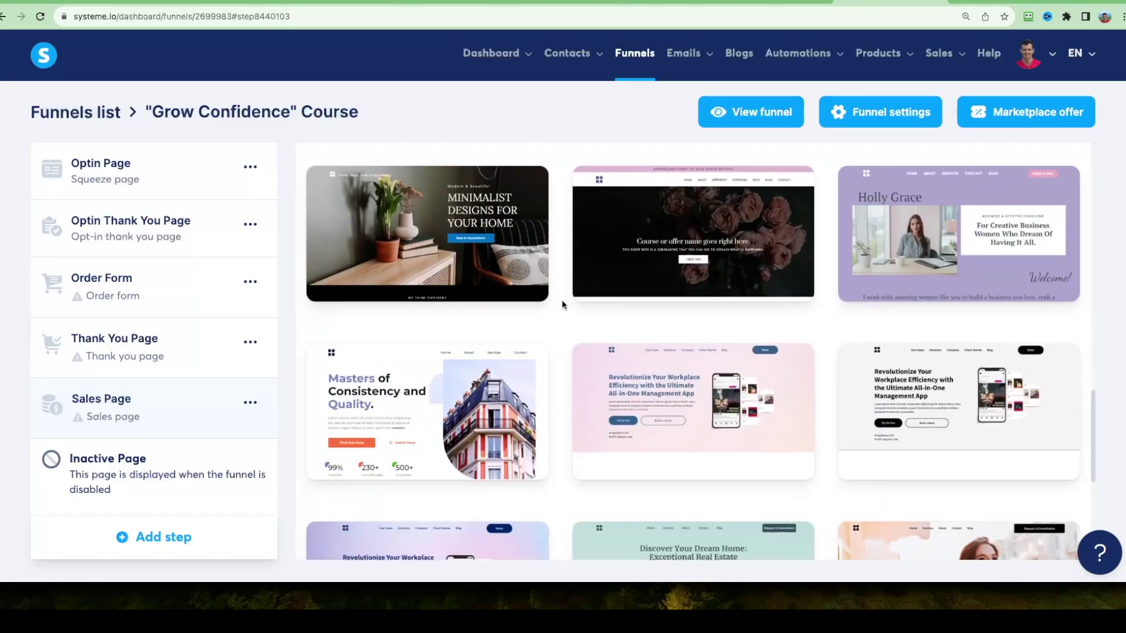
pyautogui.scroll(10, 562, 302)
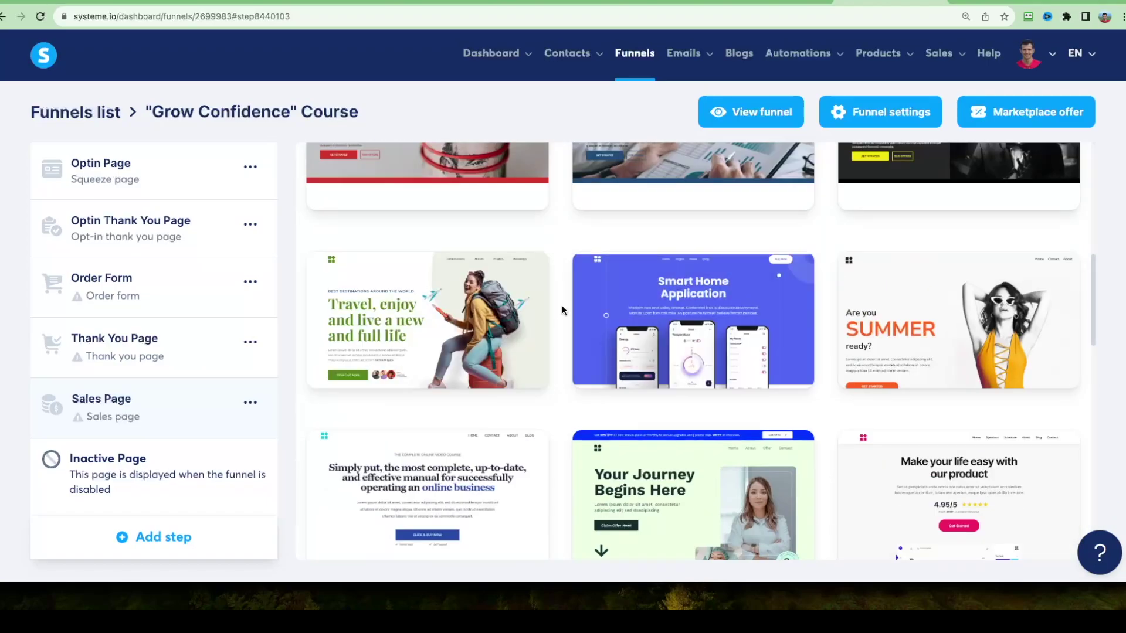
pyautogui.scroll(8, 568, 295)
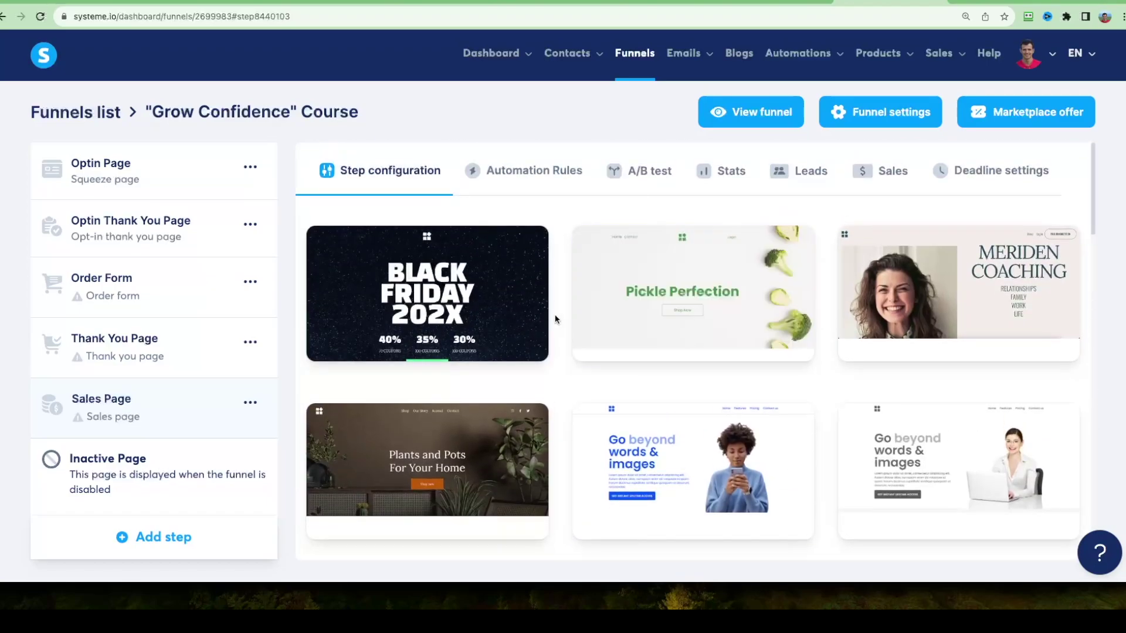
pyautogui.scroll(-1, 570, 346)
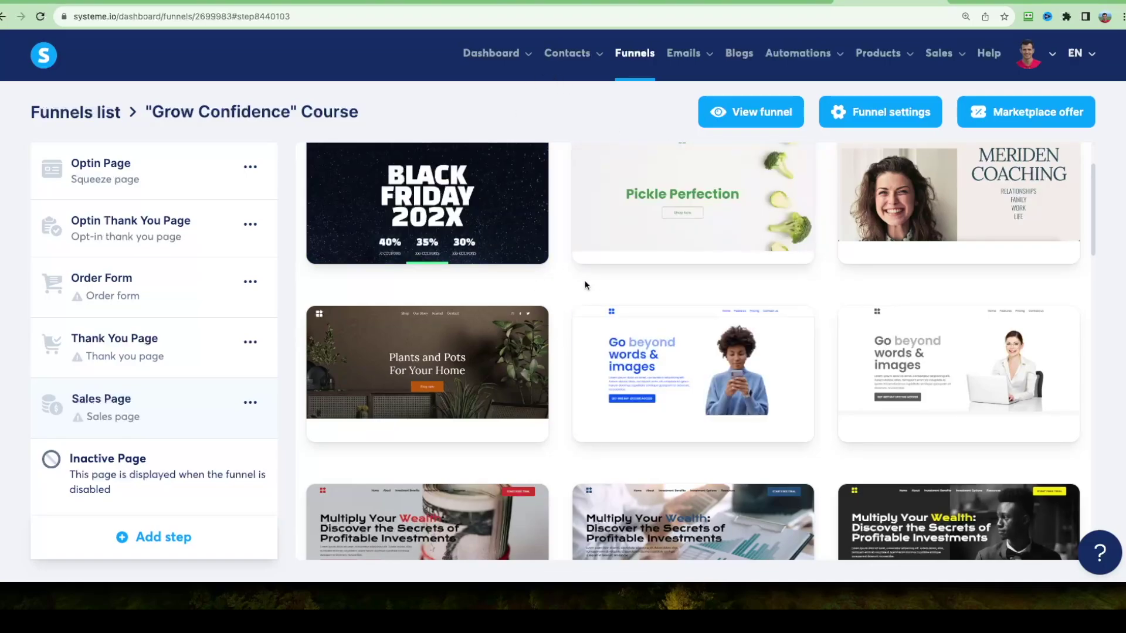
pyautogui.click(955, 1)
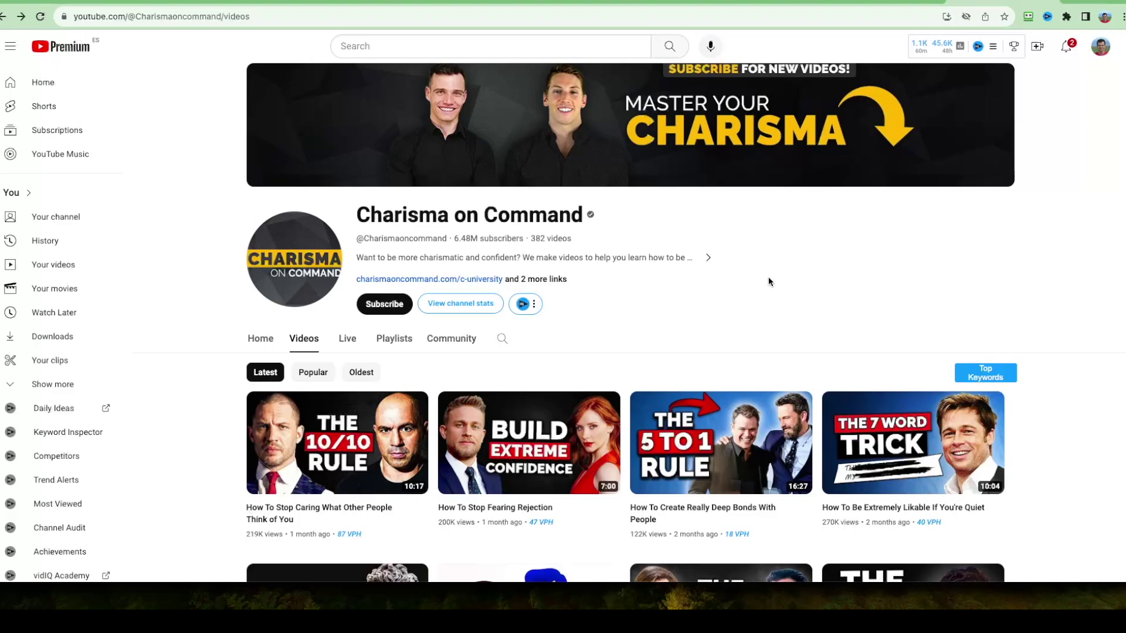
# - Follow the charismaoncommand.com/c-university link from the Charisma on Command channel page
pyautogui.scroll(-1, 765, 283)
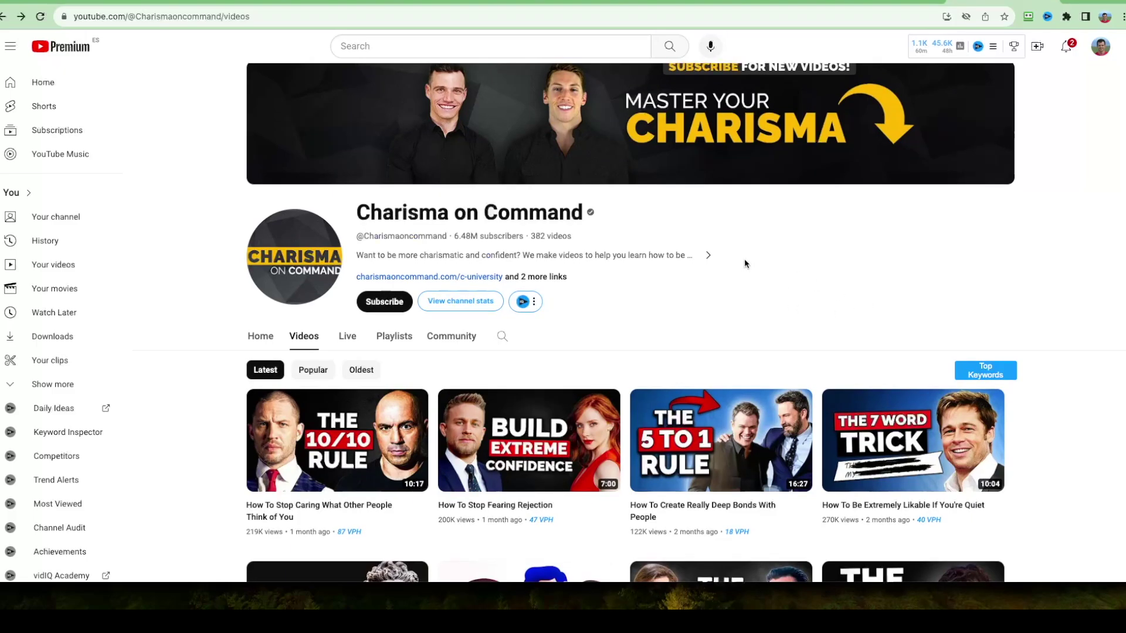
pyautogui.moveTo(358, 212); pyautogui.dragTo(552, 210)
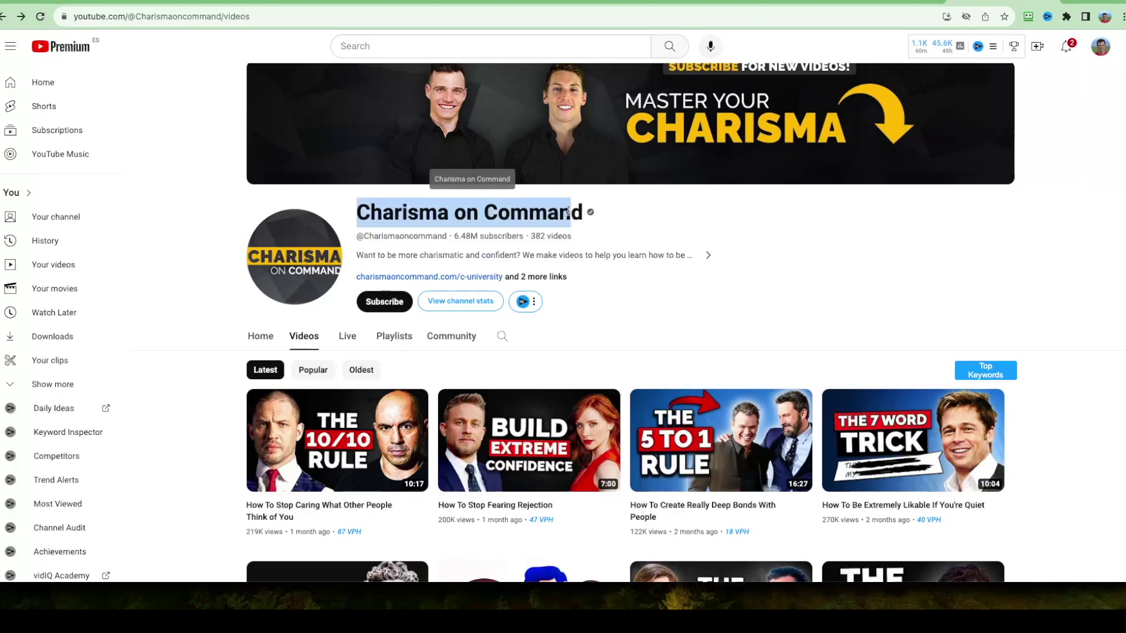
pyautogui.click(680, 266)
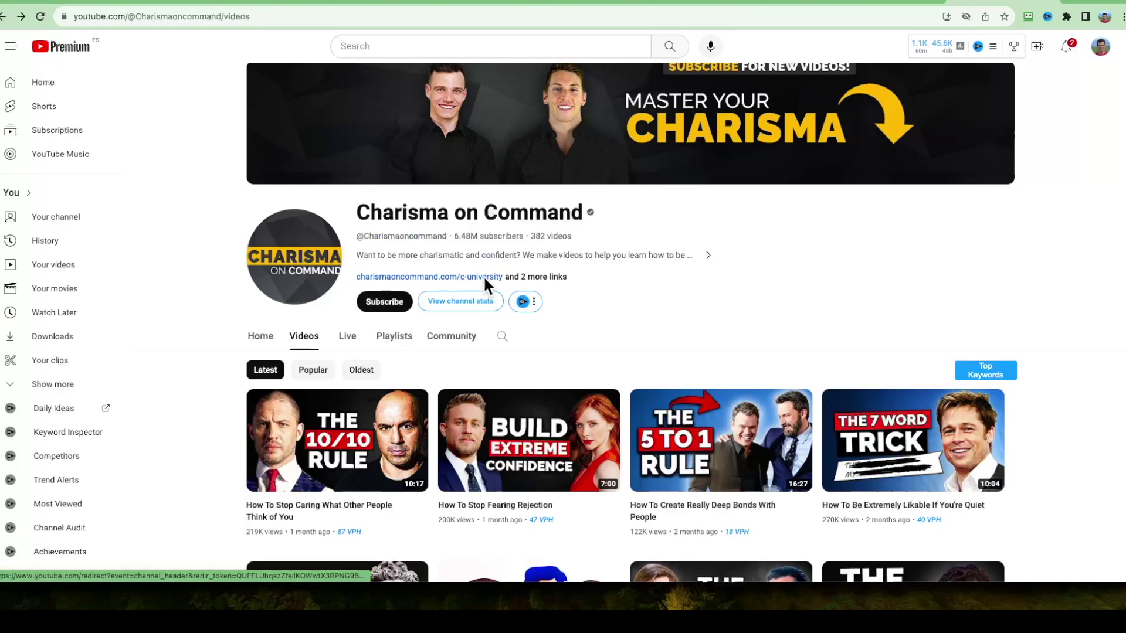
pyautogui.click(468, 278)
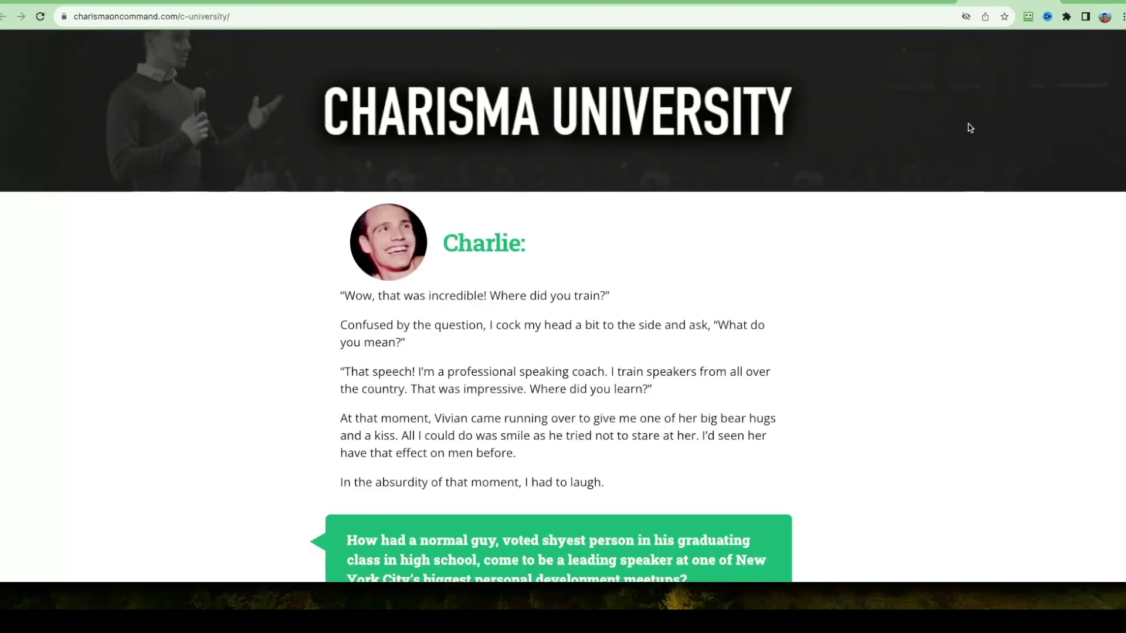
# - Scroll through the Charisma University sales page to study its layout and copy
pyautogui.scroll(-20, 563, 305)
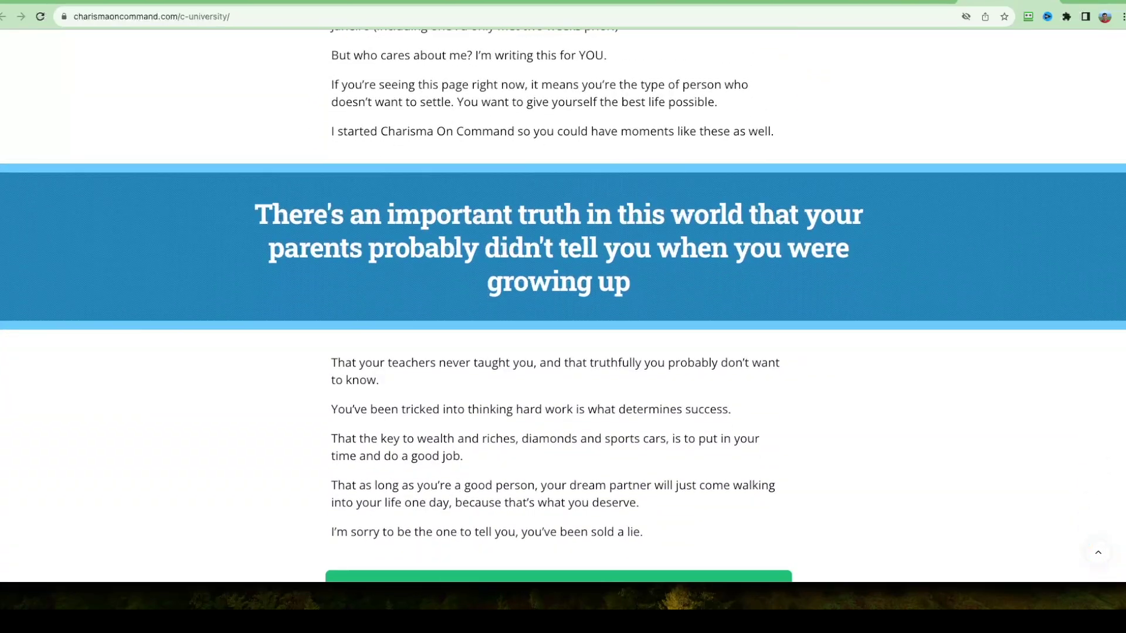
pyautogui.scroll(-20, 562, 305)
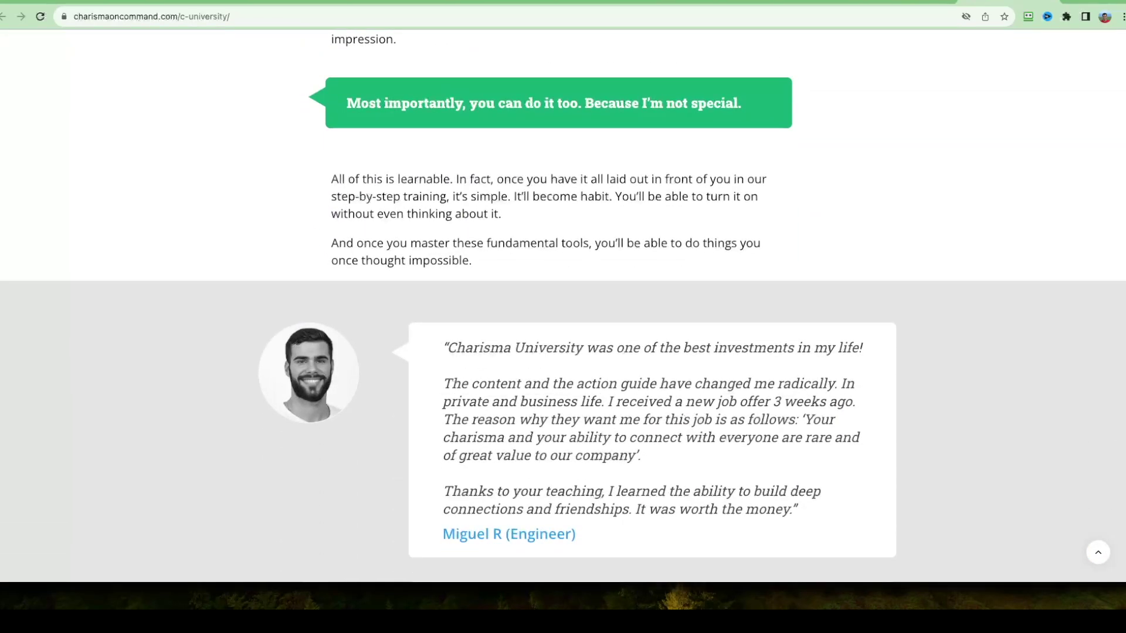
pyautogui.scroll(-8, 563, 305)
pyautogui.scroll(20, 563, 305)
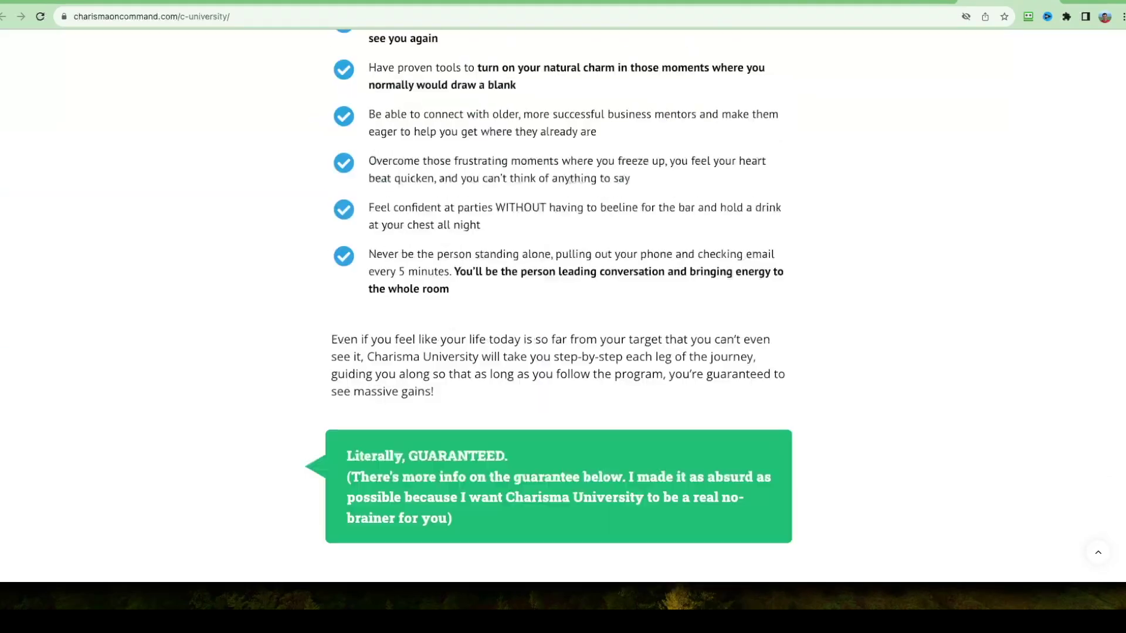
pyautogui.scroll(4, 563, 305)
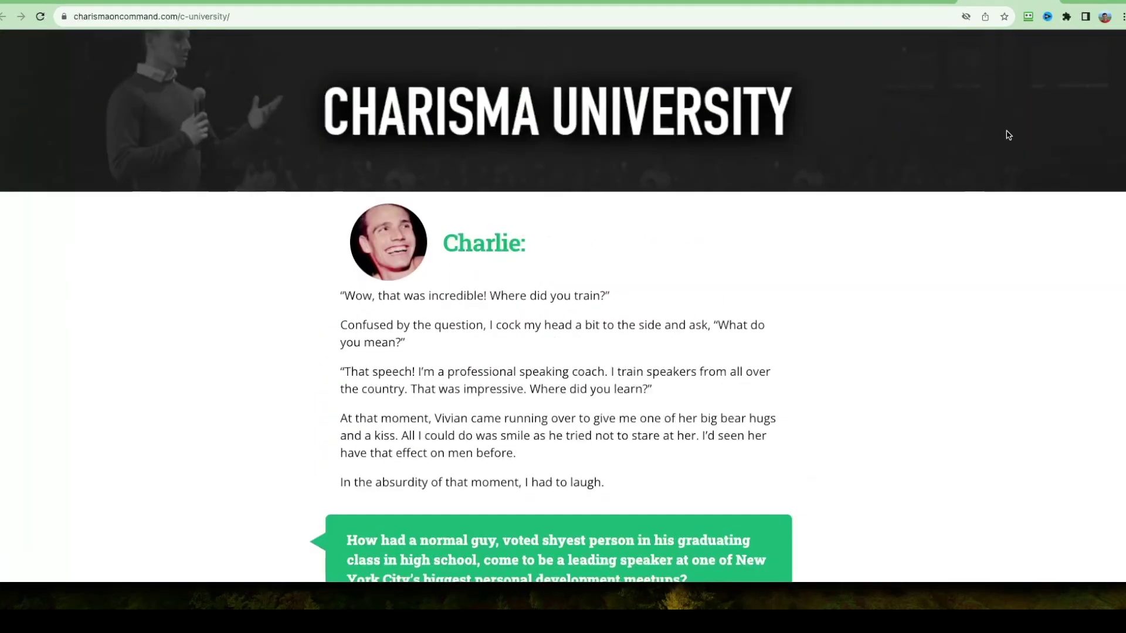
pyautogui.scroll(-12, 828, 253)
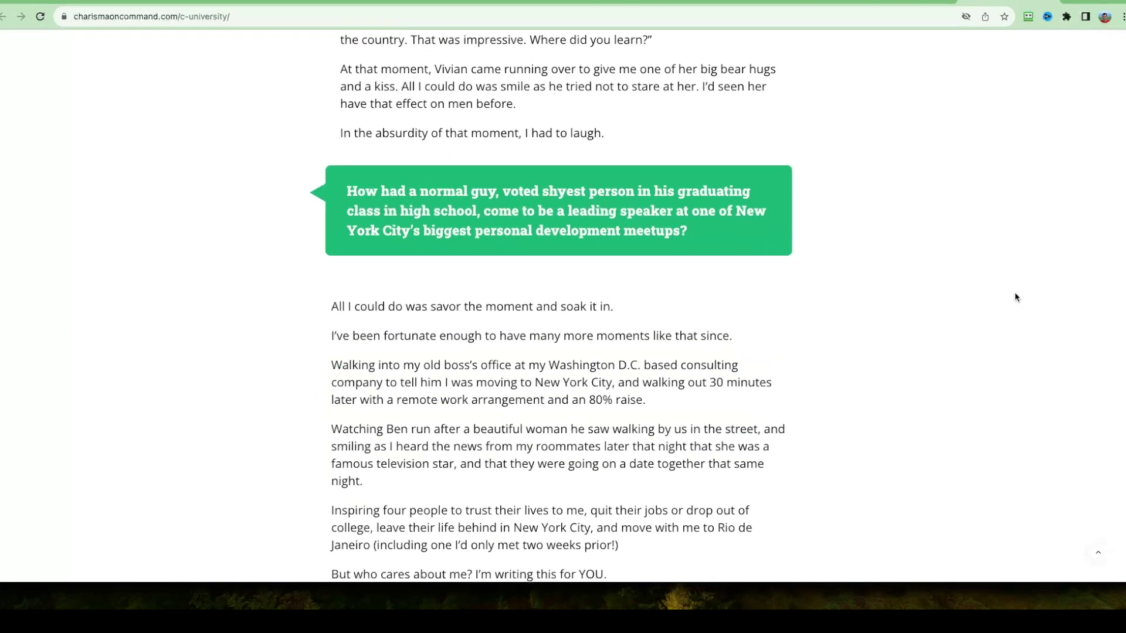
pyautogui.scroll(-20, 987, 308)
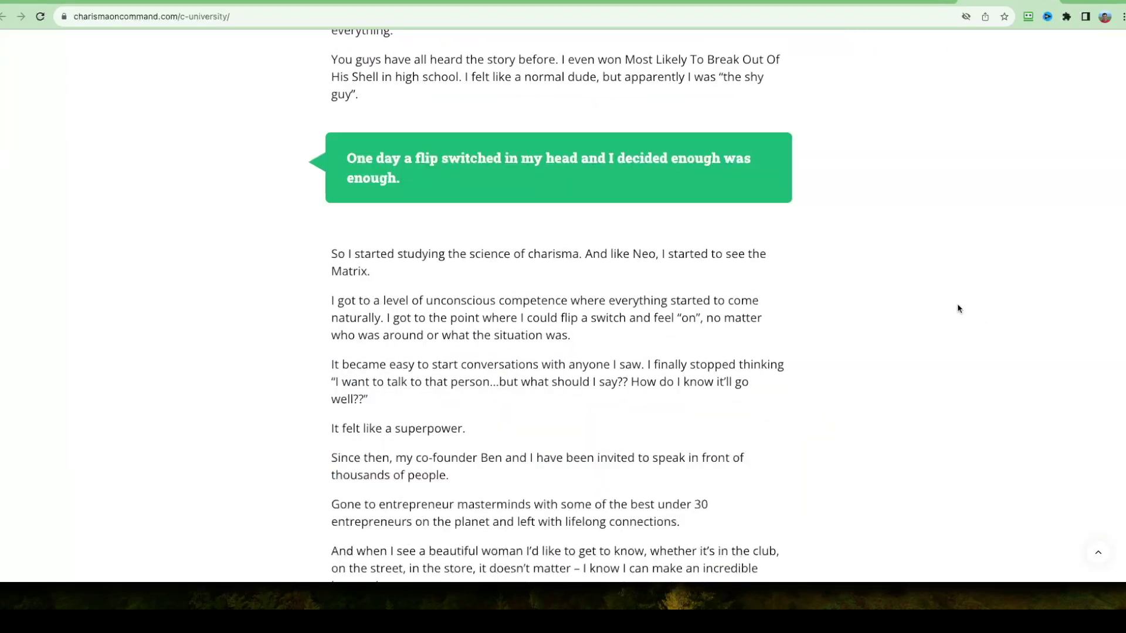
pyautogui.scroll(-15, 968, 308)
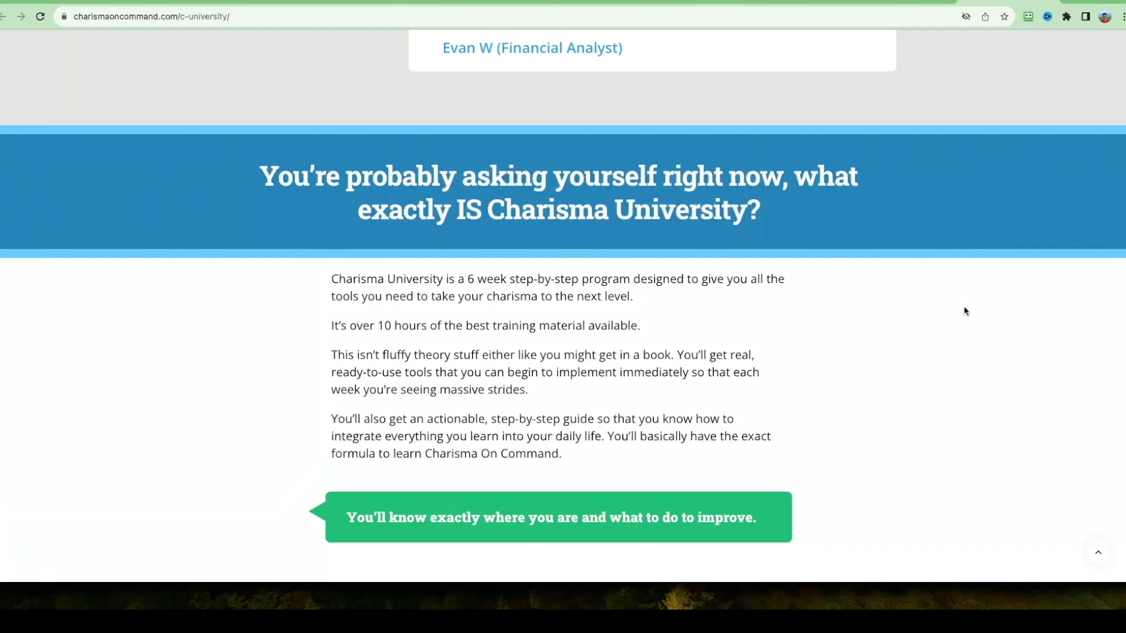
pyautogui.scroll(20, 966, 310)
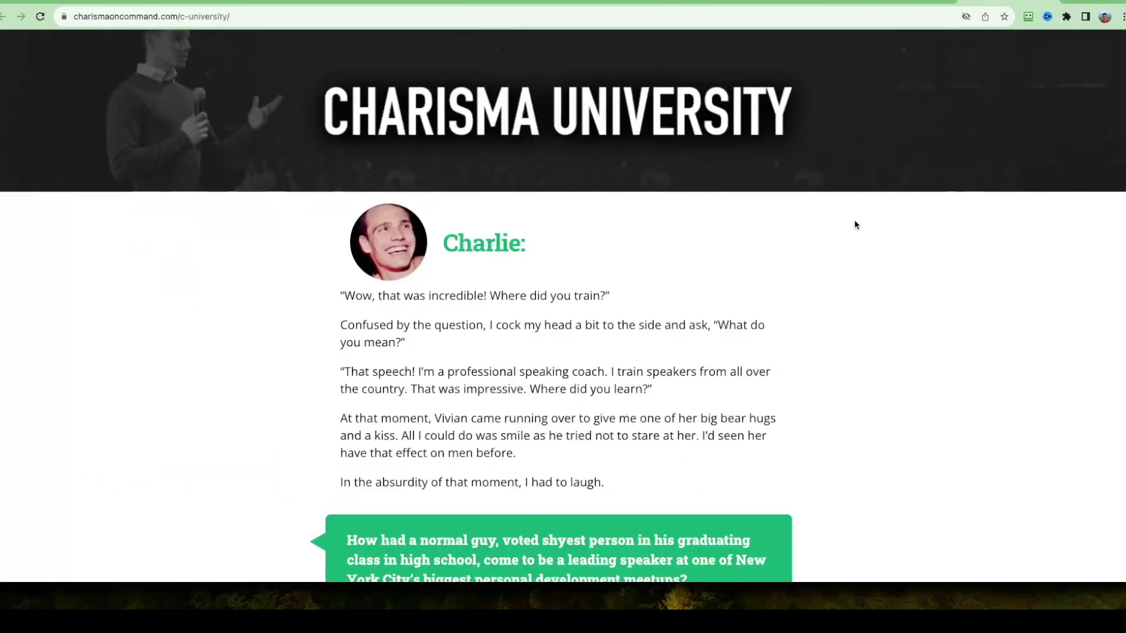
pyautogui.scroll(-10, 909, 284)
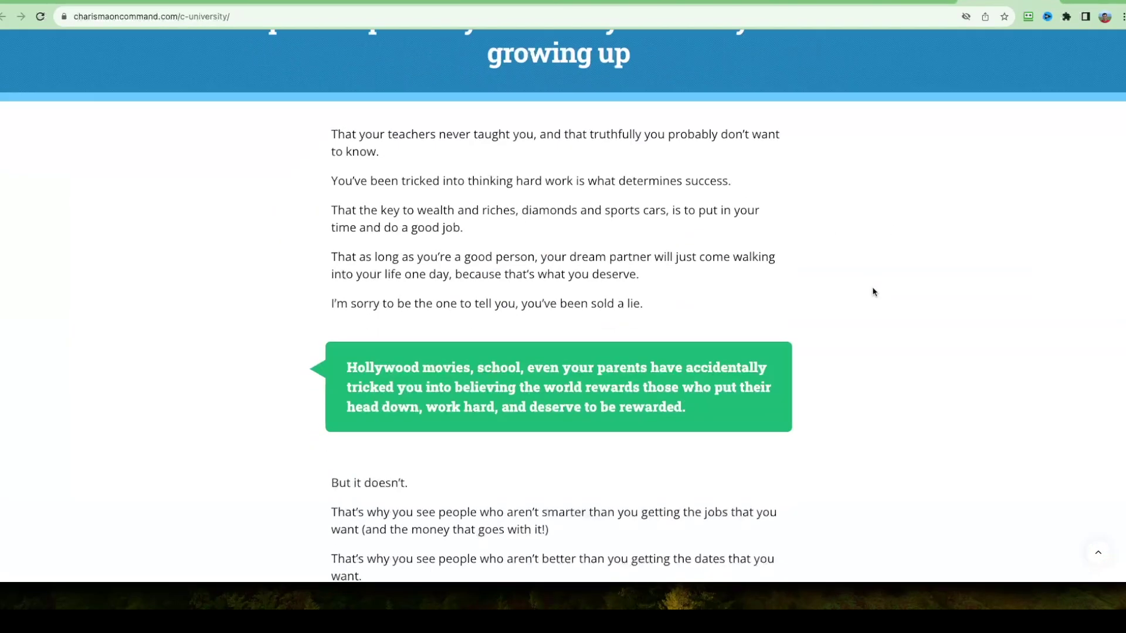
pyautogui.scroll(10, 872, 289)
pyautogui.scroll(2, 859, 213)
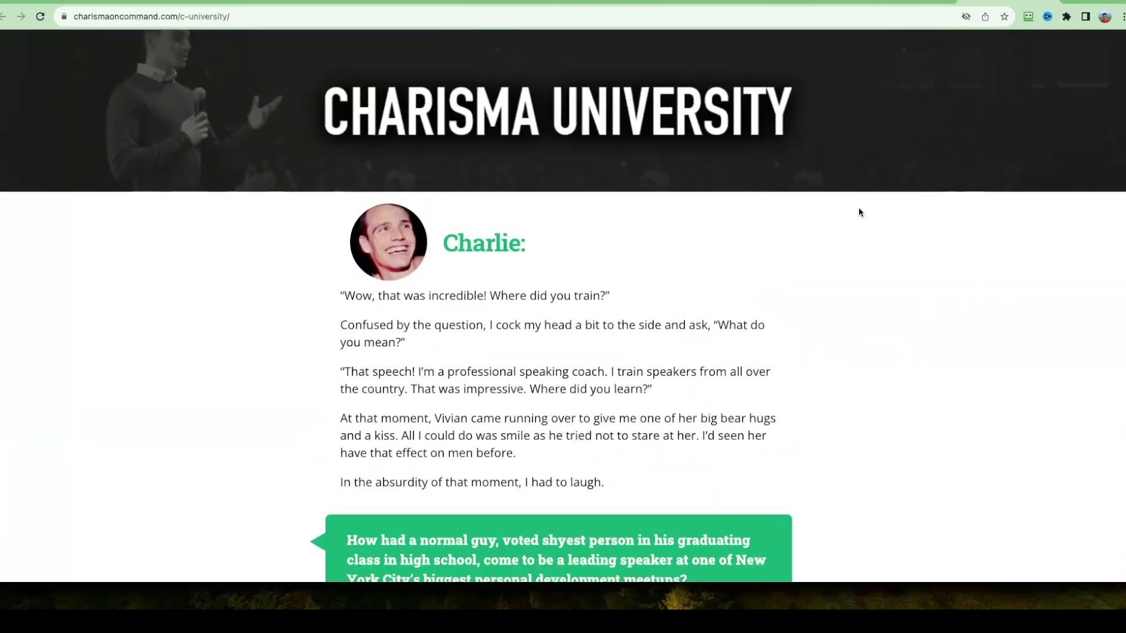
# - Back in Systeme.io's template gallery, preview the 'Go beyond' laptop course template
pyautogui.click(805, 2)
pyautogui.scroll(-4, 515, 208)
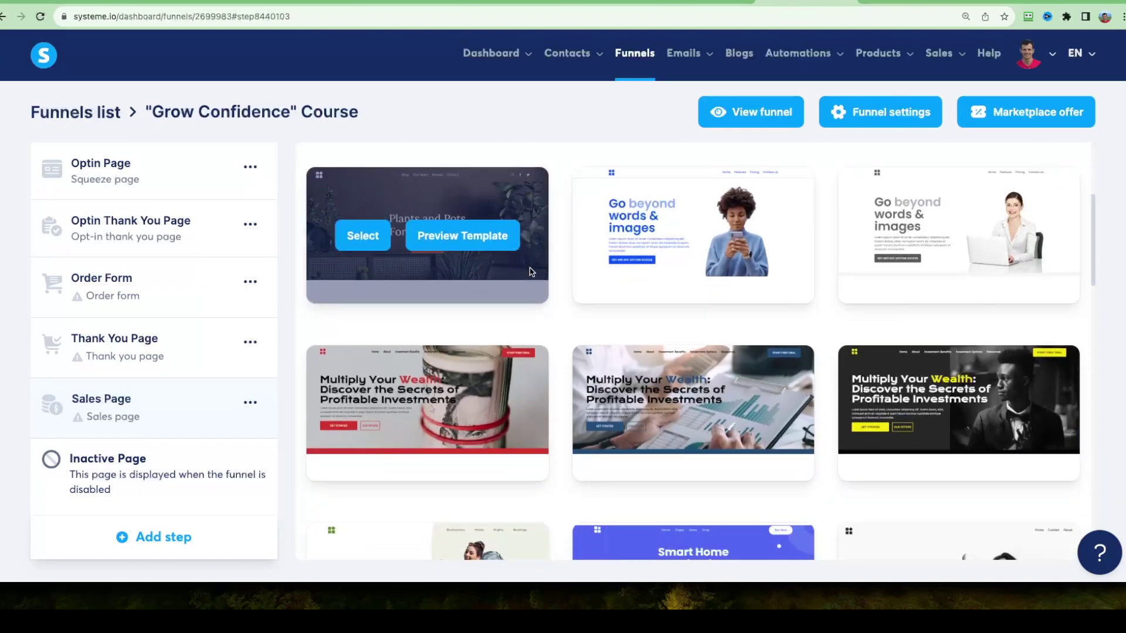
pyautogui.scroll(3, 596, 289)
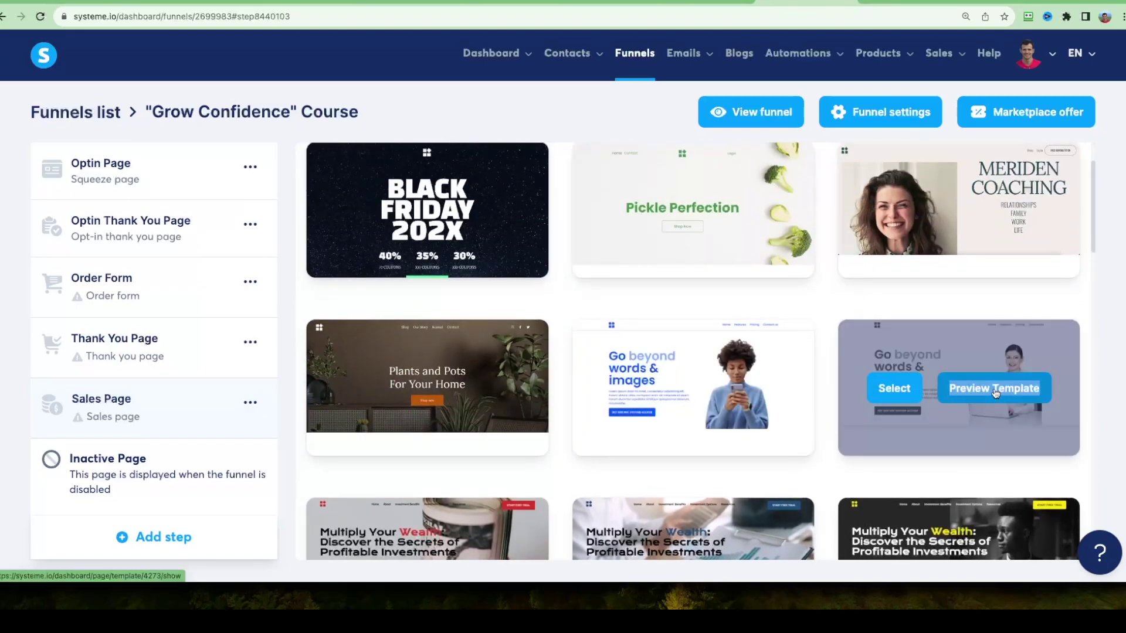
pyautogui.click(994, 393)
pyautogui.scroll(-15, 754, 244)
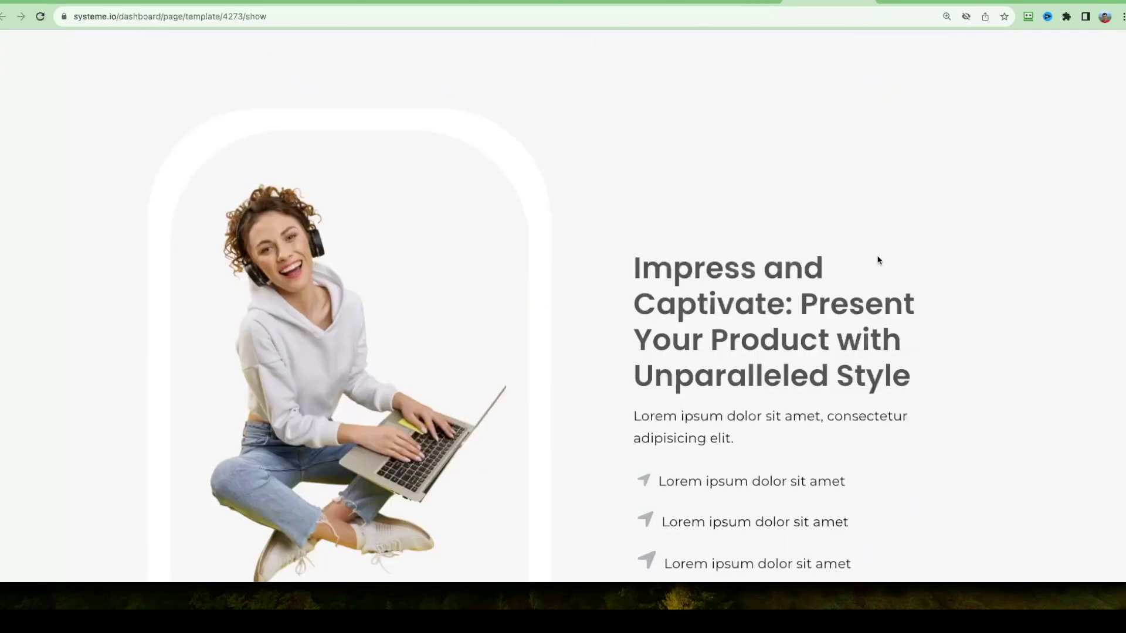
pyautogui.scroll(-15, 878, 259)
pyautogui.hotkey('ctrl', 'w')
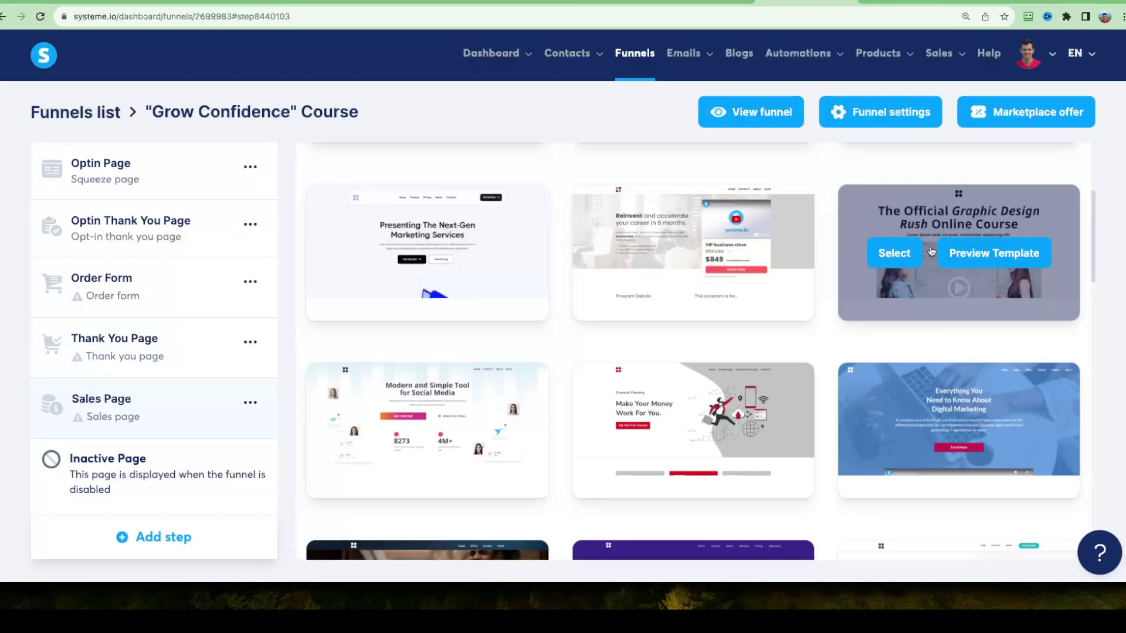
# - Preview the Graphic Design Rush course template, examining its bonus and banner text, then close it
pyautogui.click(998, 254)
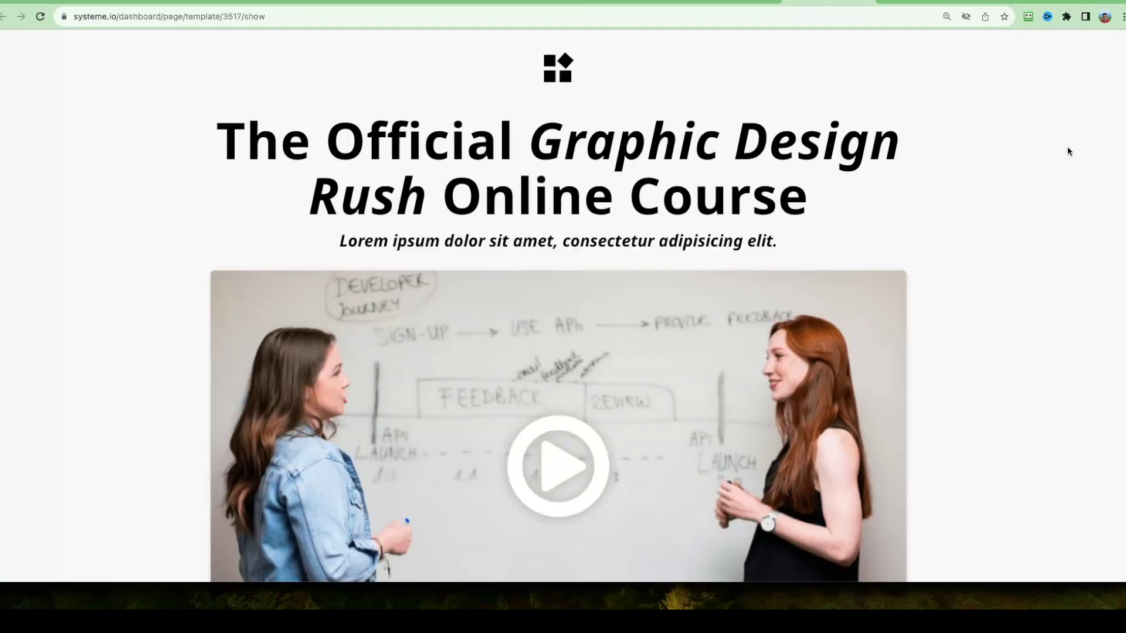
pyautogui.scroll(-1, 292, 88)
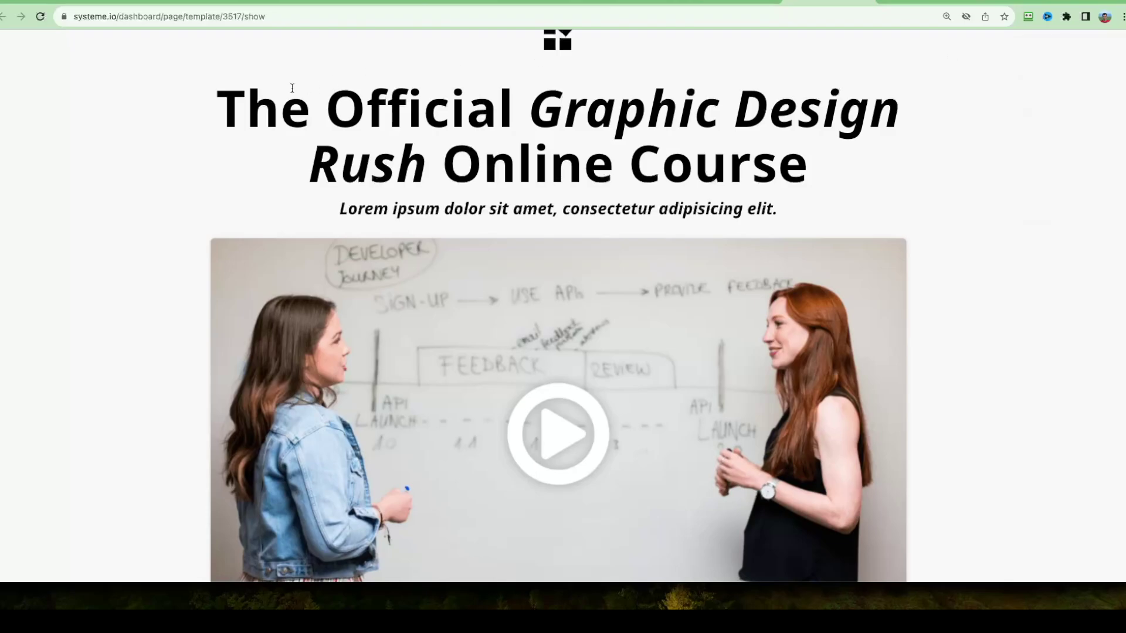
pyautogui.scroll(1, 158, 125)
pyautogui.moveTo(159, 126); pyautogui.dragTo(753, 196)
pyautogui.scroll(-1, 914, 202)
pyautogui.scroll(-8, 946, 214)
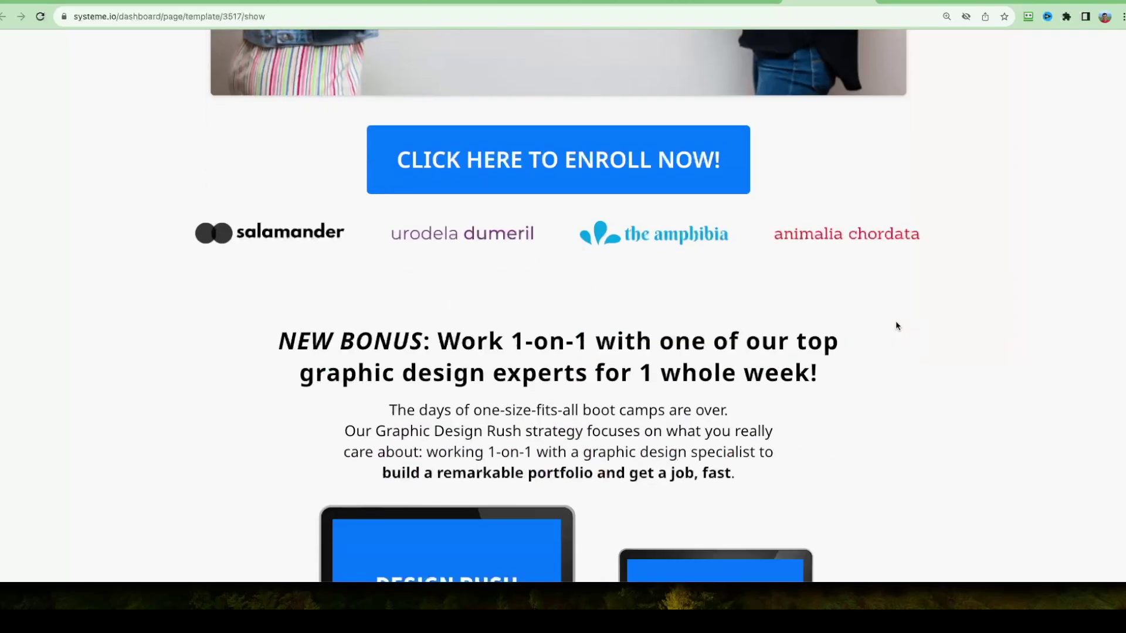
pyautogui.scroll(-4, 863, 210)
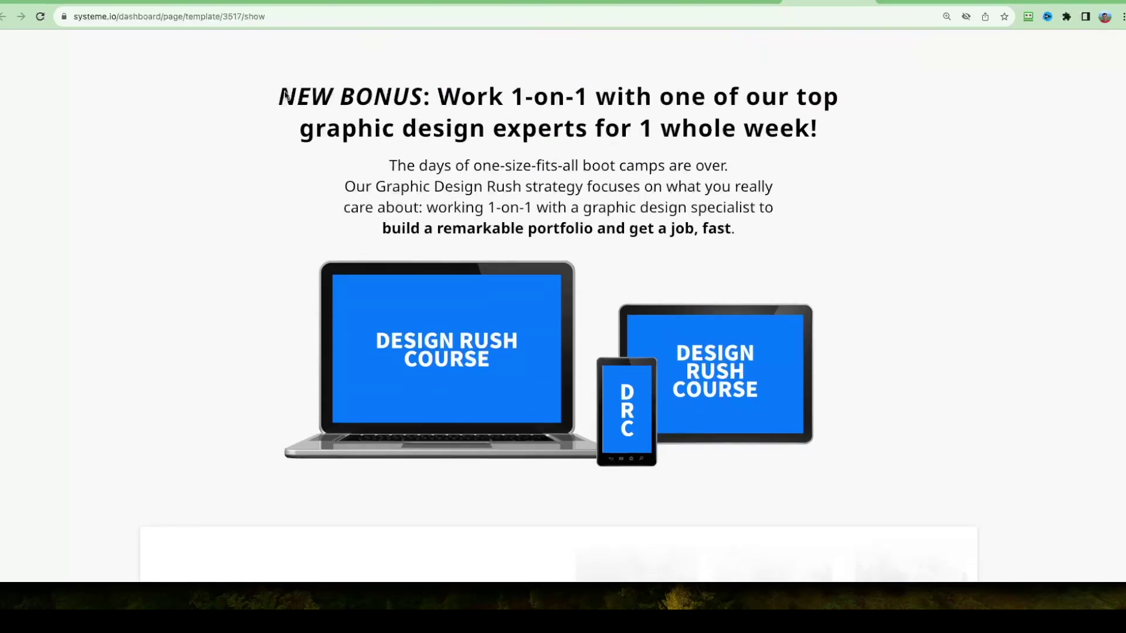
pyautogui.moveTo(285, 95); pyautogui.dragTo(754, 244)
pyautogui.click(870, 229)
pyautogui.moveTo(869, 229); pyautogui.dragTo(332, 119)
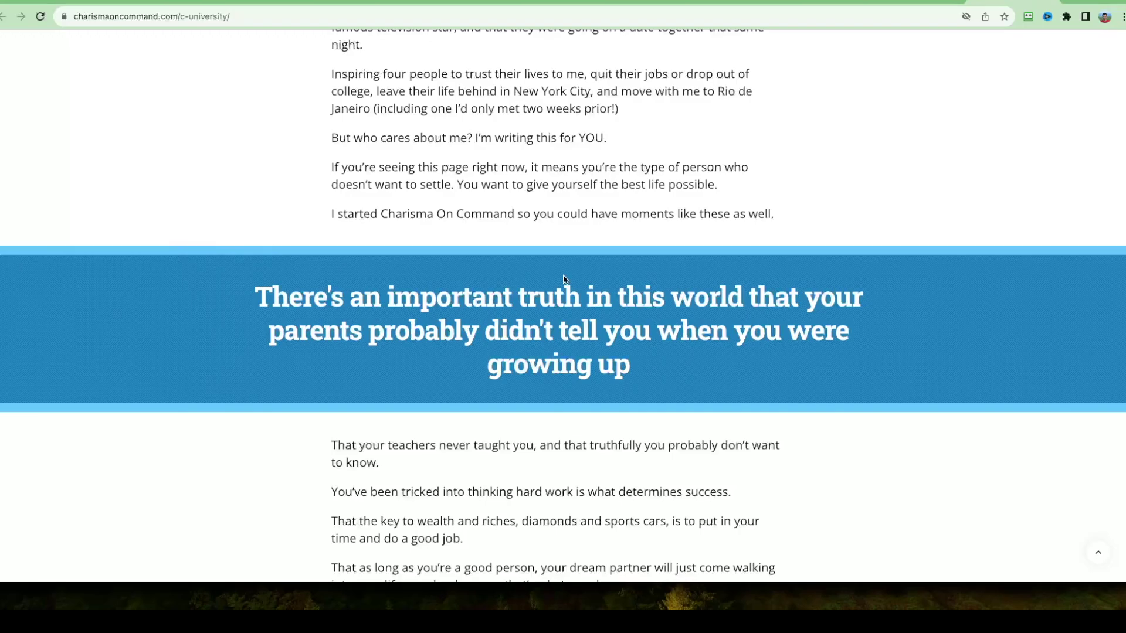
pyautogui.moveTo(564, 279); pyautogui.dragTo(788, 399)
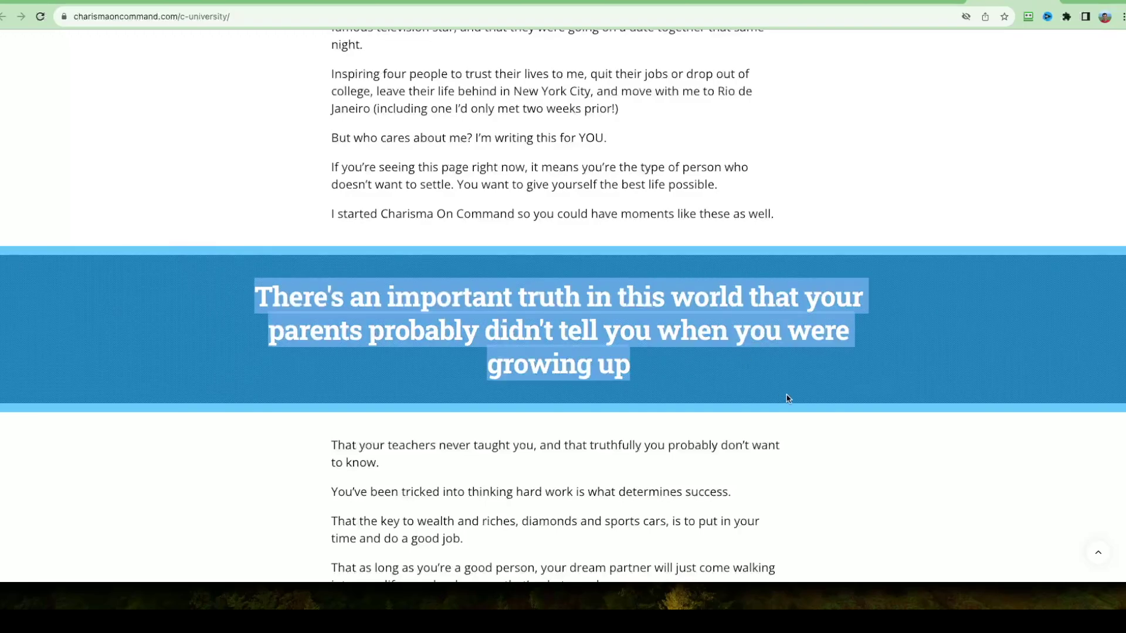
pyautogui.click(878, 283)
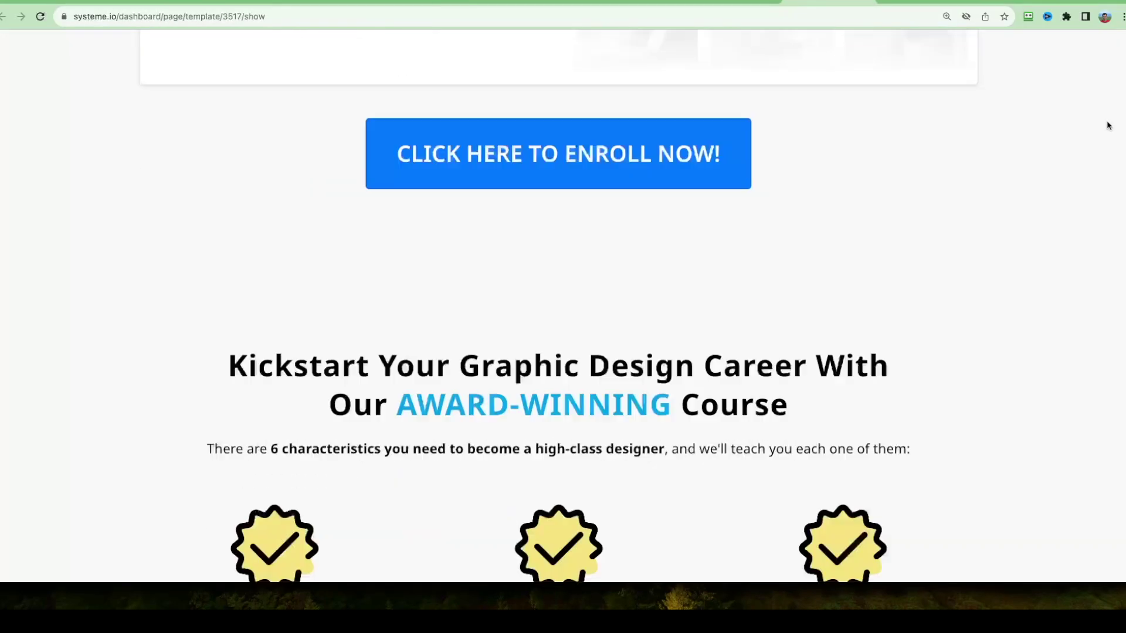
pyautogui.moveTo(1108, 121); pyautogui.dragTo(1121, 539)
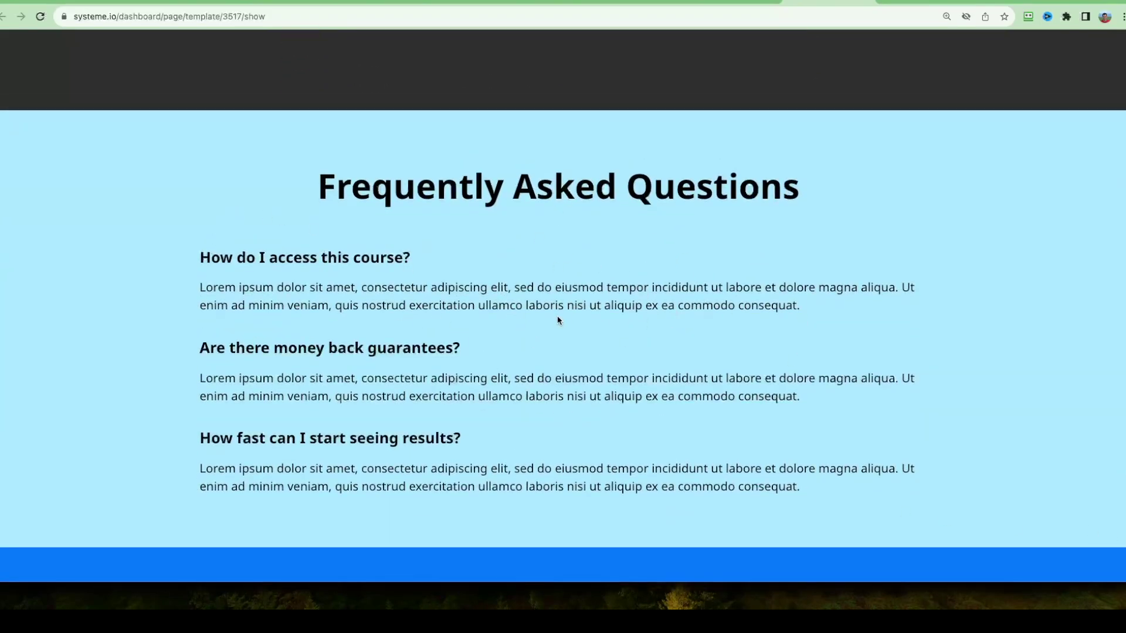
pyautogui.hotkey('ctrl', 'w')
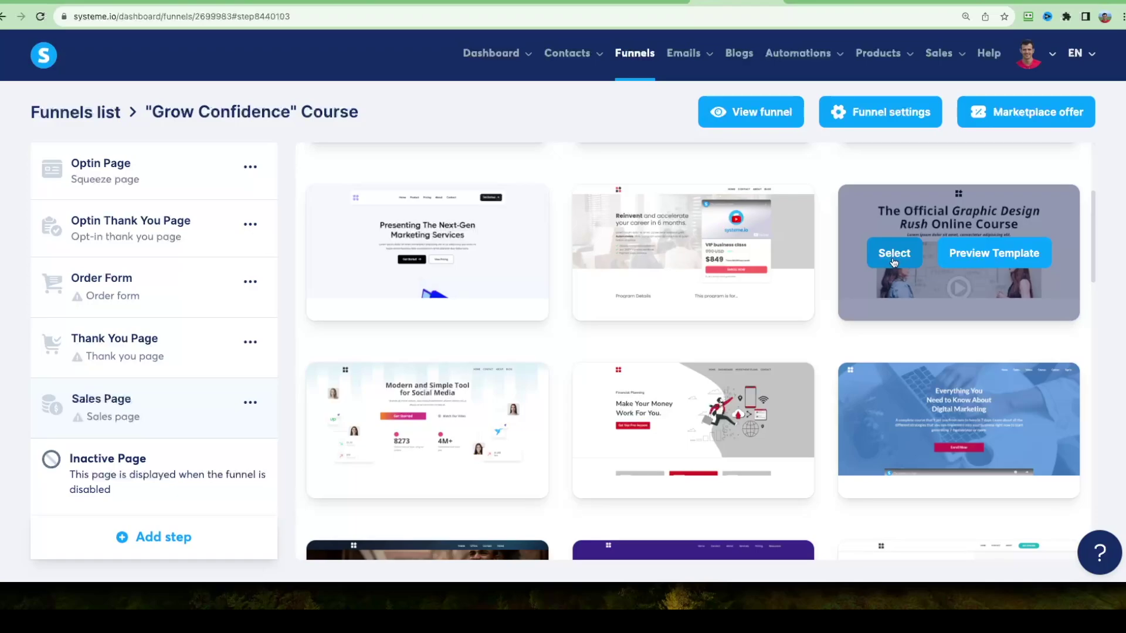
# - Apply the Graphic Design Rush template to the Sales Page step and open it in the editor
pyautogui.click(892, 261)
pyautogui.moveTo(375, 258); pyautogui.dragTo(300, 265)
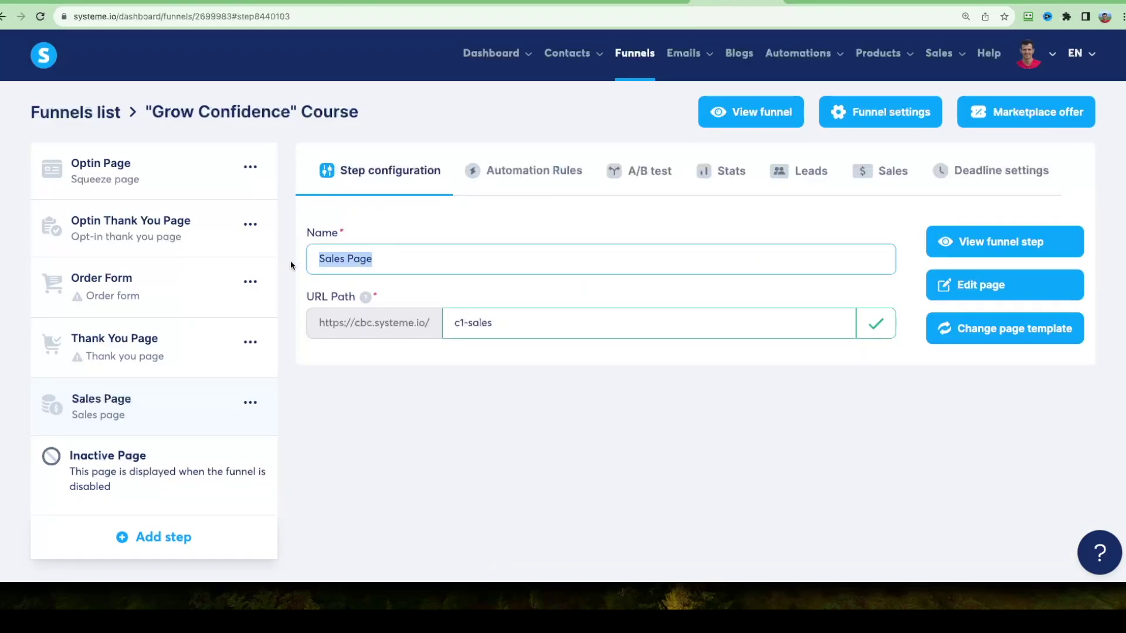
pyautogui.click(515, 331)
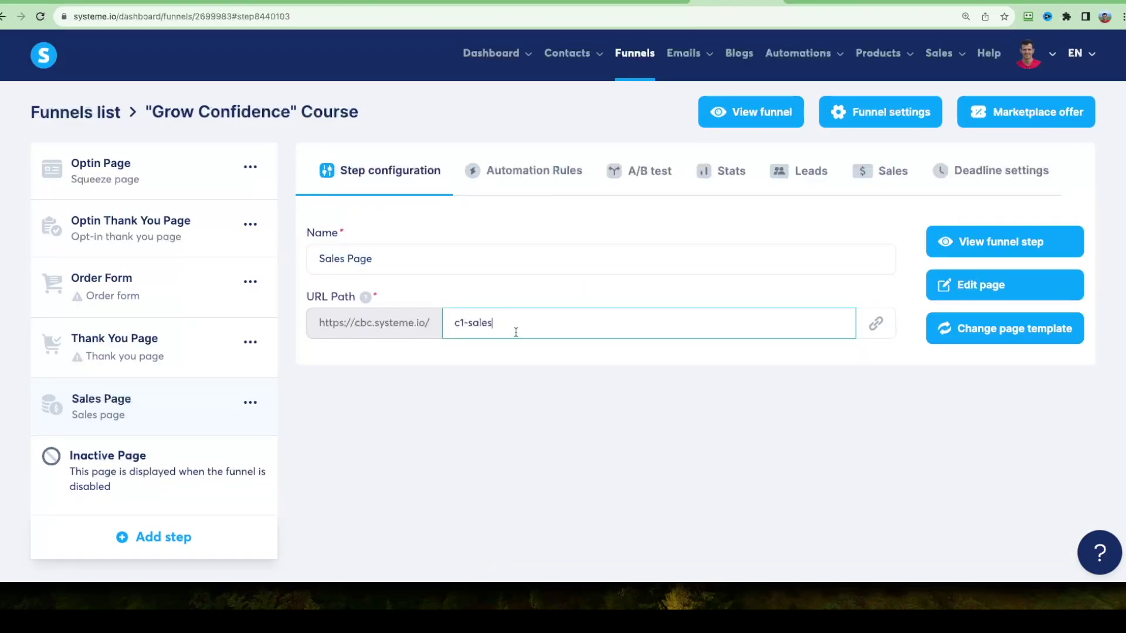
pyautogui.click(993, 284)
# - Scroll through the whole Graphic Design Rush sales page in the editor
pyautogui.scroll(-9, 358, 223)
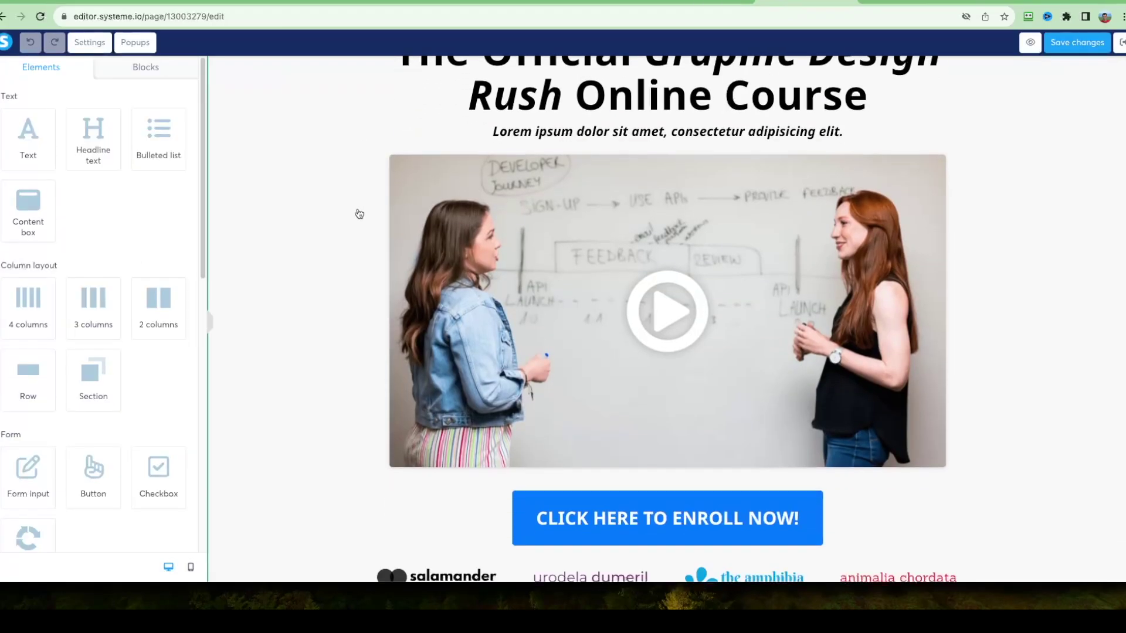
pyautogui.scroll(-15, 361, 254)
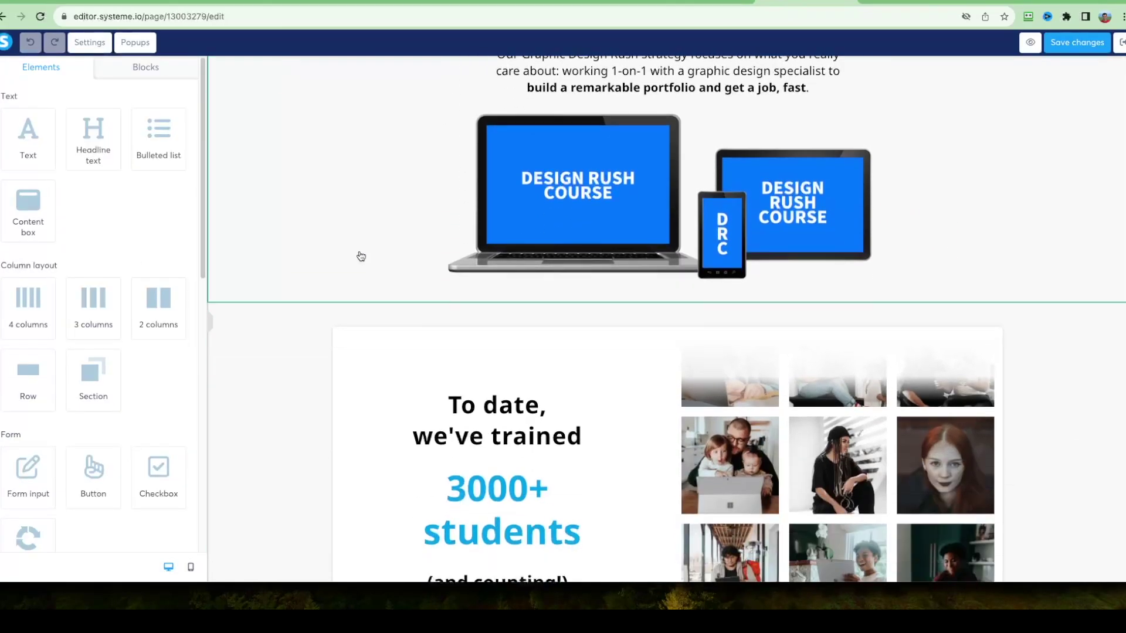
pyautogui.scroll(-11, 338, 288)
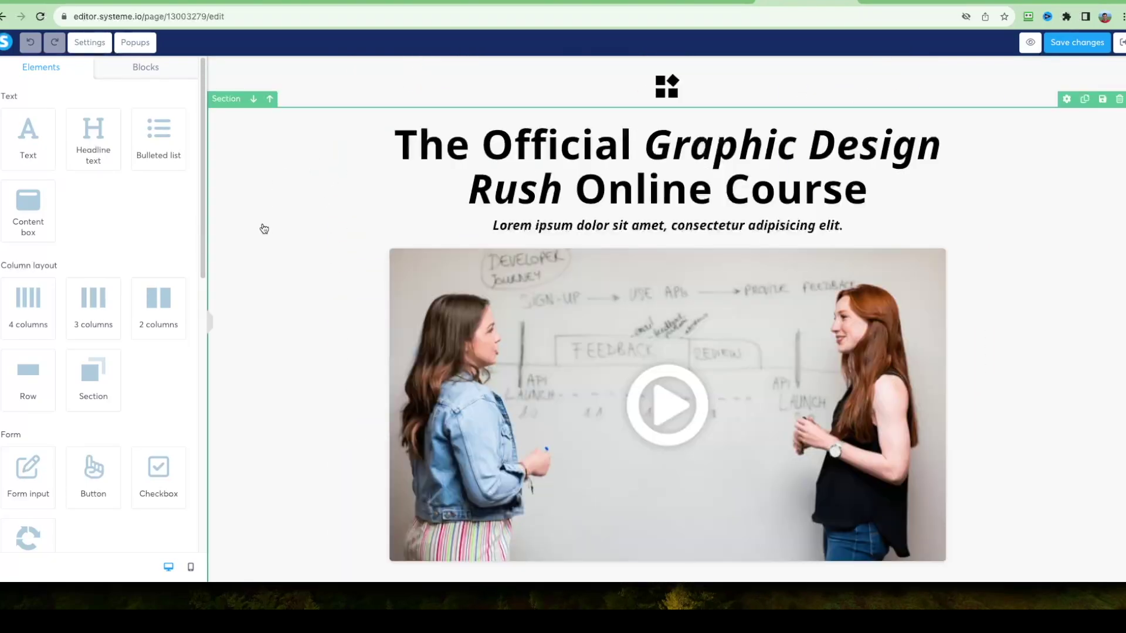
pyautogui.scroll(-12, 286, 231)
pyautogui.scroll(-20, 291, 248)
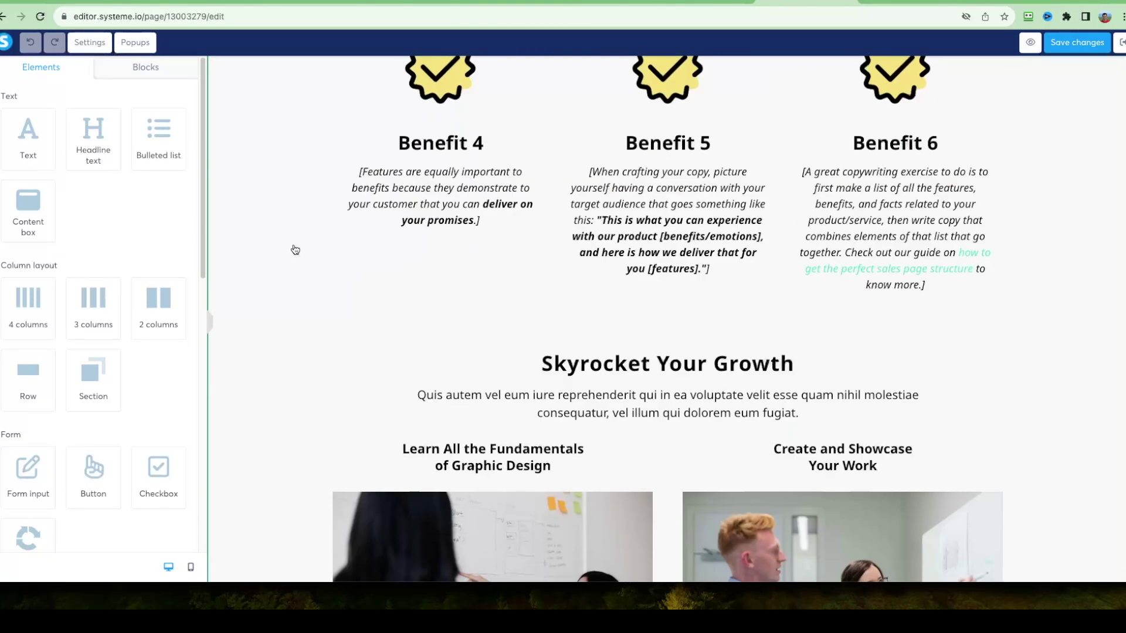
pyautogui.scroll(-10, 296, 258)
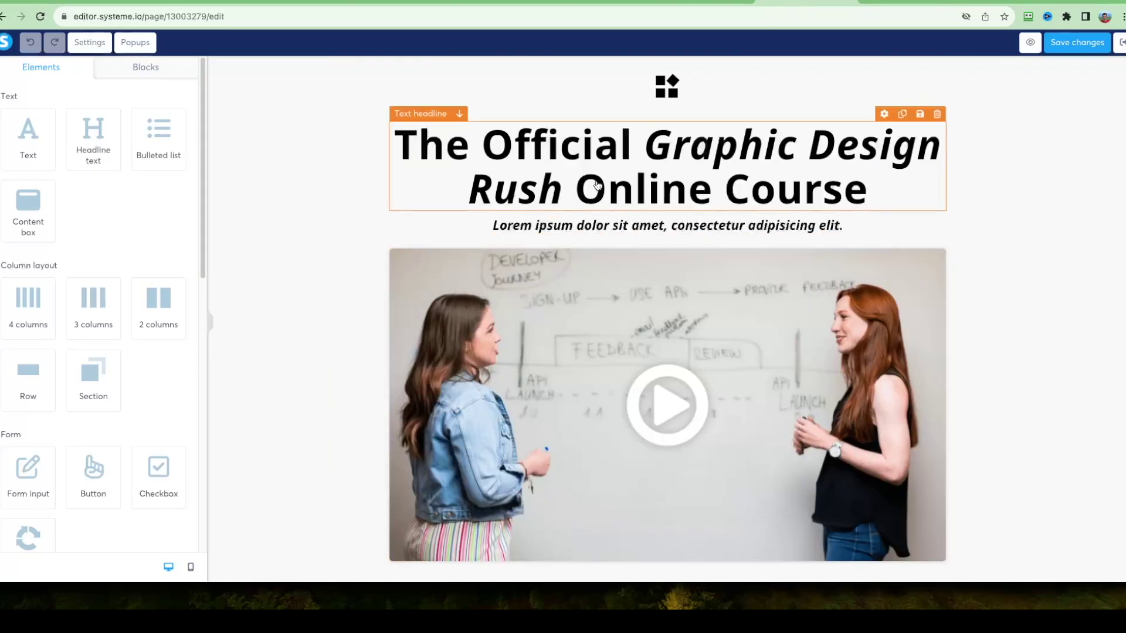
# - Replace the headline with 'How I Started Commanding Instant Respect (despite being a shy, quiet guy)' and adjust the subtitle
pyautogui.tripleClick(597, 186)
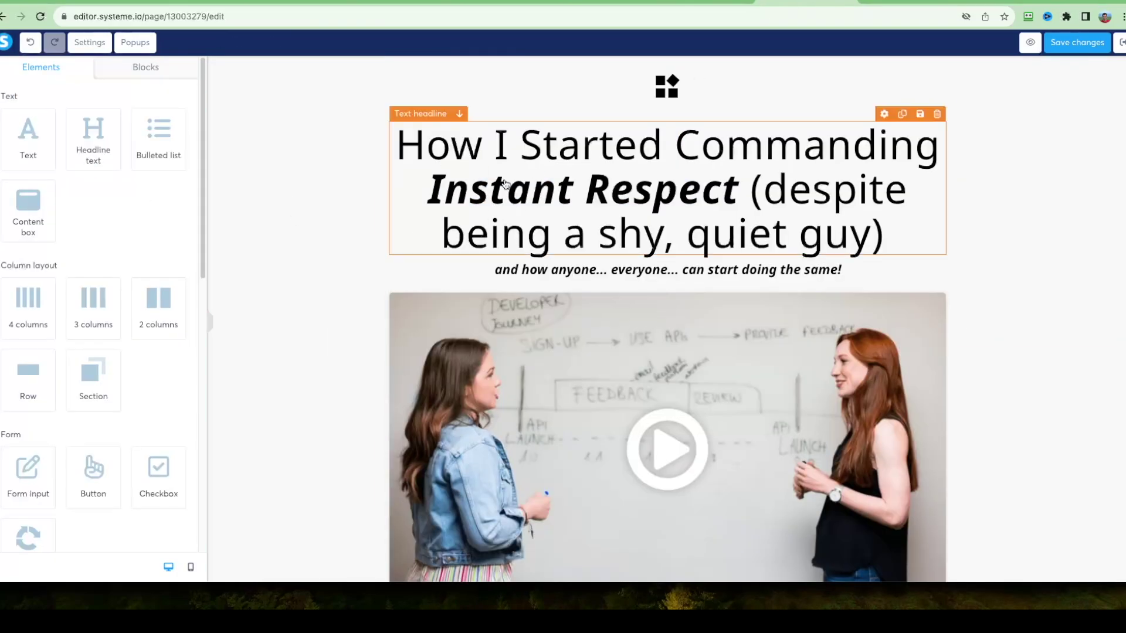
pyautogui.click(441, 143)
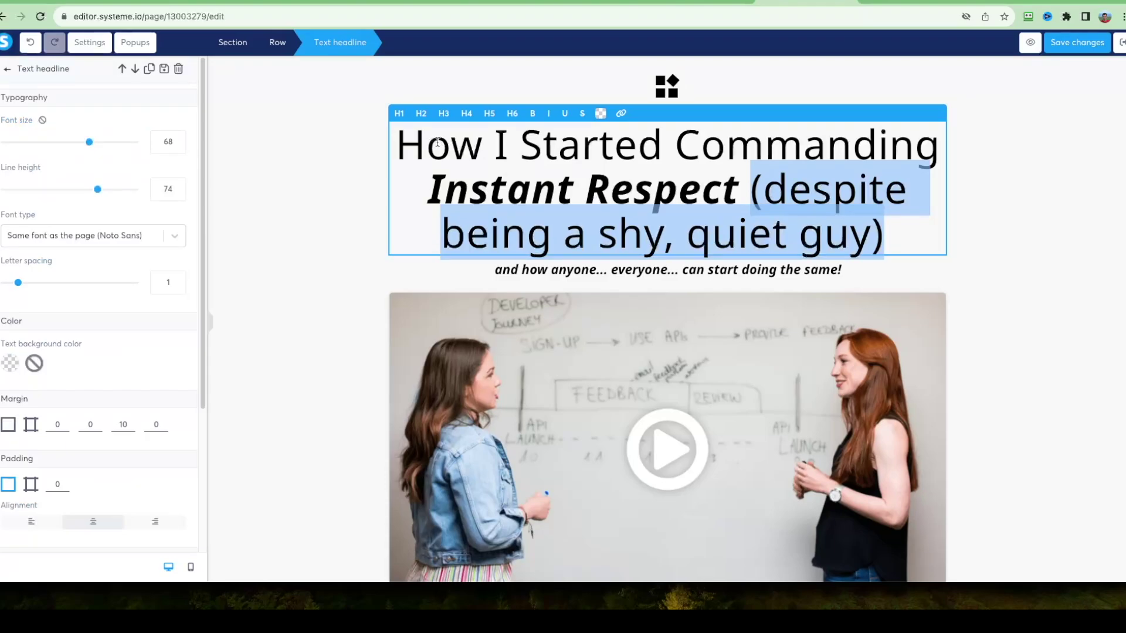
pyautogui.moveTo(437, 142); pyautogui.dragTo(700, 145)
pyautogui.doubleClick(471, 186)
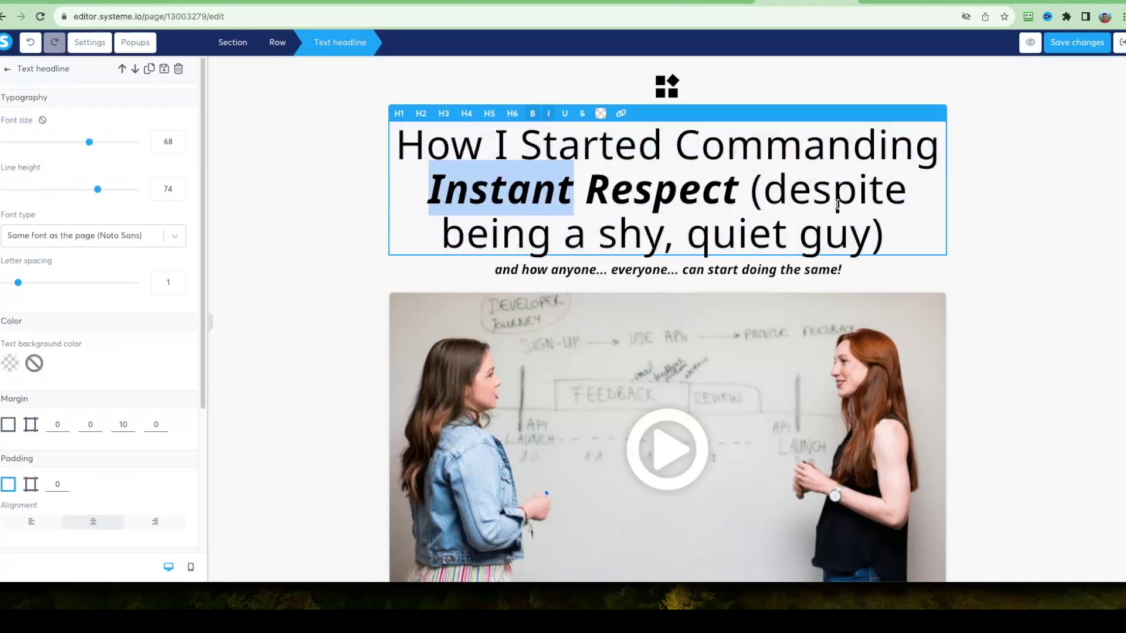
pyautogui.click(894, 235)
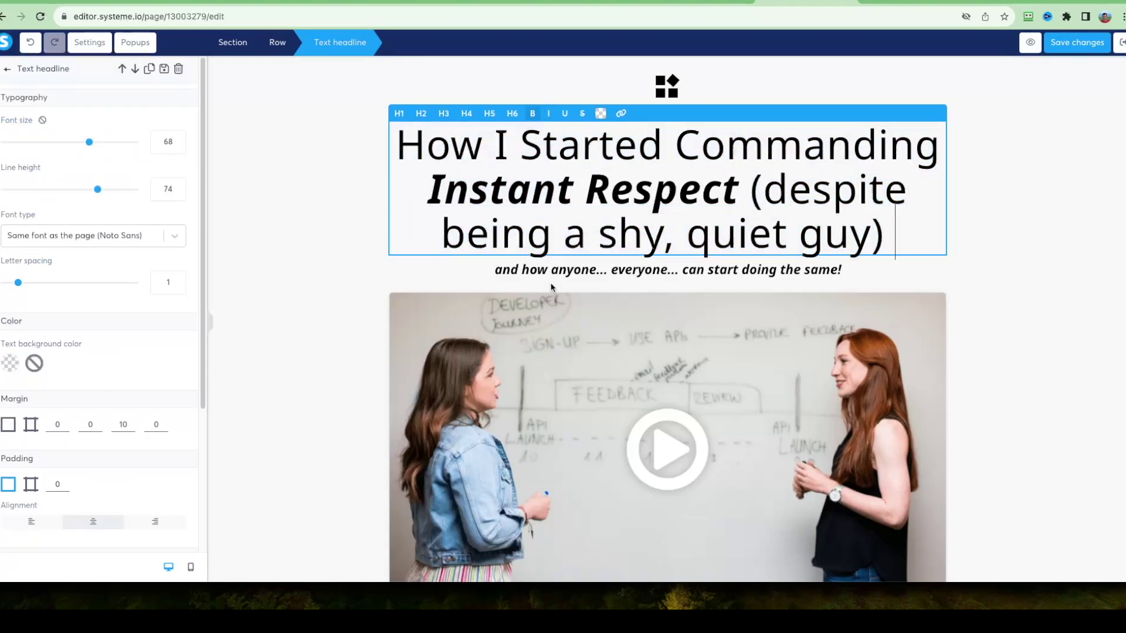
pyautogui.click(500, 272)
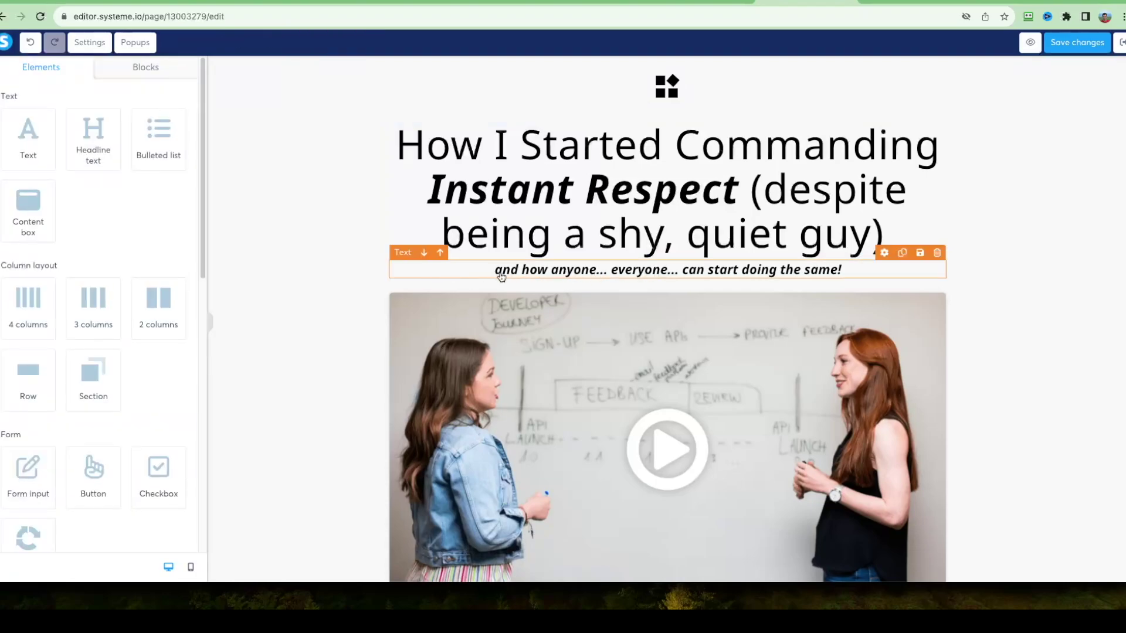
# - Deselect the headline and video section and scroll through the page to review it
pyautogui.click(1098, 329)
pyautogui.scroll(-3, 760, 293)
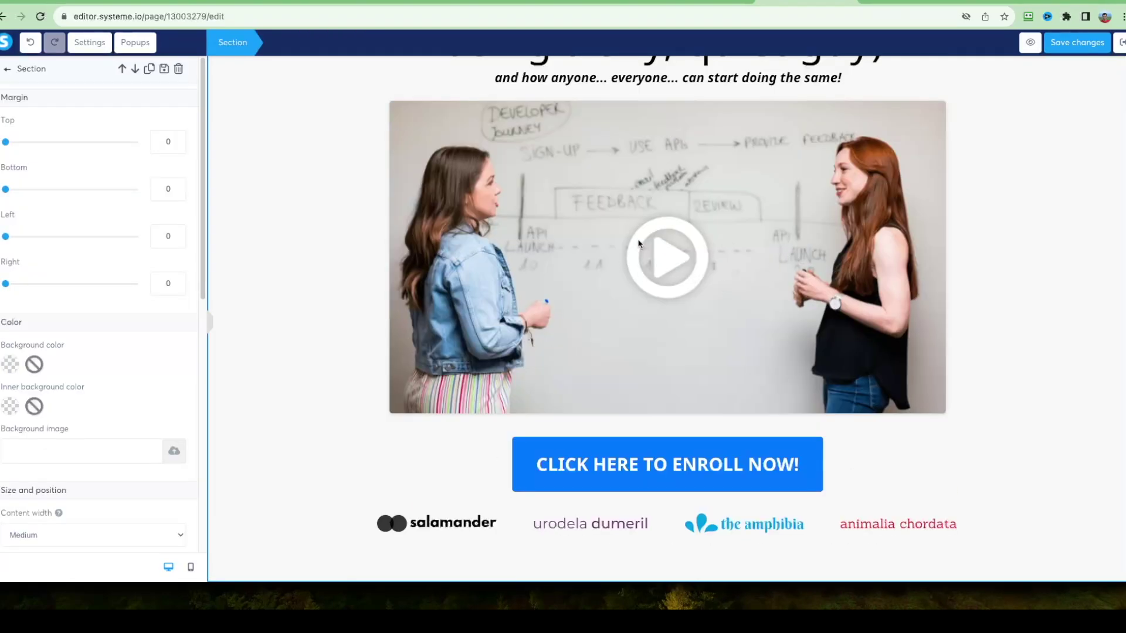
pyautogui.press('Escape')
pyautogui.scroll(3, 938, 236)
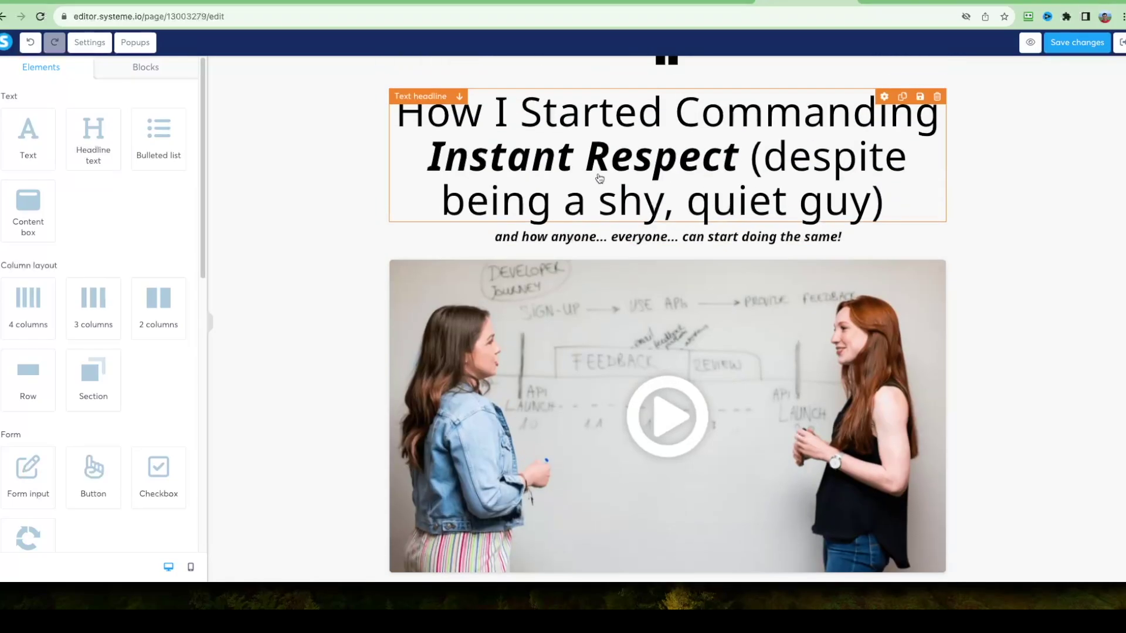
pyautogui.scroll(-2, 557, 360)
pyautogui.scroll(-5, 802, 112)
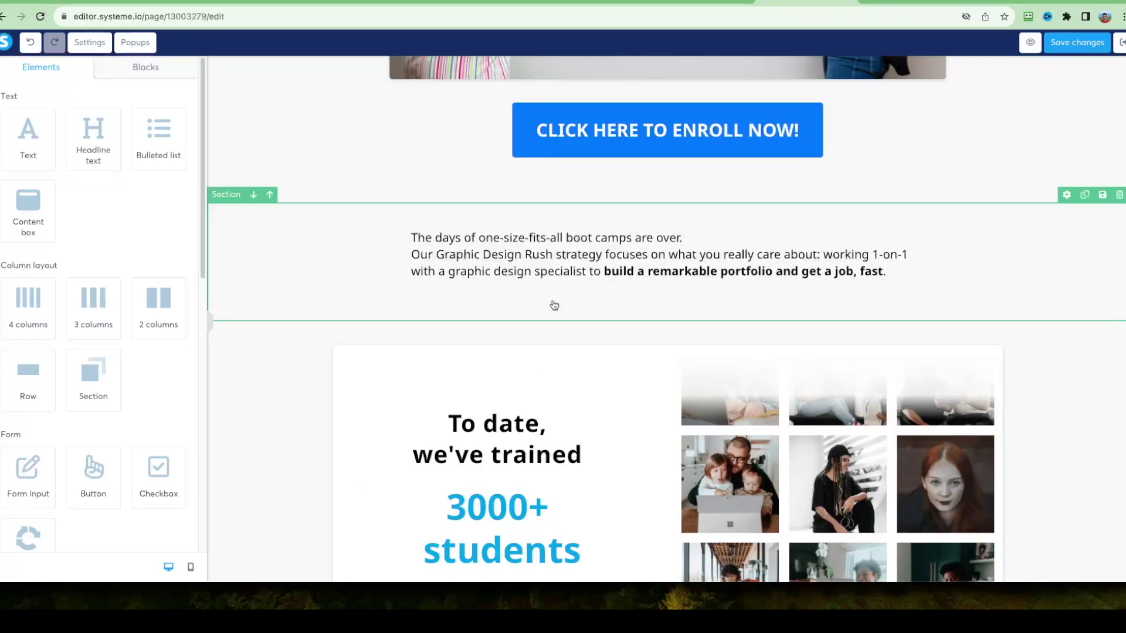
# - Raise the line height of the paragraph below the enroll button to 37
pyautogui.click(561, 254)
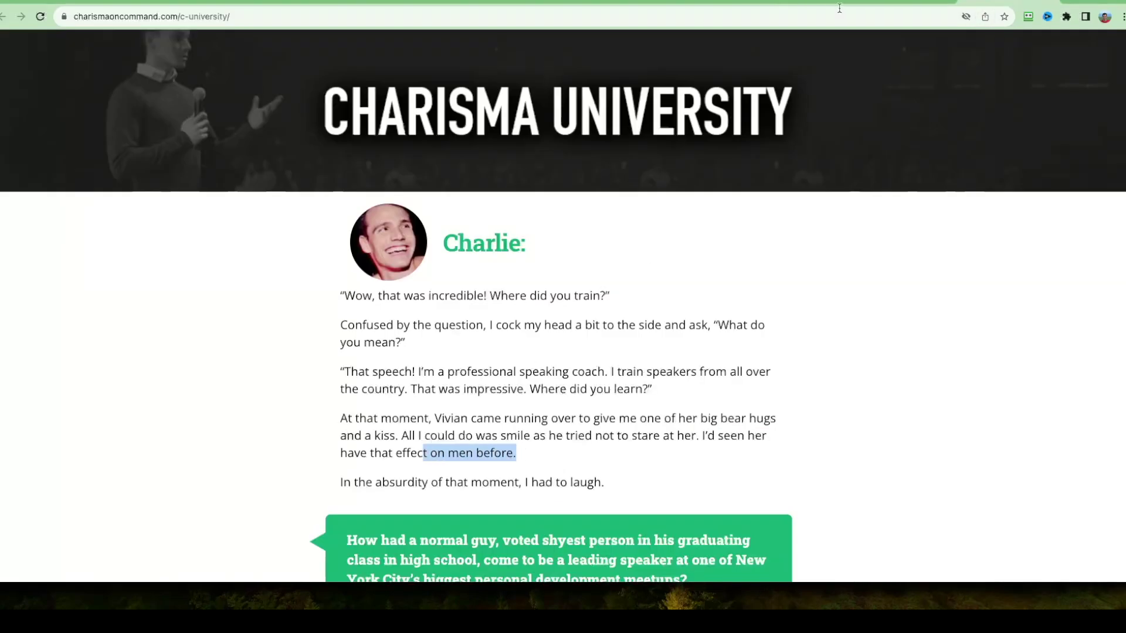
pyautogui.click(790, 2)
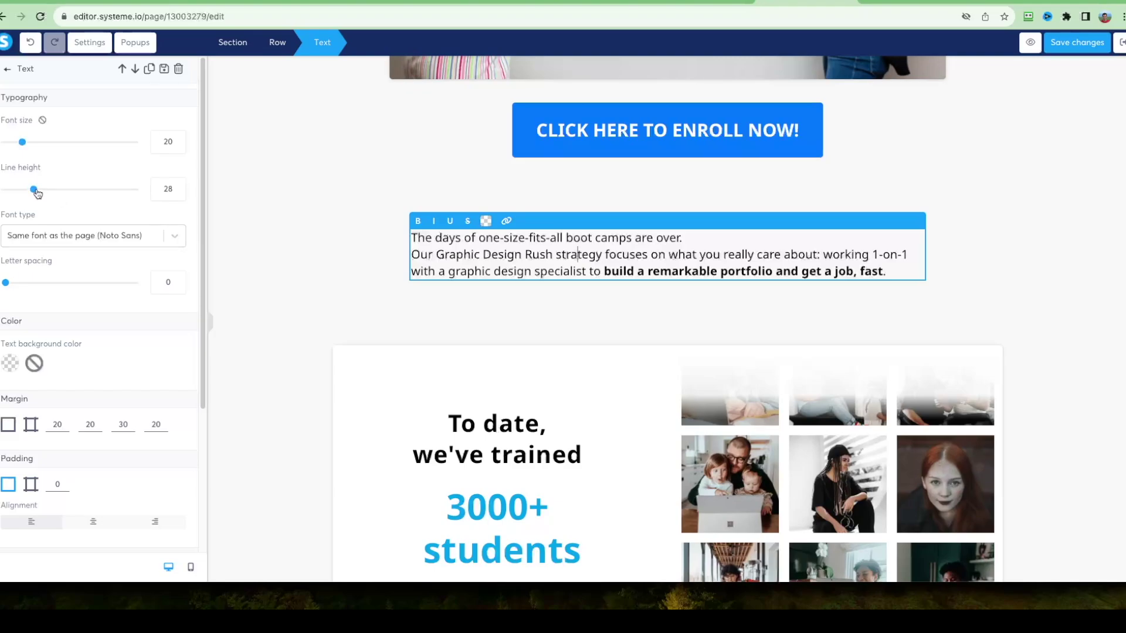
pyautogui.moveTo(35, 192); pyautogui.dragTo(47, 193)
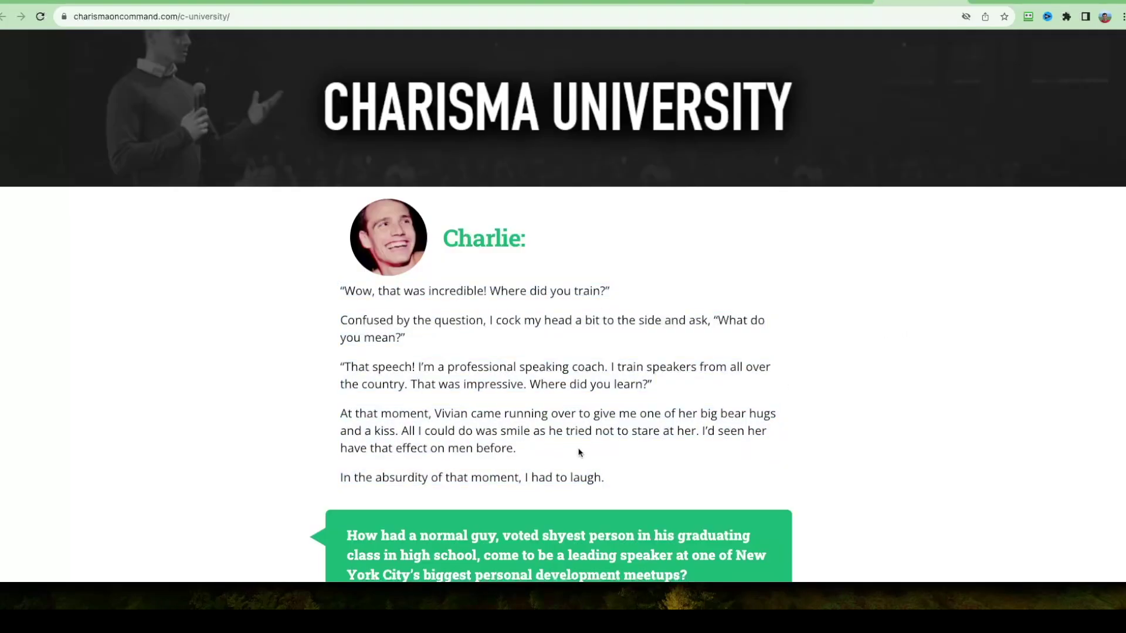
# - Replace the paragraph with the story copied from the Charisma University page, opening 'Wow, that was absolutely amazing!'
pyautogui.moveTo(610, 478); pyautogui.dragTo(350, 298)
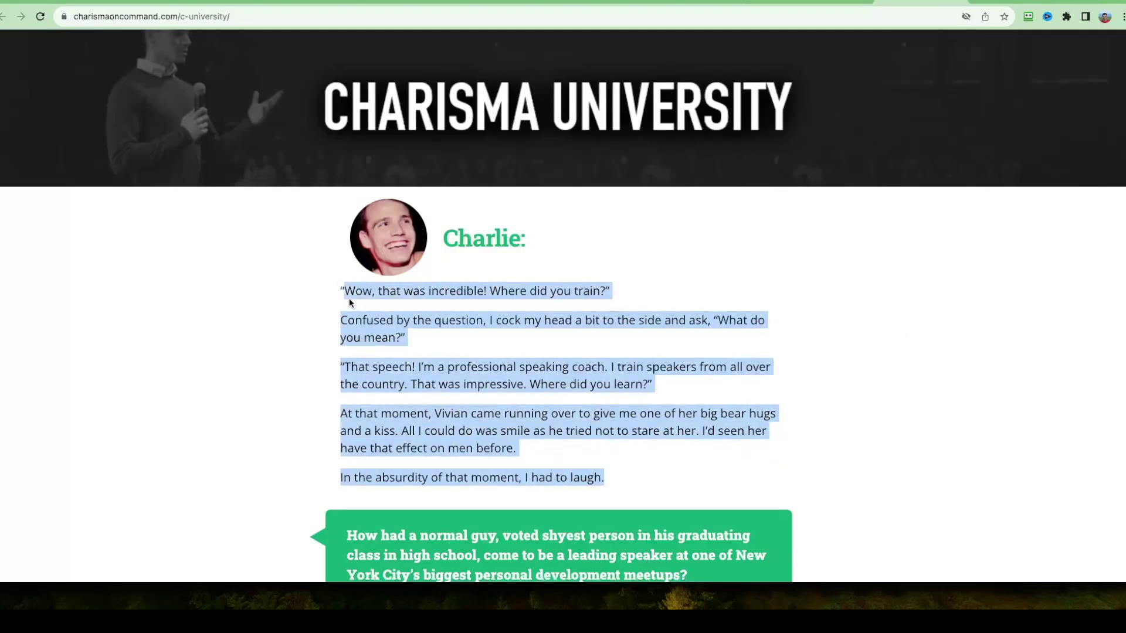
pyautogui.click(733, 0)
pyautogui.tripleClick(505, 267)
pyautogui.hotkey('ctrl', 'a')
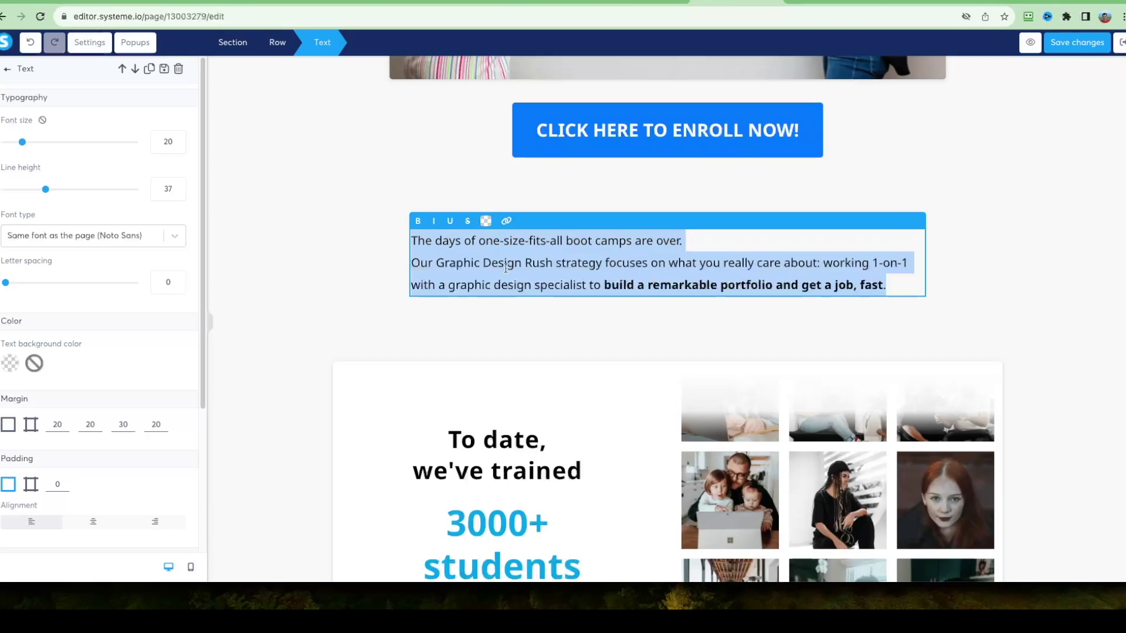
pyautogui.write('"Wow, that was absolutely amazing! I have to know, where did you hone those incredible skills?" I tilt my head in confusion and respond, "What do you mean?" The person then explains, "Your speech! I\'m actually a professional speaking coach, and I work with speakers from all over the country. What you just did was truly impressive. Where did you acquire such talent?" Just then, Vivian rushes over, enveloping me in one of her signature warm bear hugs and planting a friendly kiss on my cheek. I couldn\'t help but grin, noticing how she had a knack for leaving an impression on men. In the midst of this surreal moment, I burst into laughter, finding the situation utterly amusing.')
# - Finish editing the story text, review the page, and save the changes
pyautogui.click(314, 282)
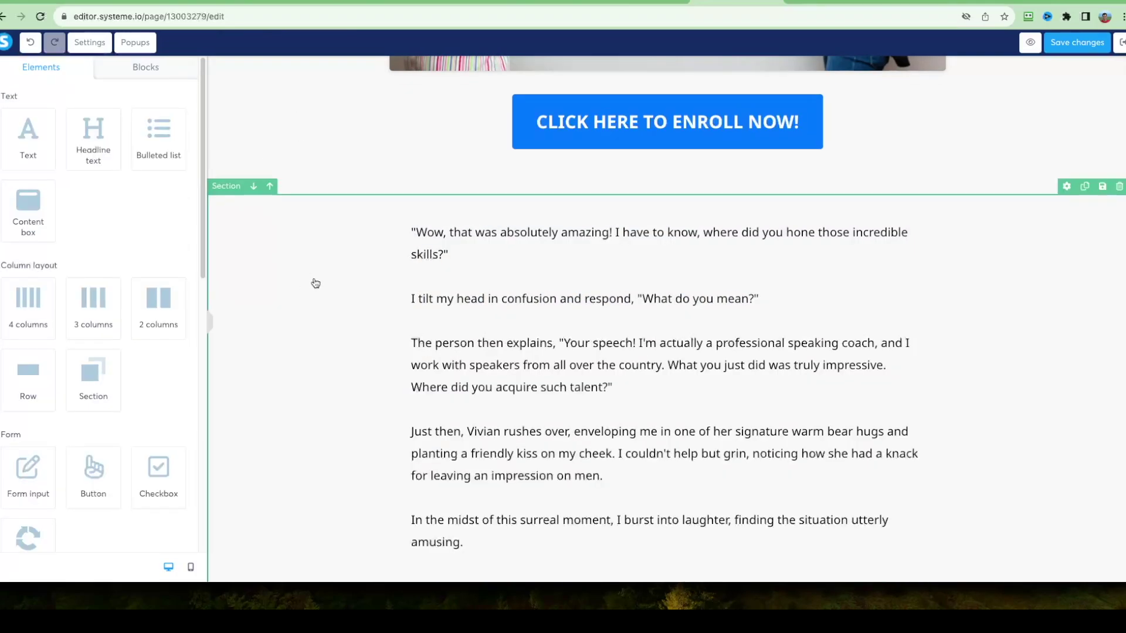
pyautogui.scroll(5, 365, 257)
pyautogui.scroll(-5, 377, 404)
pyautogui.scroll(9, 633, 380)
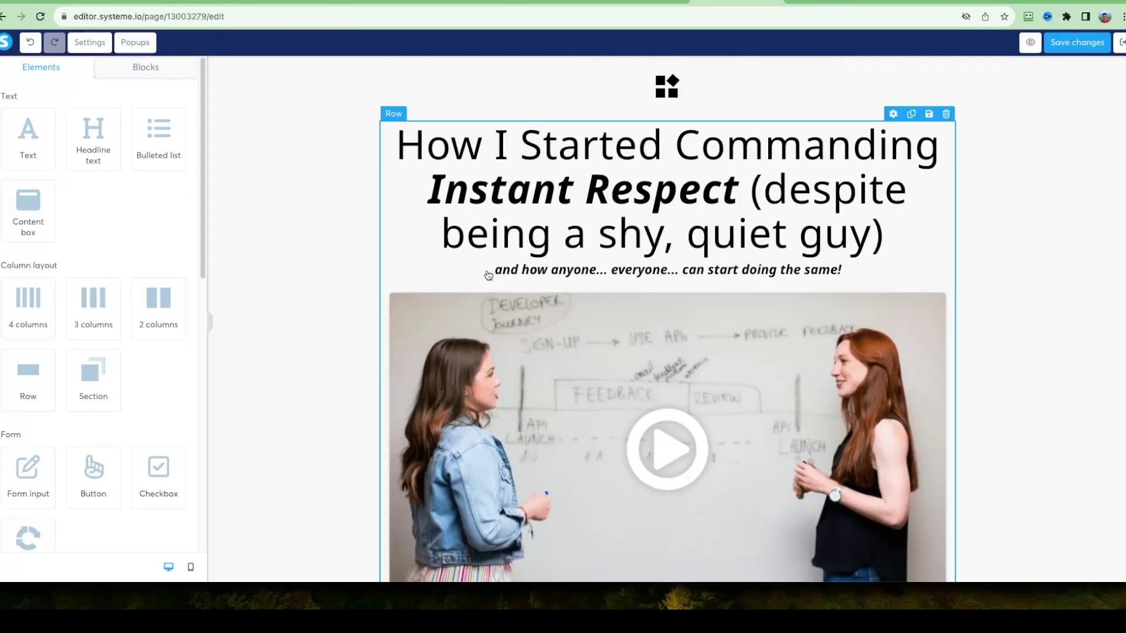
pyautogui.scroll(-11, 455, 304)
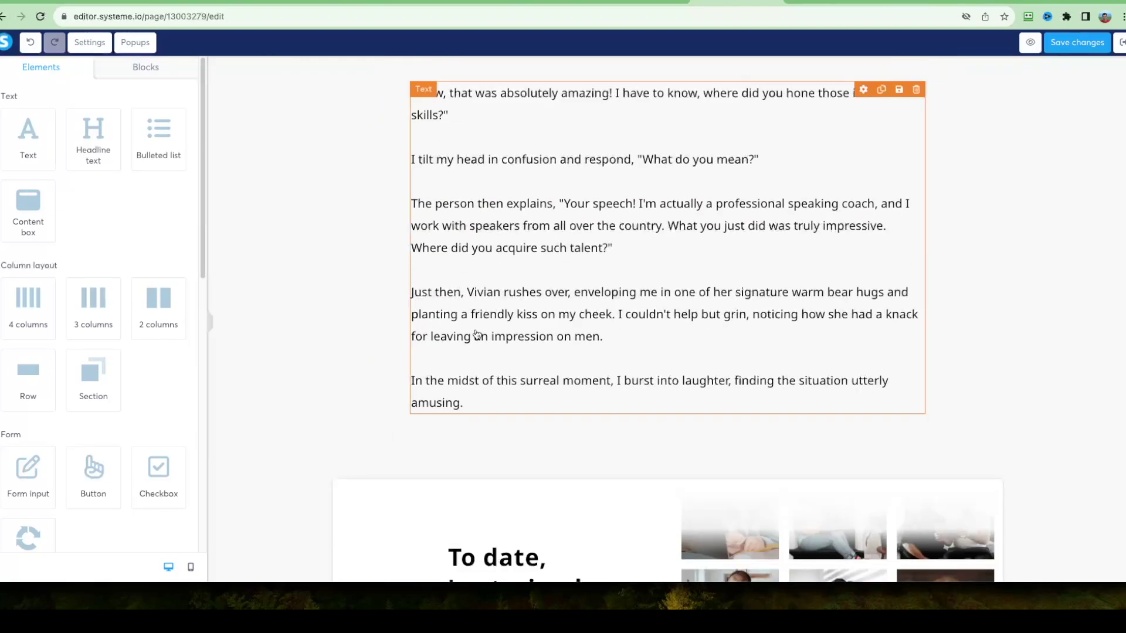
pyautogui.scroll(-15, 357, 286)
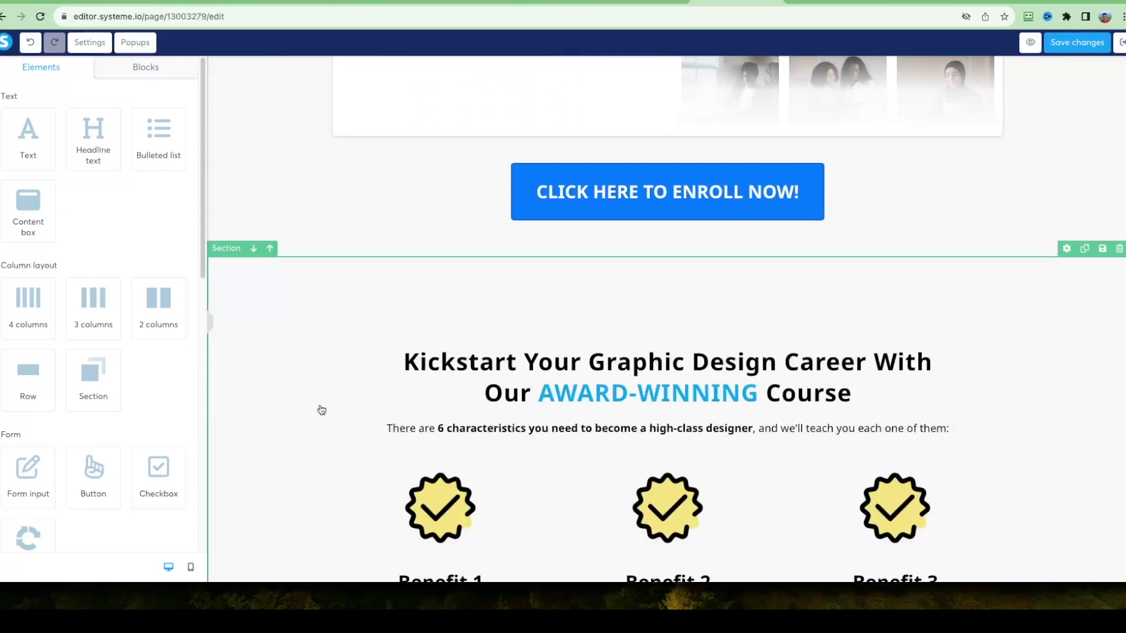
pyautogui.scroll(-20, 326, 368)
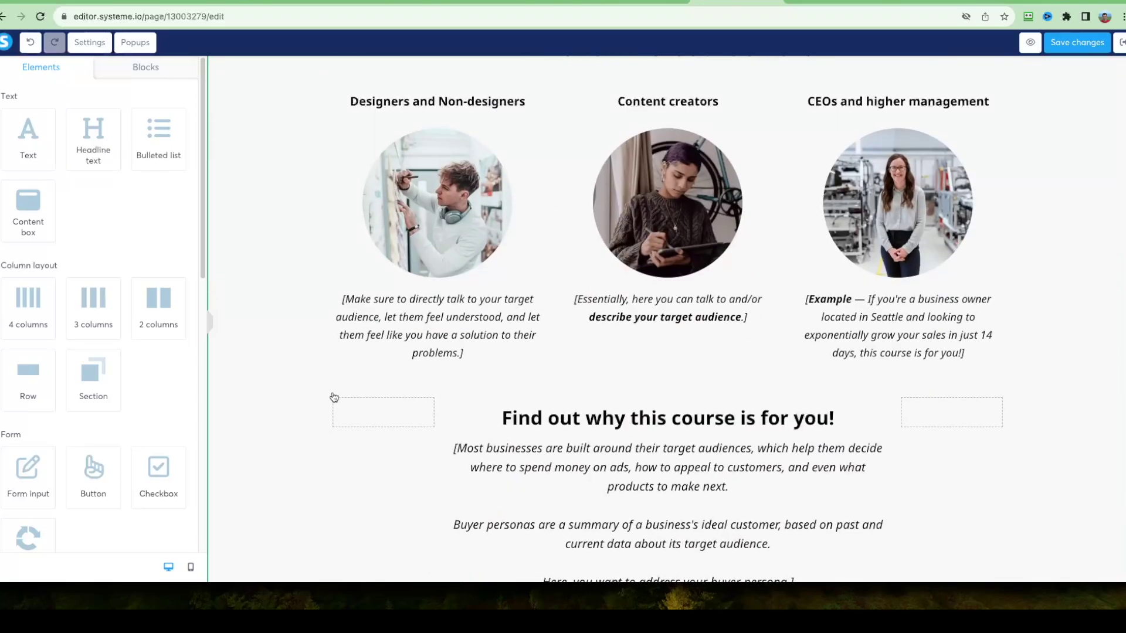
pyautogui.scroll(15, 583, 208)
pyautogui.click(1068, 42)
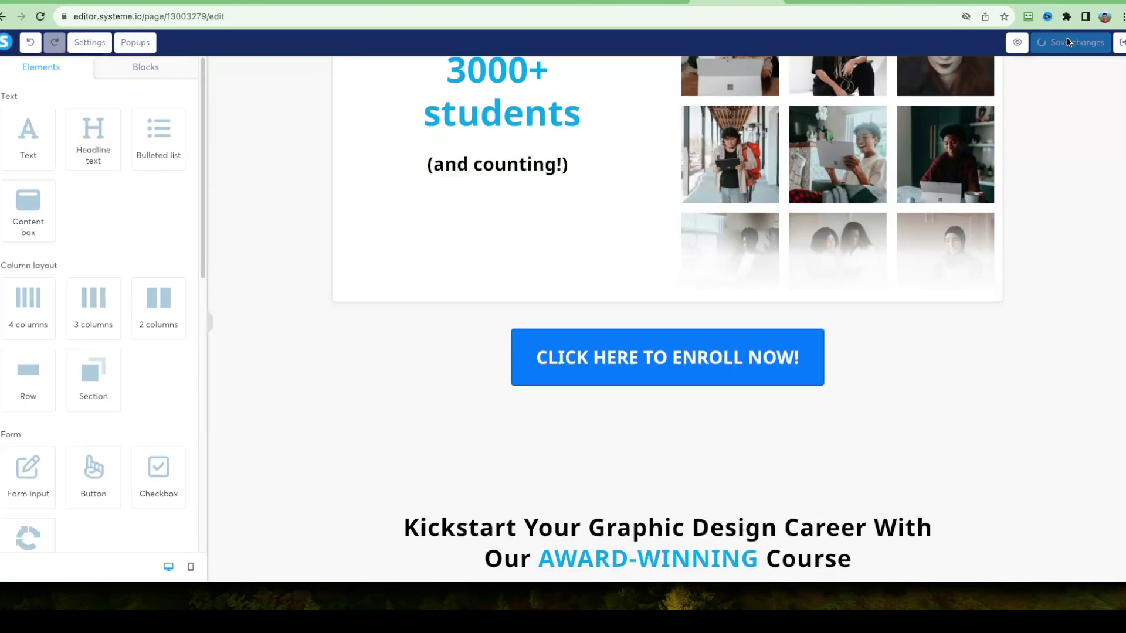
# - Preview the sales page to check the new headline and story text
pyautogui.click(1031, 44)
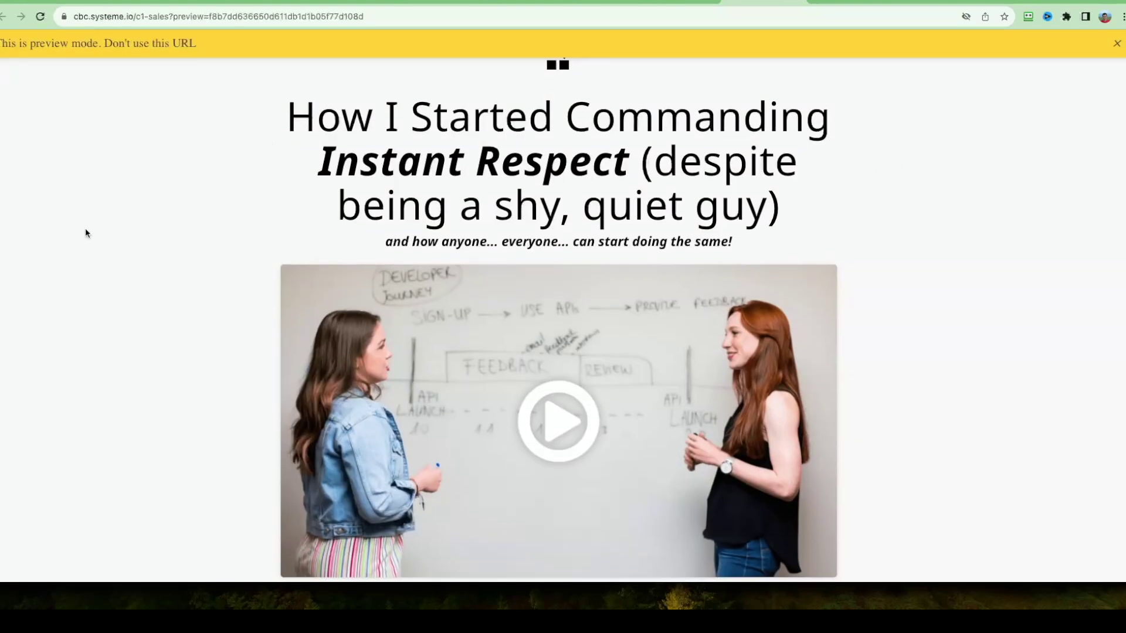
pyautogui.scroll(-8, 143, 223)
pyautogui.scroll(-2, 147, 245)
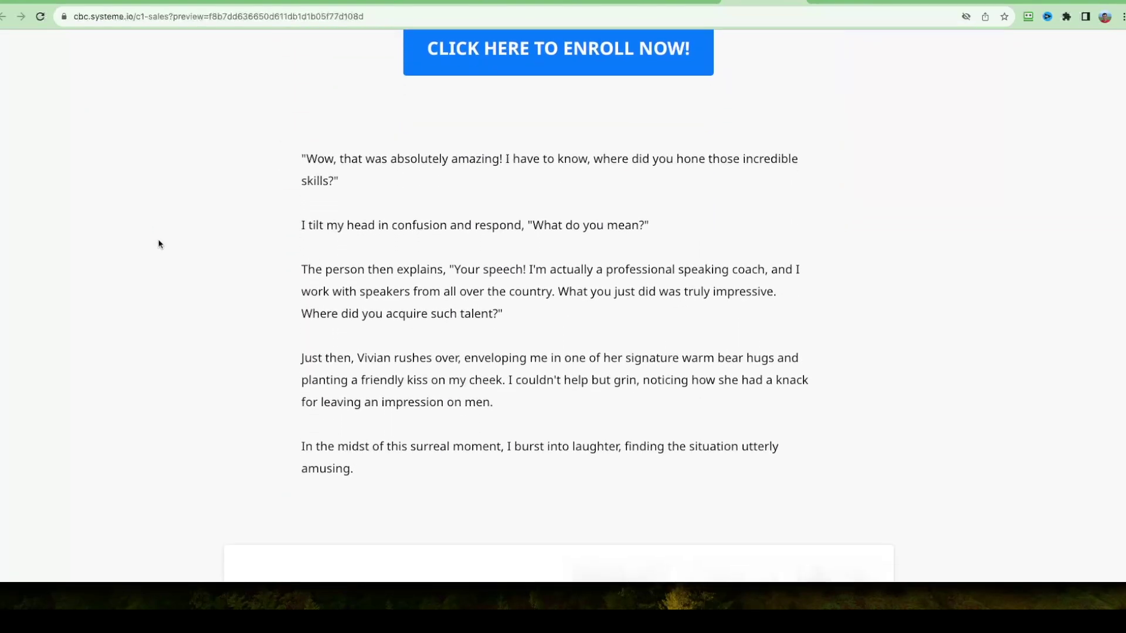
pyautogui.scroll(10, 176, 264)
pyautogui.moveTo(267, 125); pyautogui.dragTo(722, 163)
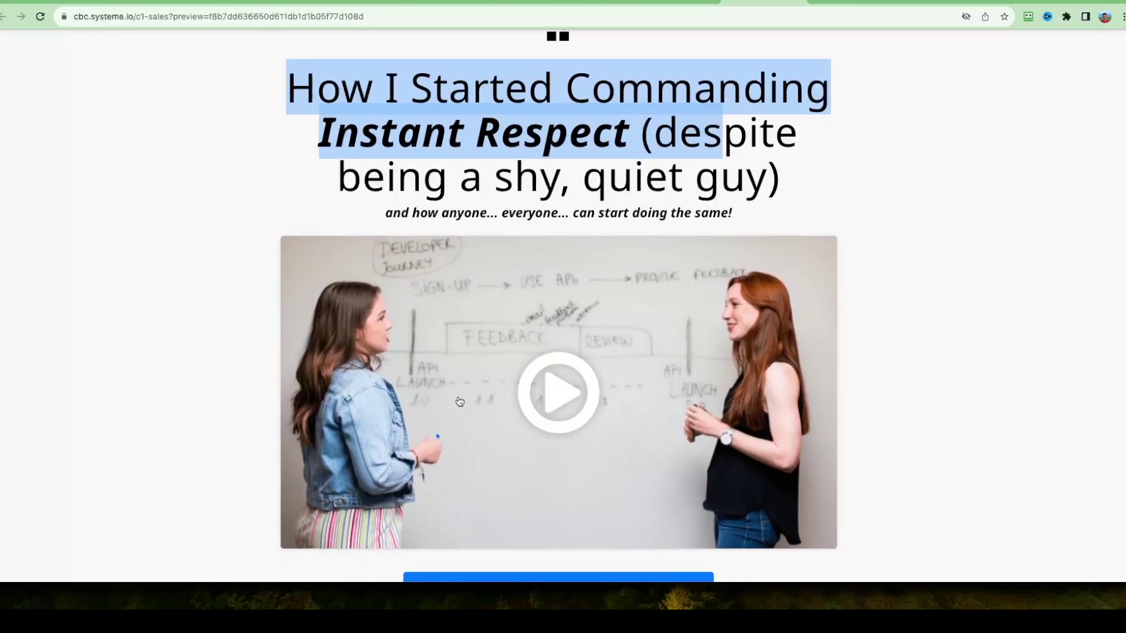
pyautogui.scroll(-2, 509, 392)
pyautogui.scroll(-1, 510, 415)
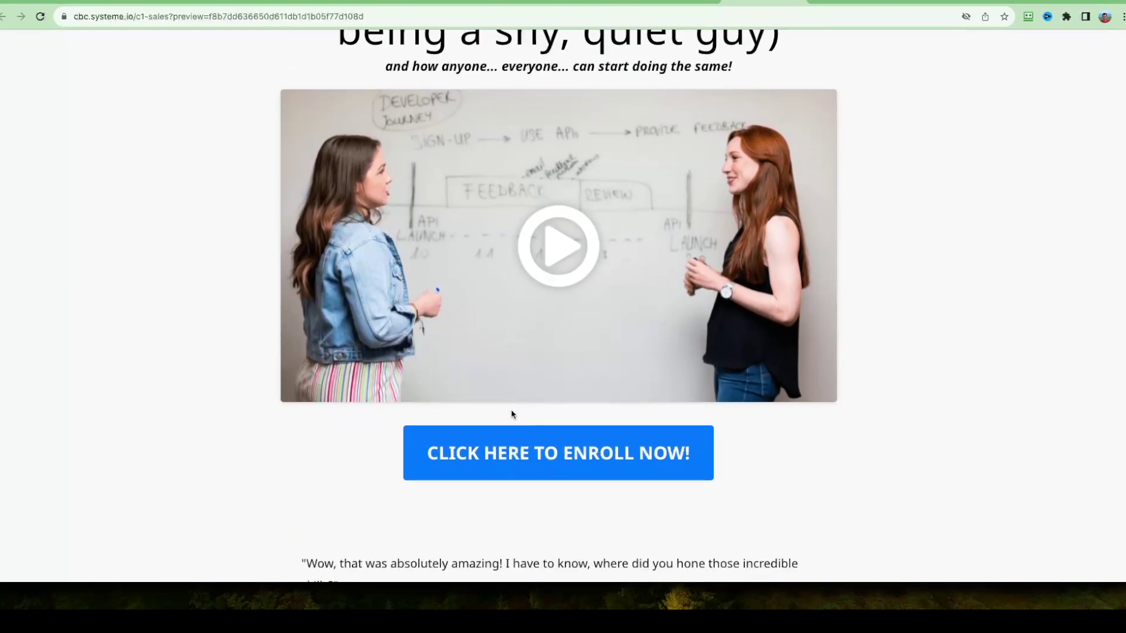
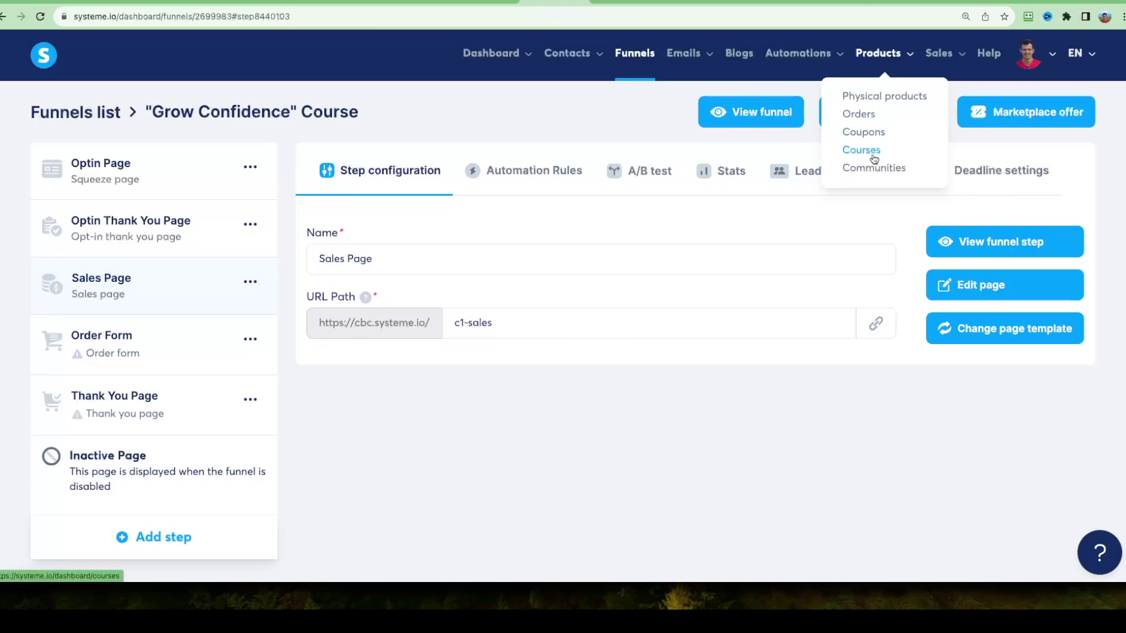
# - Open the Courses list and highlight the Free plan's $0/month price on the pricing page
pyautogui.click(862, 150)
pyautogui.rightClick(397, 218)
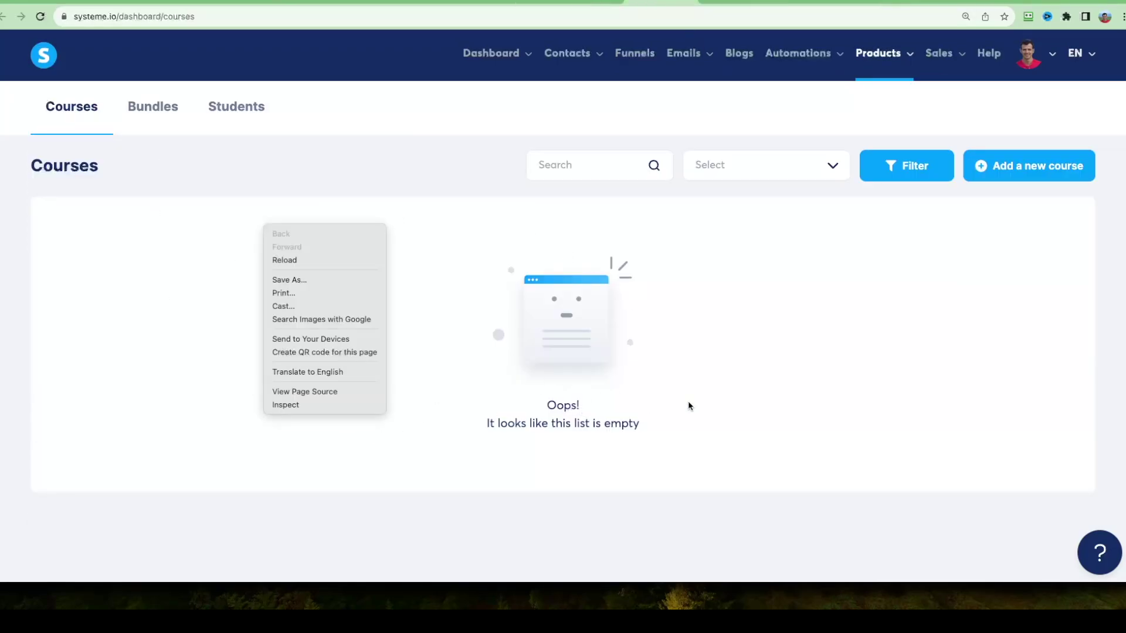
pyautogui.press('Escape')
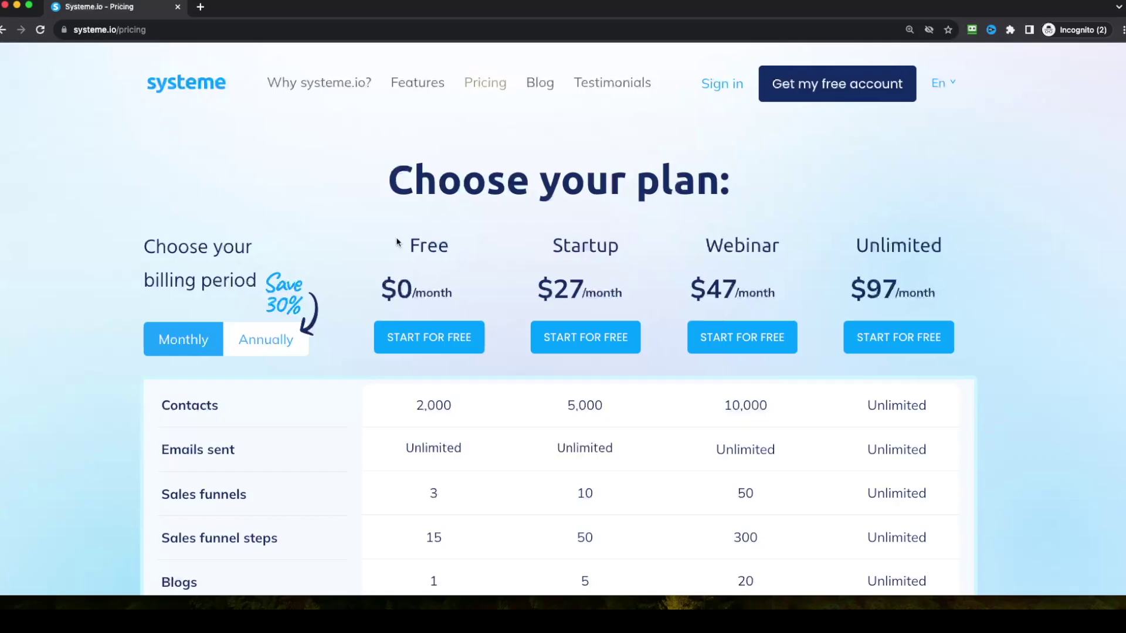
pyautogui.moveTo(398, 243); pyautogui.dragTo(465, 299)
pyautogui.click(465, 299)
# - Highlight the pricing table's Courses row showing the Free plan's limit of 1 course
pyautogui.scroll(-5, 76, 349)
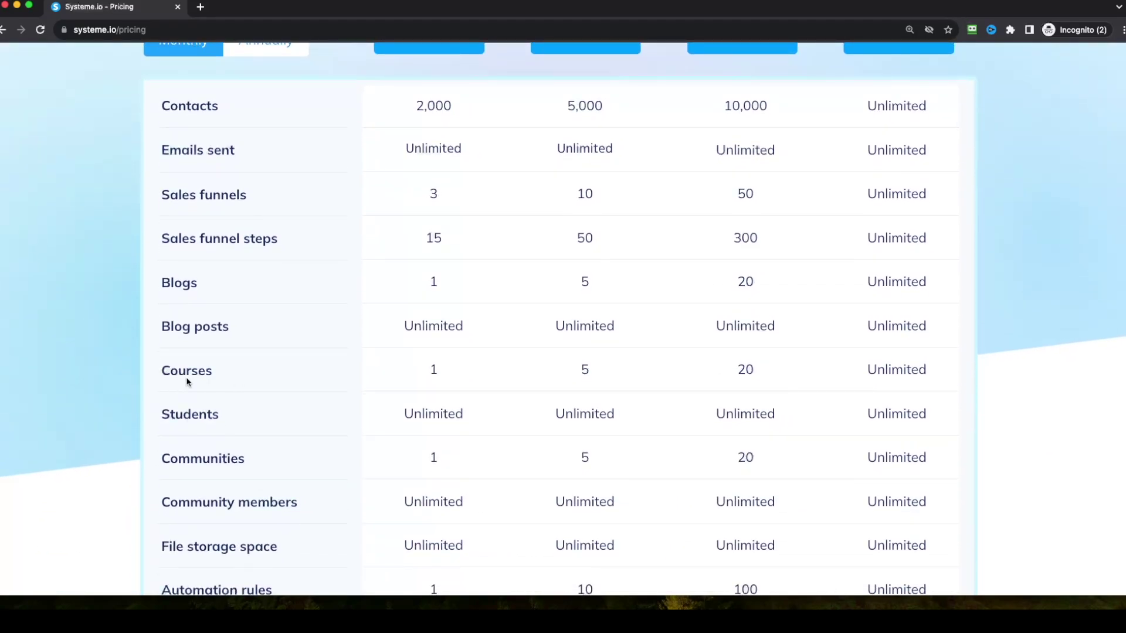
pyautogui.doubleClick(176, 376)
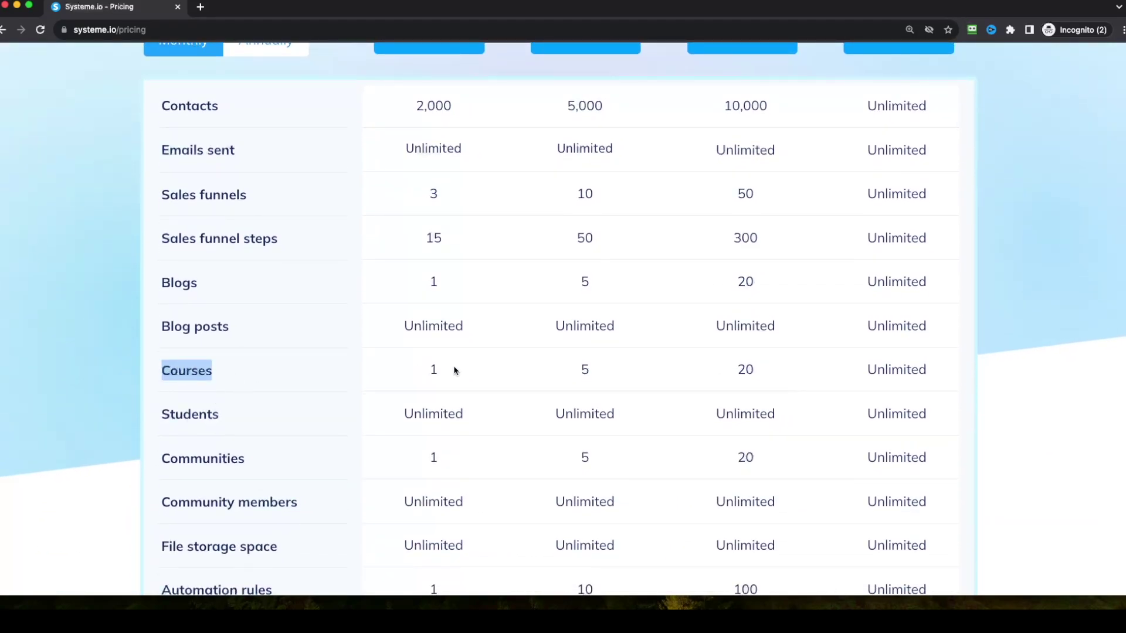
pyautogui.moveTo(455, 369); pyautogui.dragTo(417, 372)
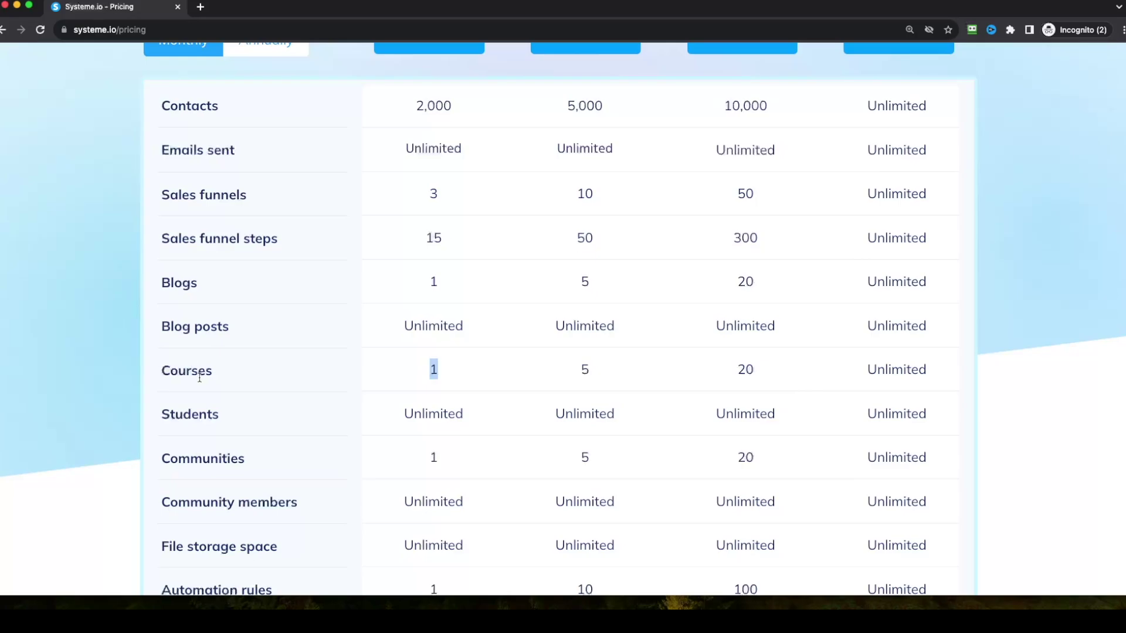
pyautogui.scroll(5, 352, 191)
pyautogui.moveTo(409, 245); pyautogui.dragTo(465, 309)
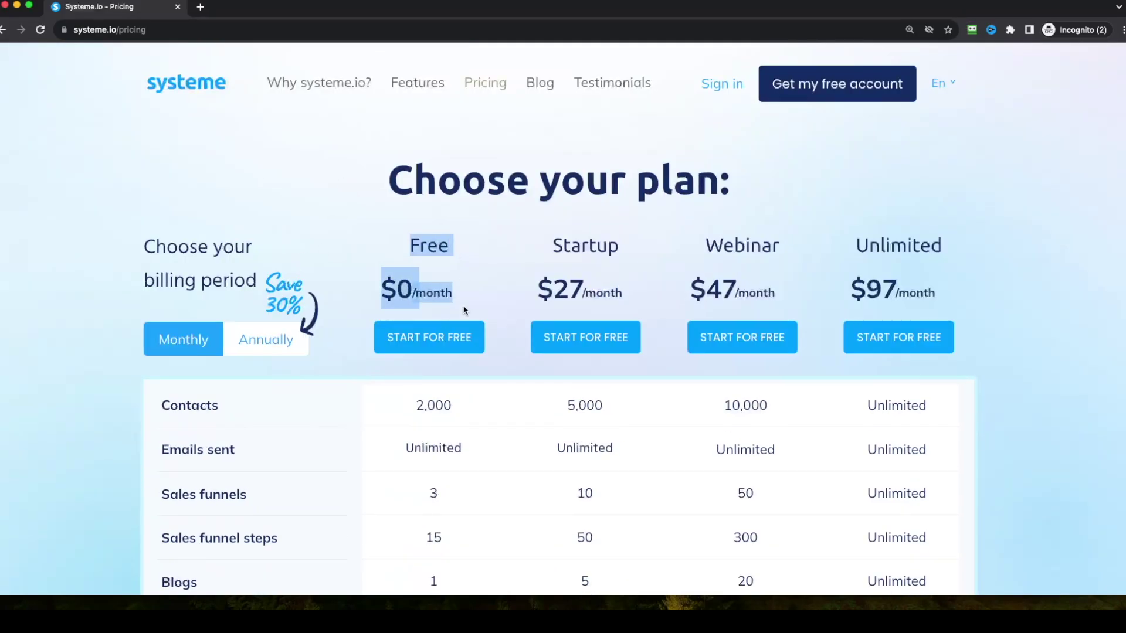
pyautogui.scroll(-6, 455, 334)
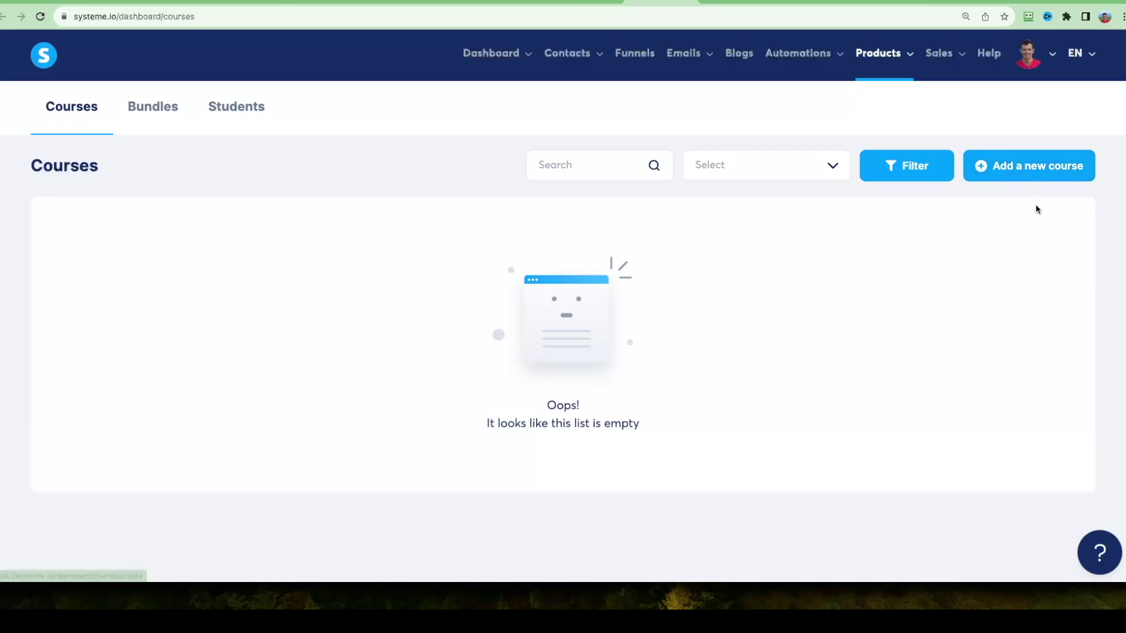
# - Start a new course and scroll through its creation form and sales page details
pyautogui.click(1035, 169)
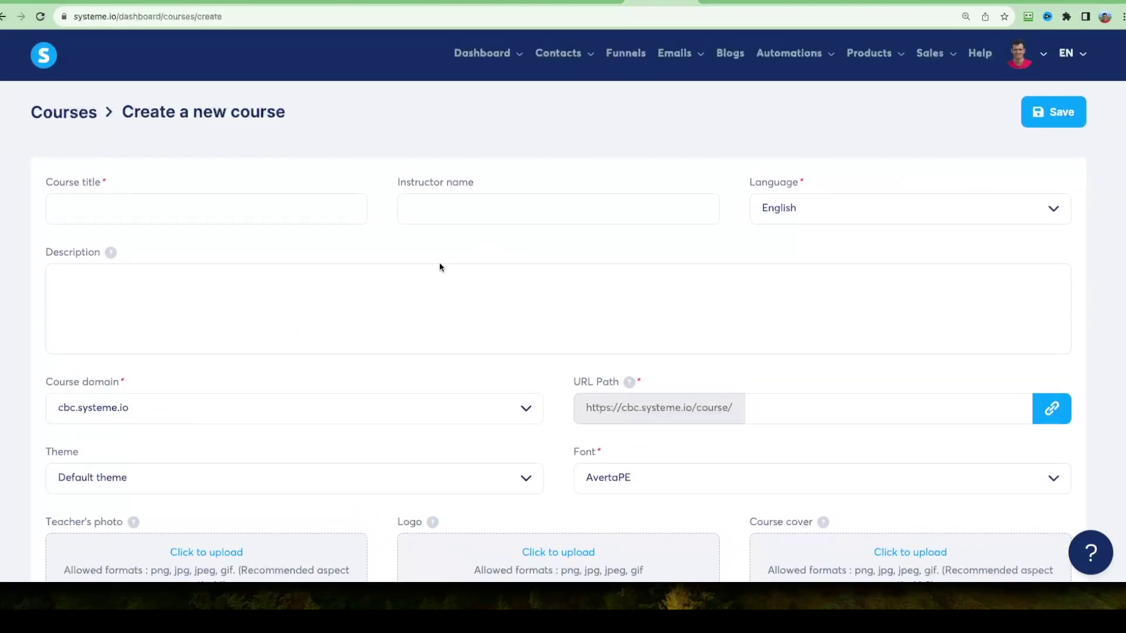
pyautogui.scroll(-2, 440, 267)
pyautogui.scroll(-4, 352, 364)
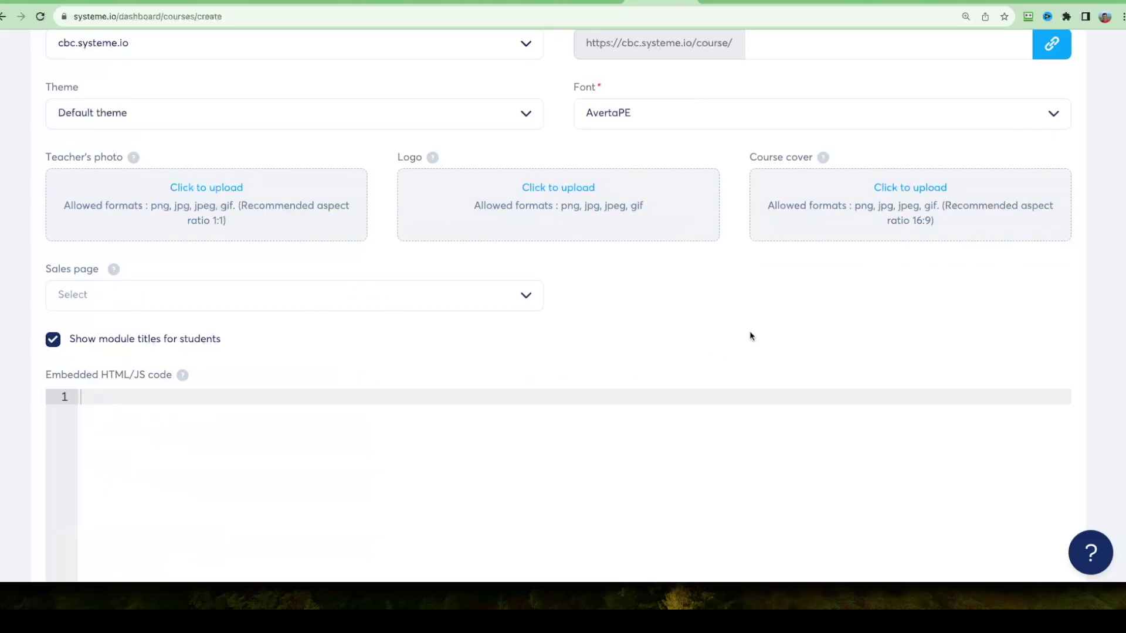
pyautogui.scroll(6, 703, 340)
pyautogui.scroll(-2, 24, 220)
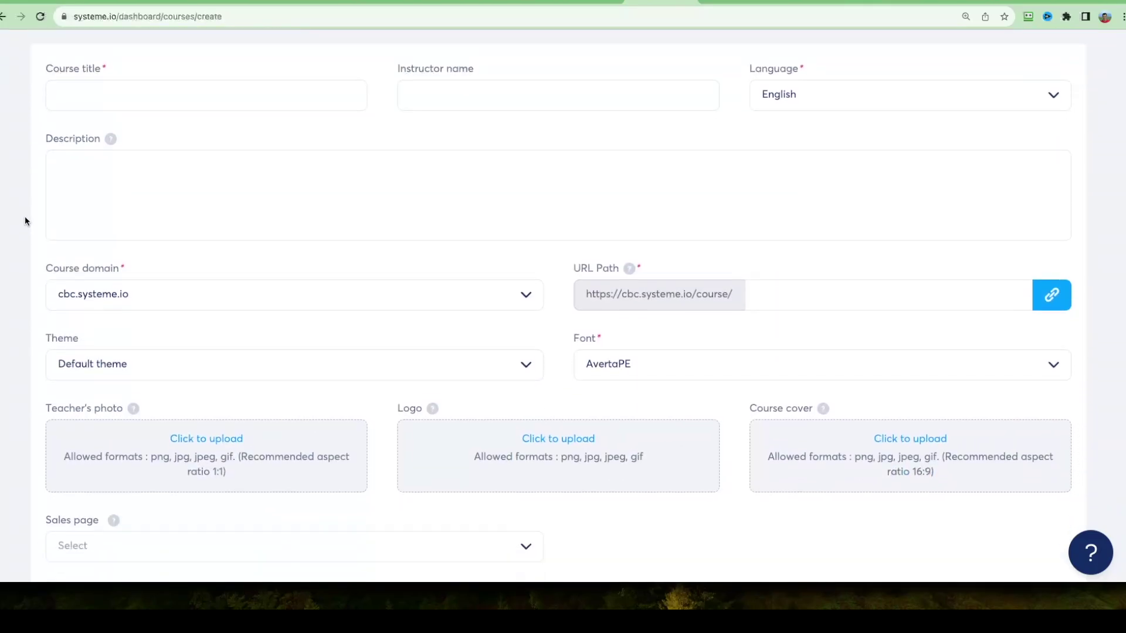
pyautogui.scroll(-2, 27, 240)
pyautogui.scroll(-4, 32, 336)
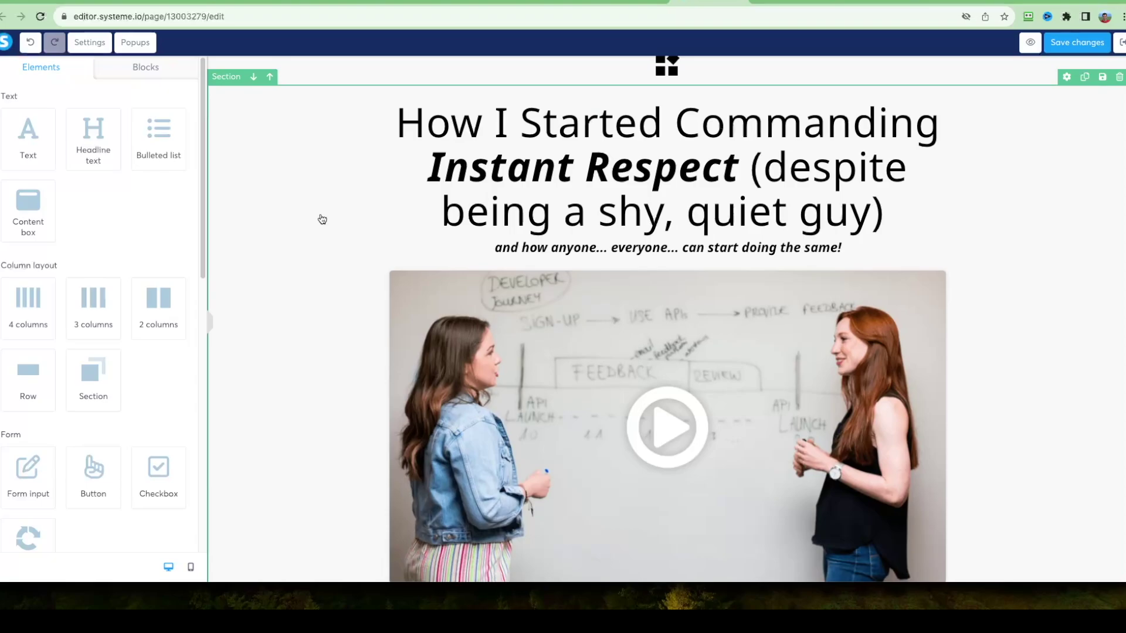
pyautogui.scroll(-9, 317, 219)
pyautogui.scroll(2, 364, 223)
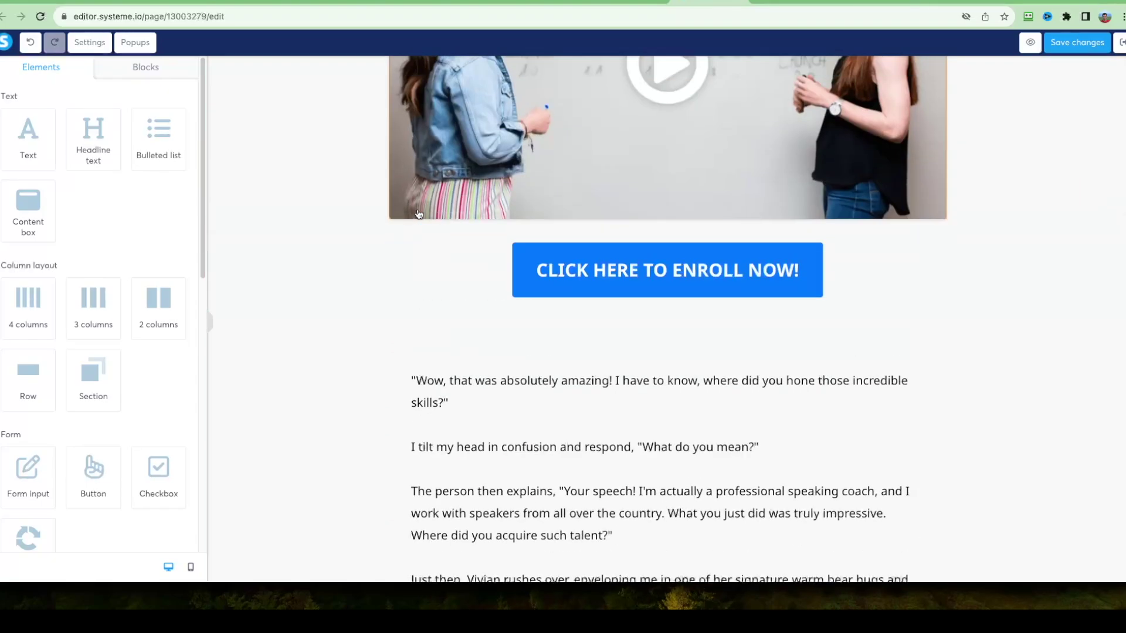
pyautogui.scroll(1, 469, 247)
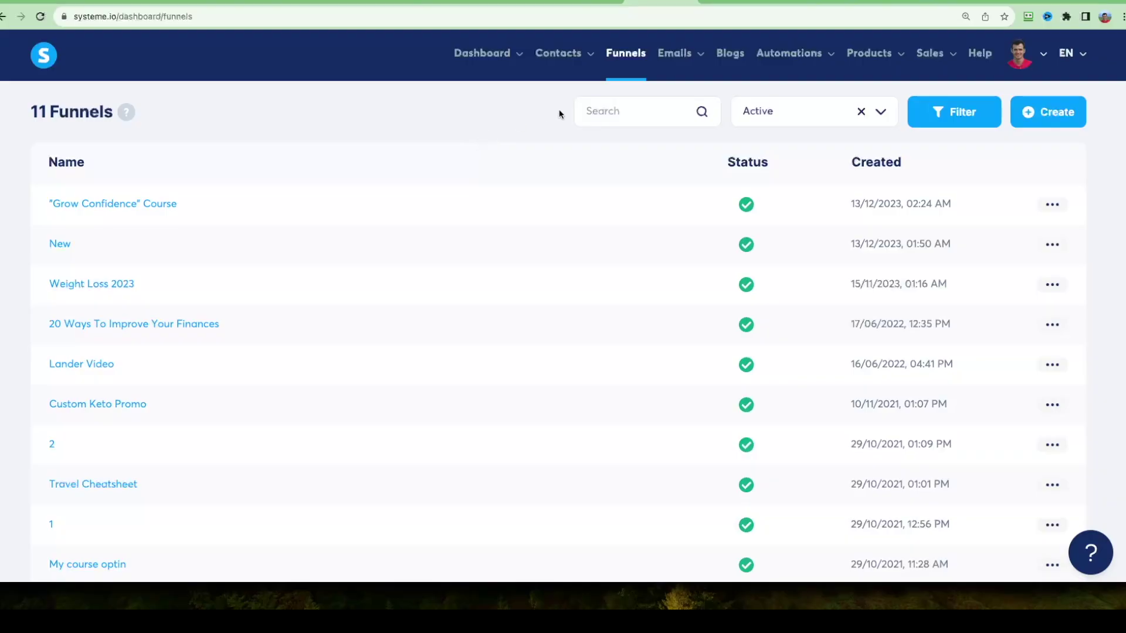
pyautogui.moveTo(679, 62)
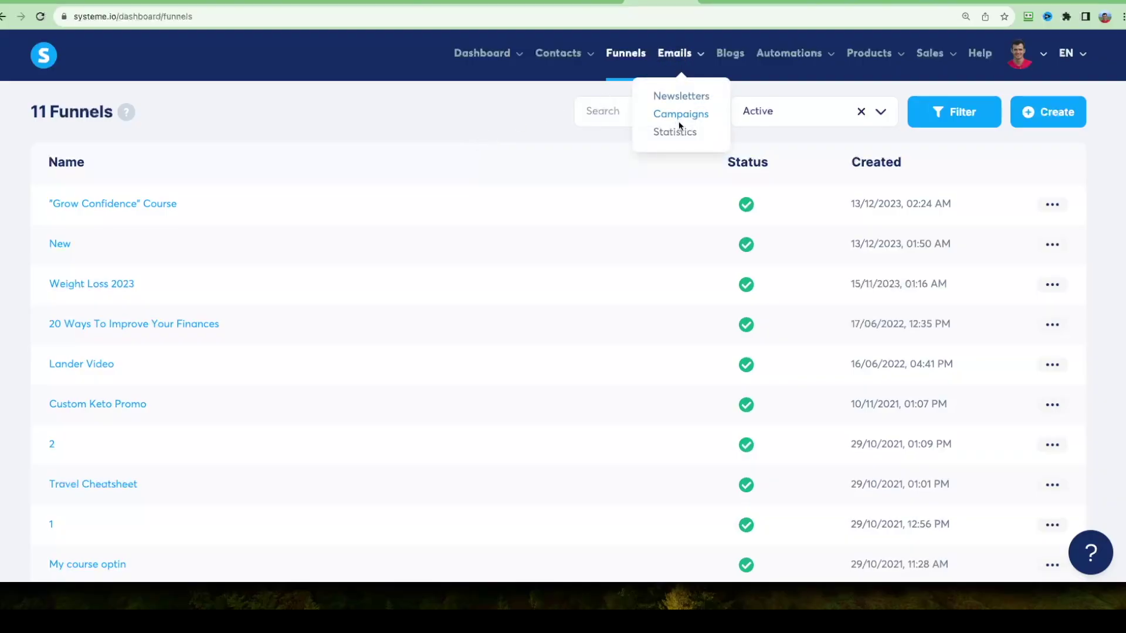
# - Create the email campaign 'Grow Your Confidence' and open it
pyautogui.click(701, 119)
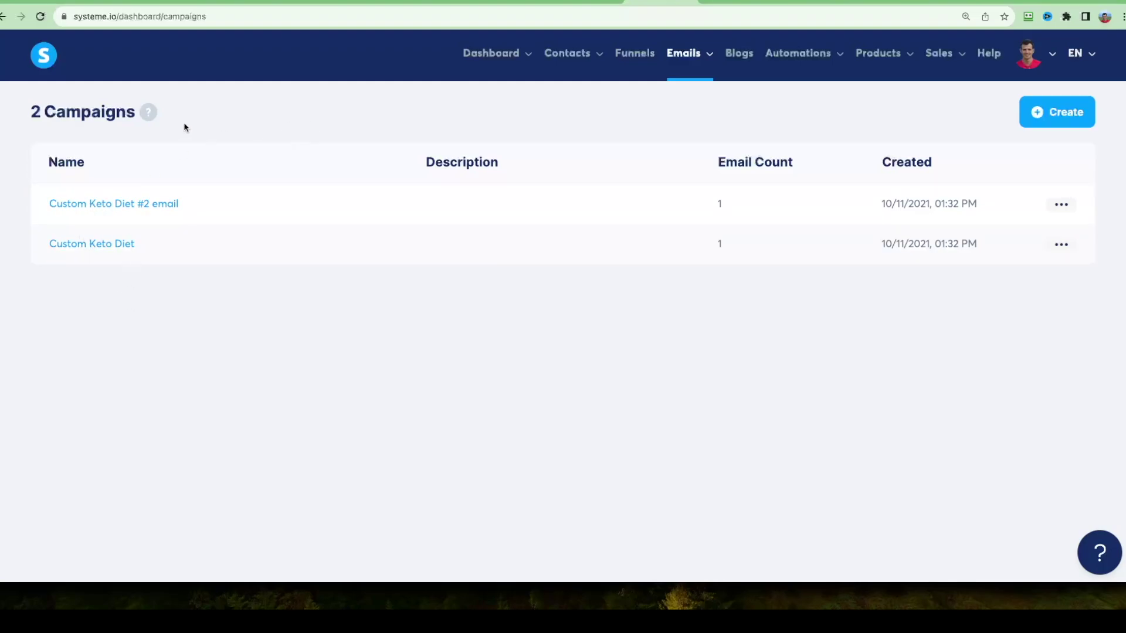
pyautogui.click(1064, 112)
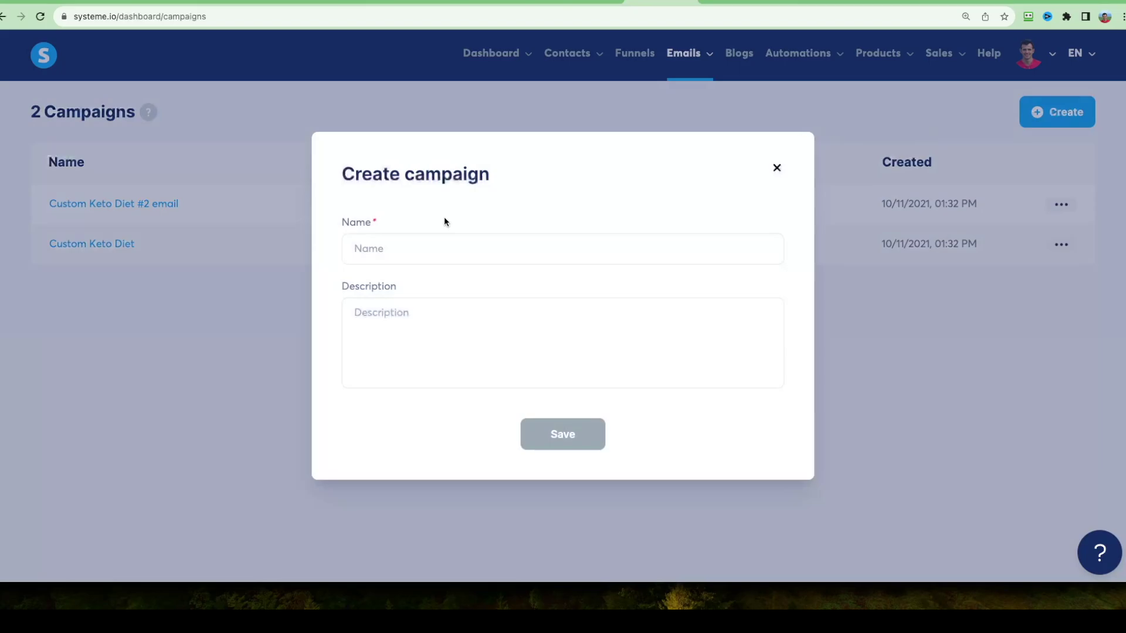
pyautogui.click(483, 242)
pyautogui.write('Grow Your Confidence')
pyautogui.hotkey('ctrl', 'a')
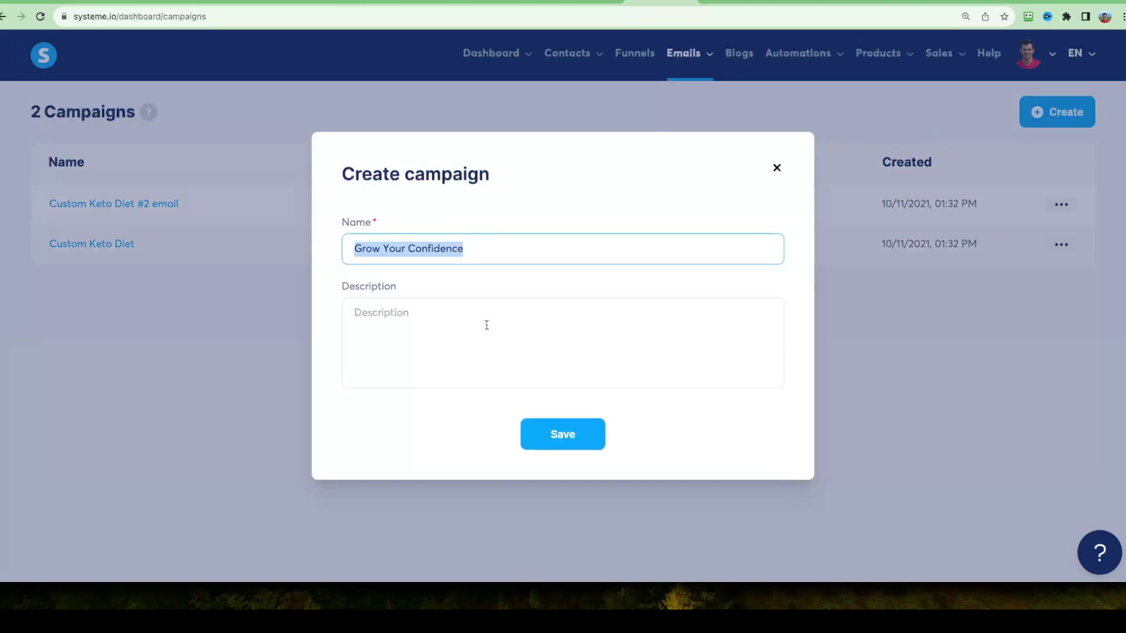
pyautogui.click(584, 436)
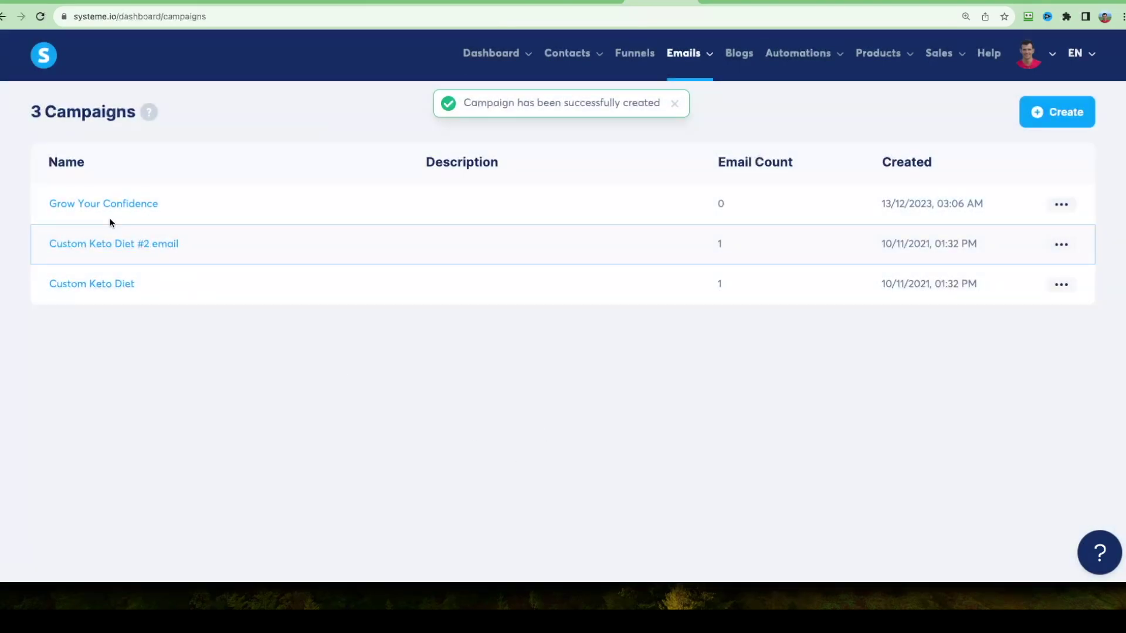
pyautogui.click(101, 206)
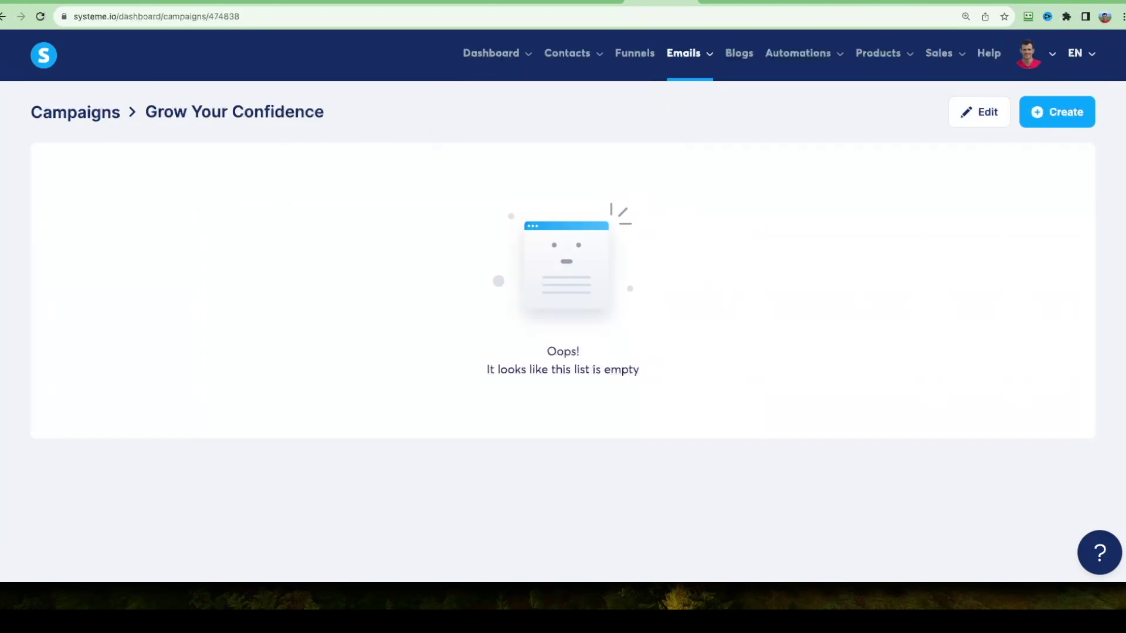
# - Add a campaign email with the subject 'Thanks! Here is Your Report!'
pyautogui.click(1059, 113)
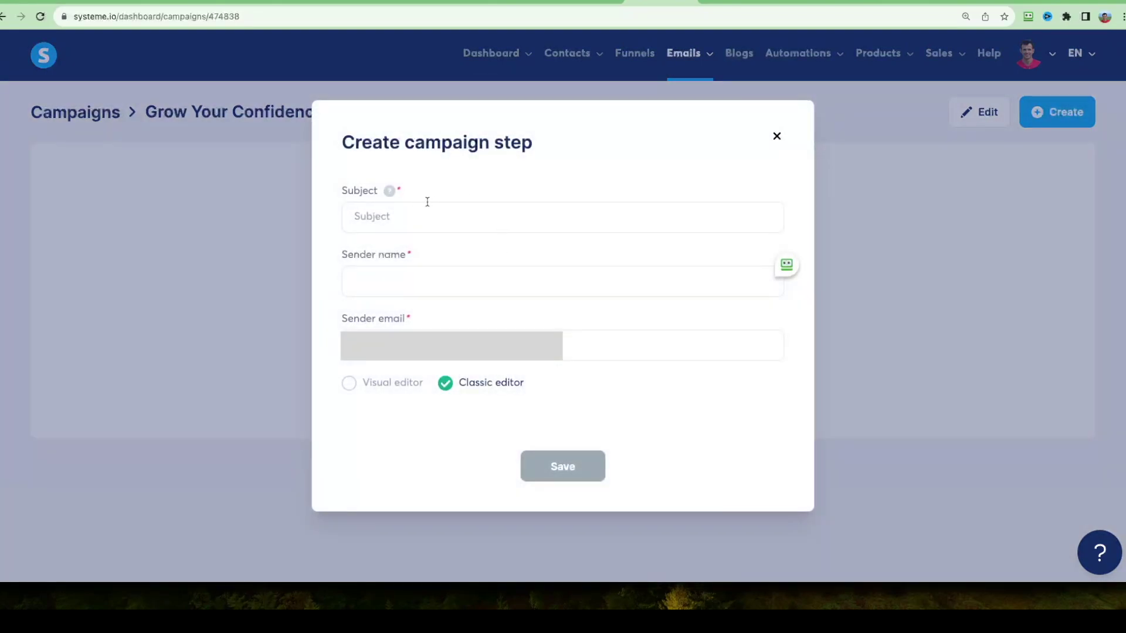
pyautogui.click(525, 218)
pyautogui.write('Thanks! Here is Your Report!')
pyautogui.moveTo(525, 217); pyautogui.dragTo(318, 218)
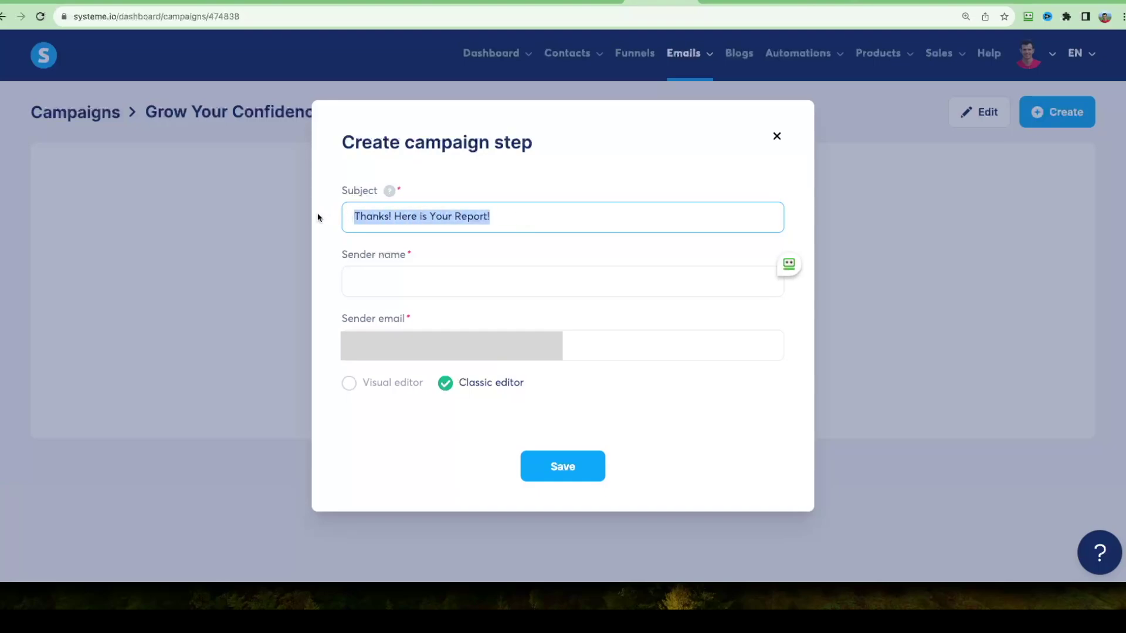
pyautogui.doubleClick(360, 217)
pyautogui.click(359, 218)
pyautogui.click(518, 219)
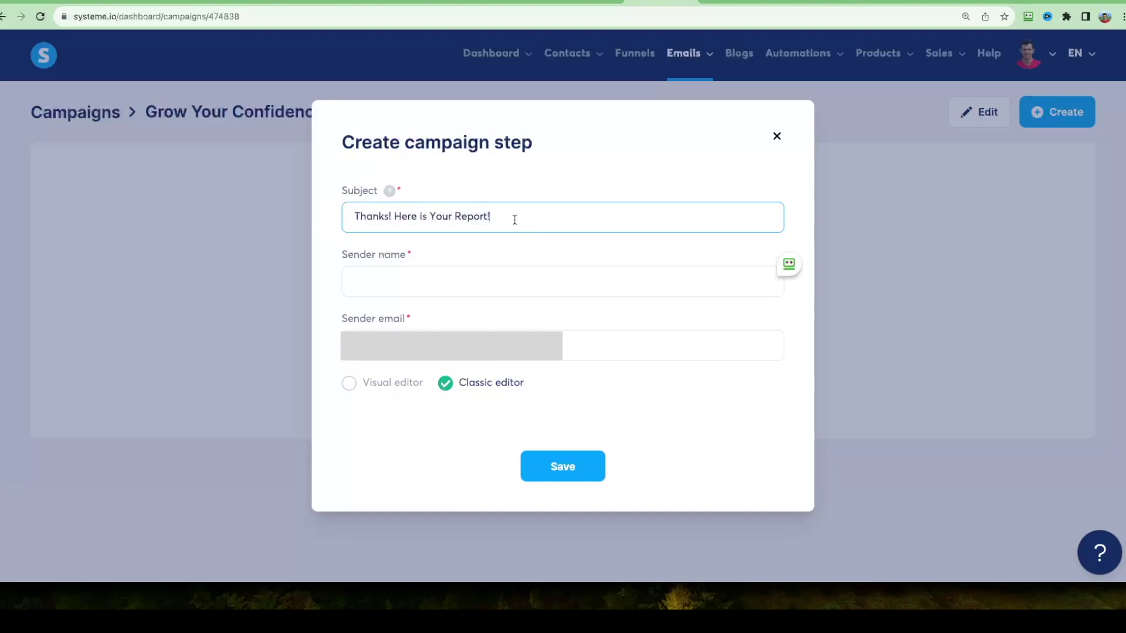
pyautogui.moveTo(515, 219); pyautogui.dragTo(430, 221)
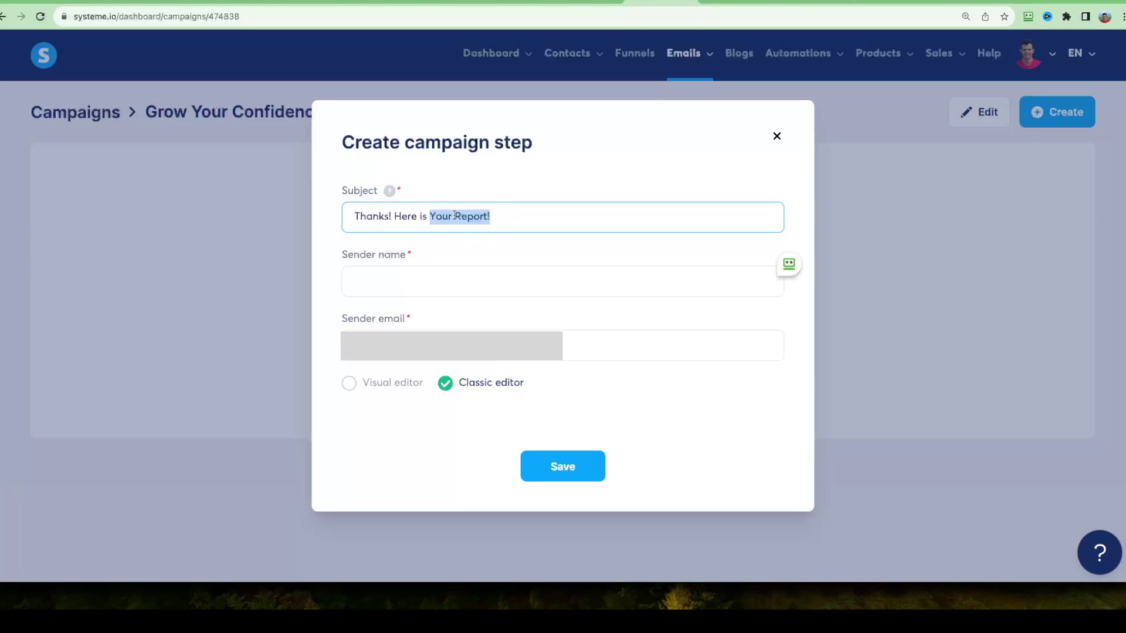
pyautogui.click(522, 220)
# - Enter the sender's name and sender email, then save the email
pyautogui.click(421, 276)
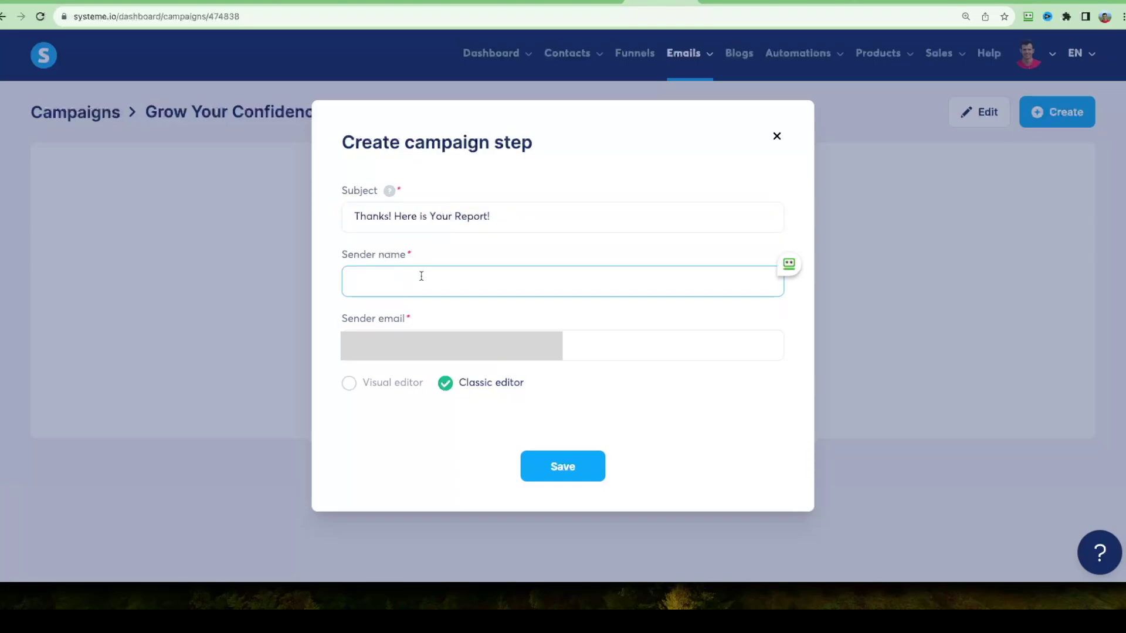
pyautogui.write('Greg Kay')
pyautogui.press('Tab')
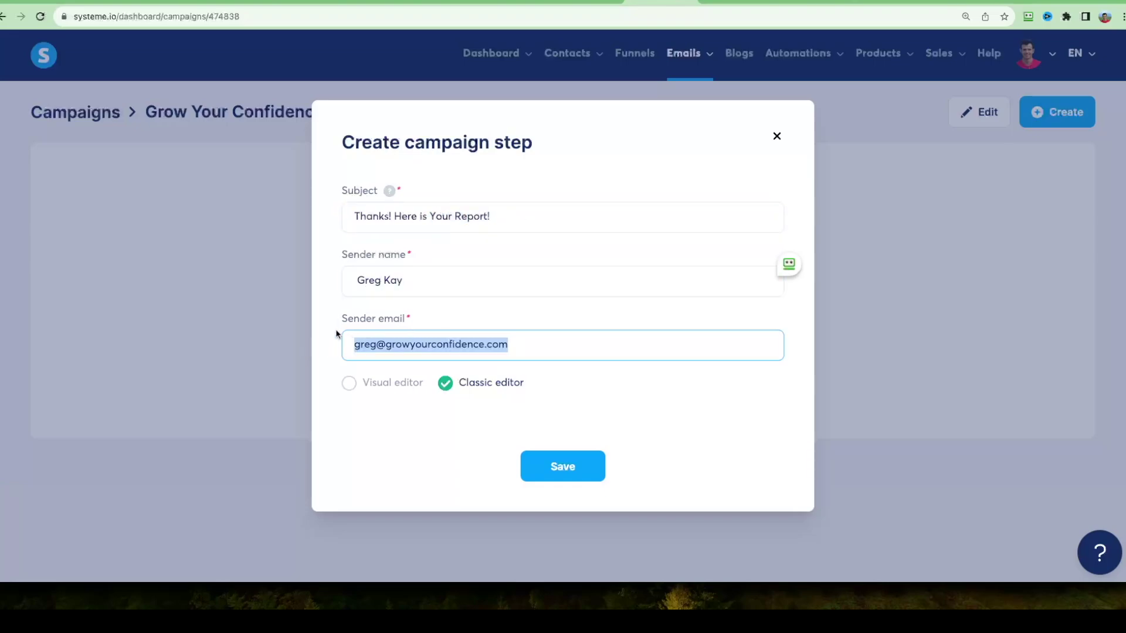
pyautogui.click(580, 354)
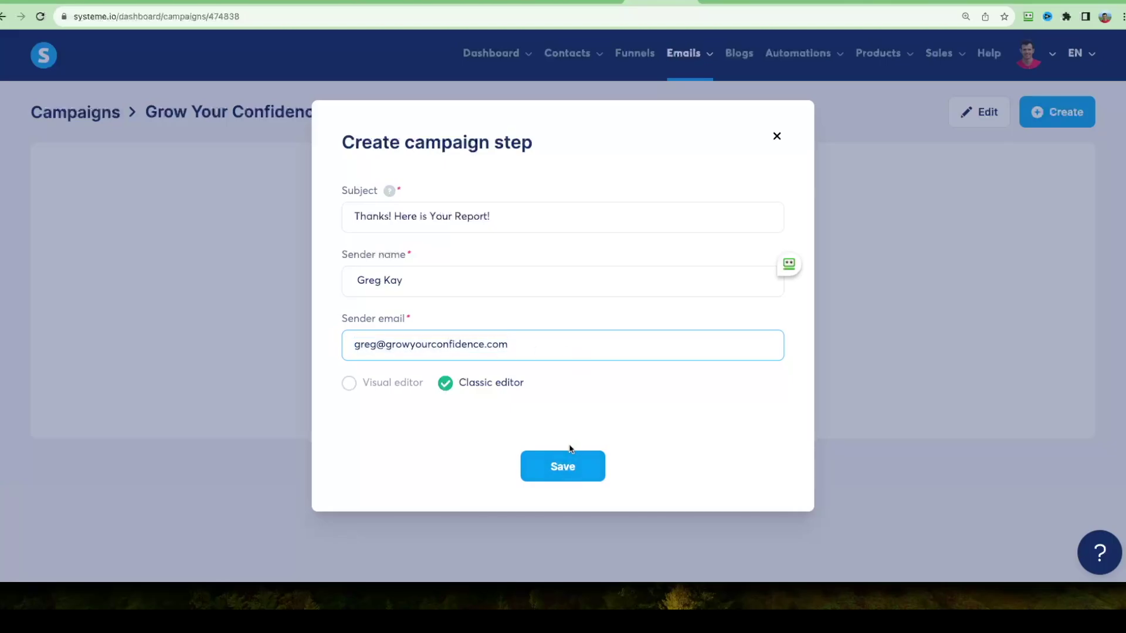
pyautogui.click(572, 461)
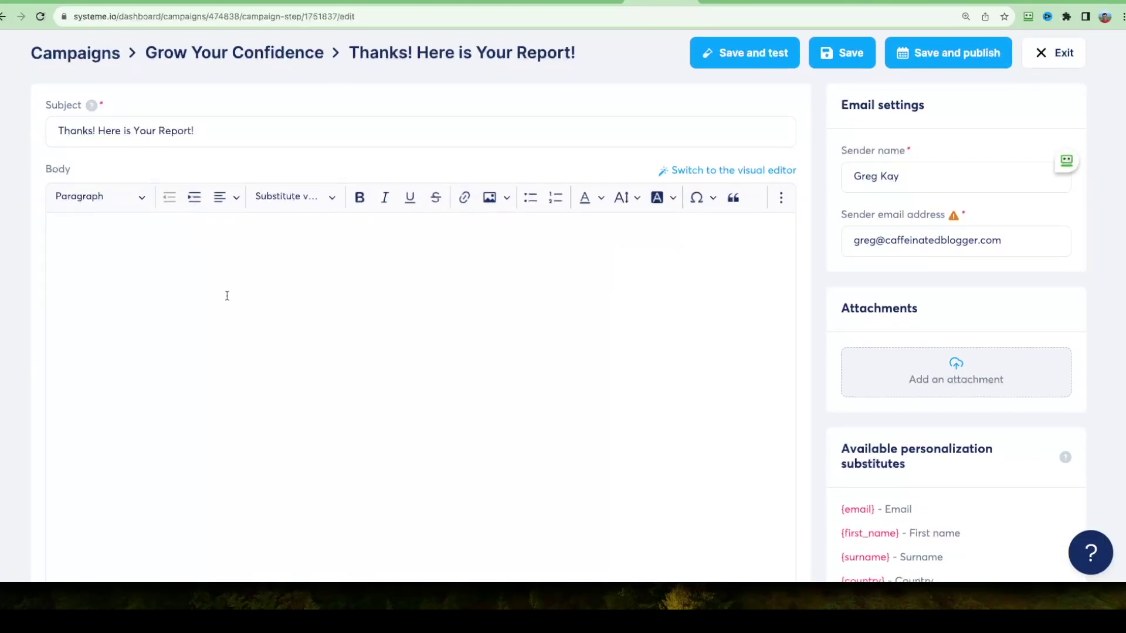
# - Paste the welcome message into the email body and select 'download it here'
pyautogui.click(180, 303)
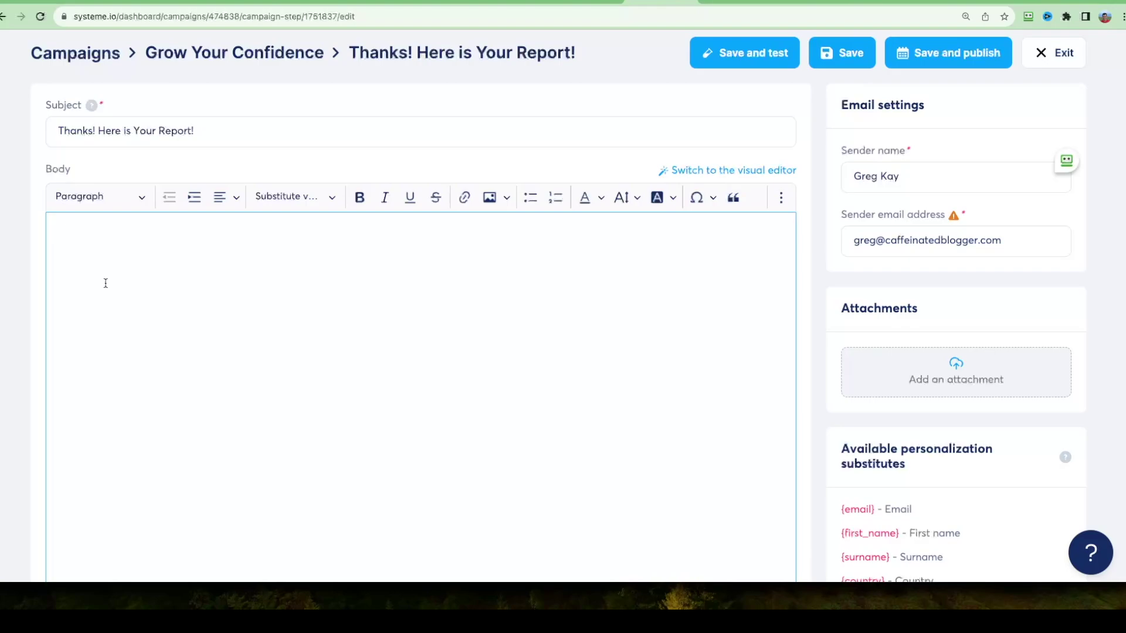
pyautogui.write("Thanks, and welcome aboard! I'm so excited that you've decided to get my report. You can download it here Kind regards Greg")
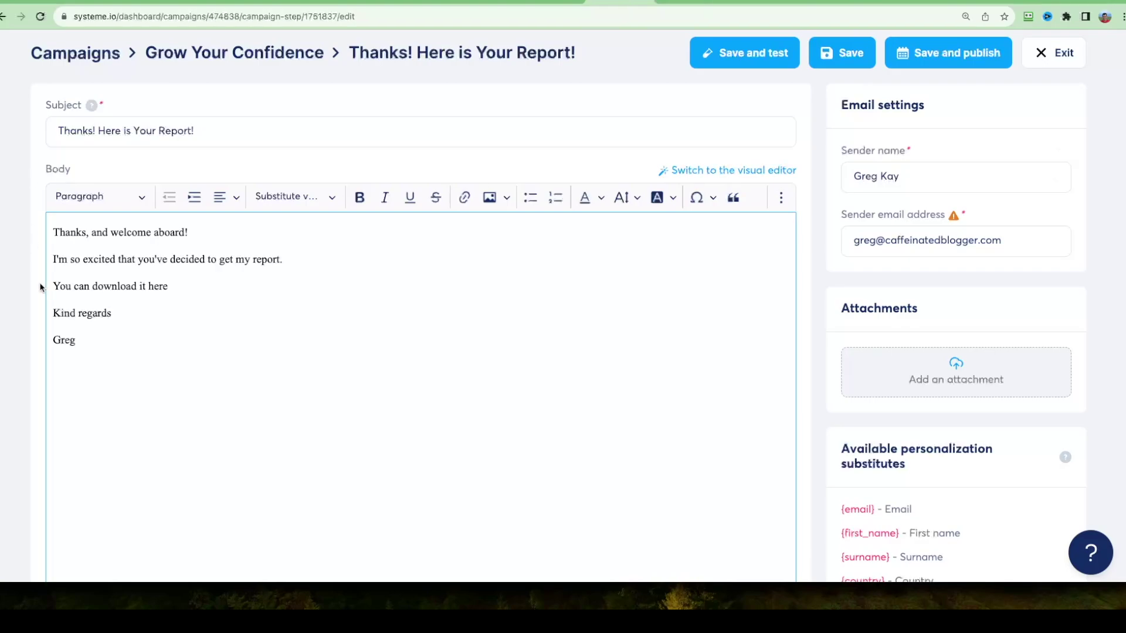
pyautogui.doubleClick(111, 288)
pyautogui.moveTo(112, 287); pyautogui.dragTo(153, 288)
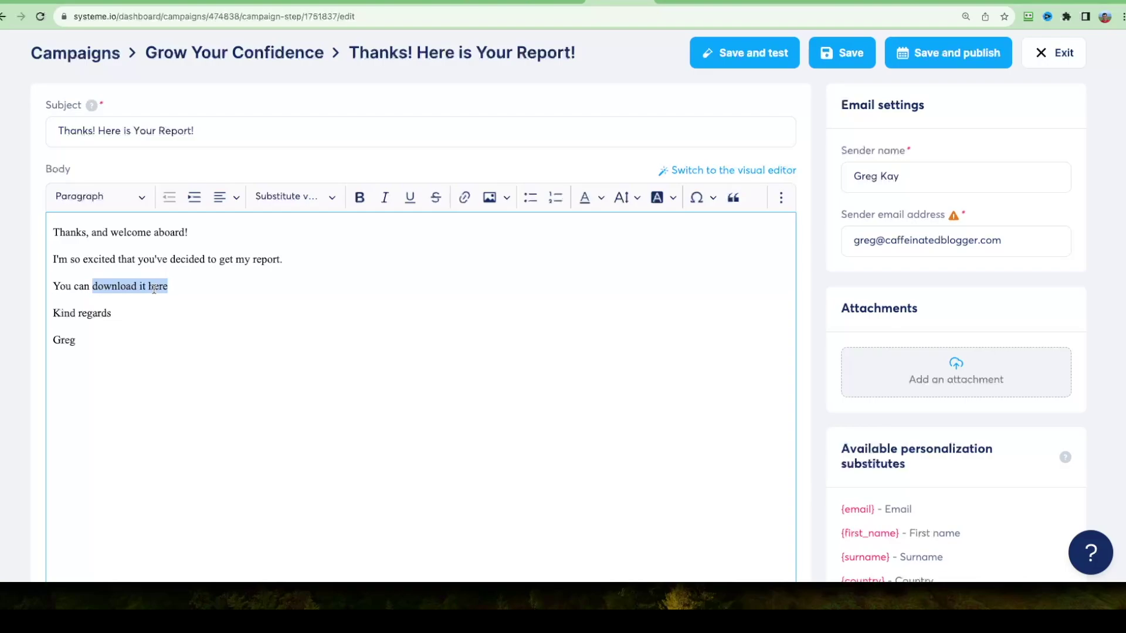
# - Link 'download it here' to the report's shared Google Docs URL and save the email
pyautogui.click(464, 197)
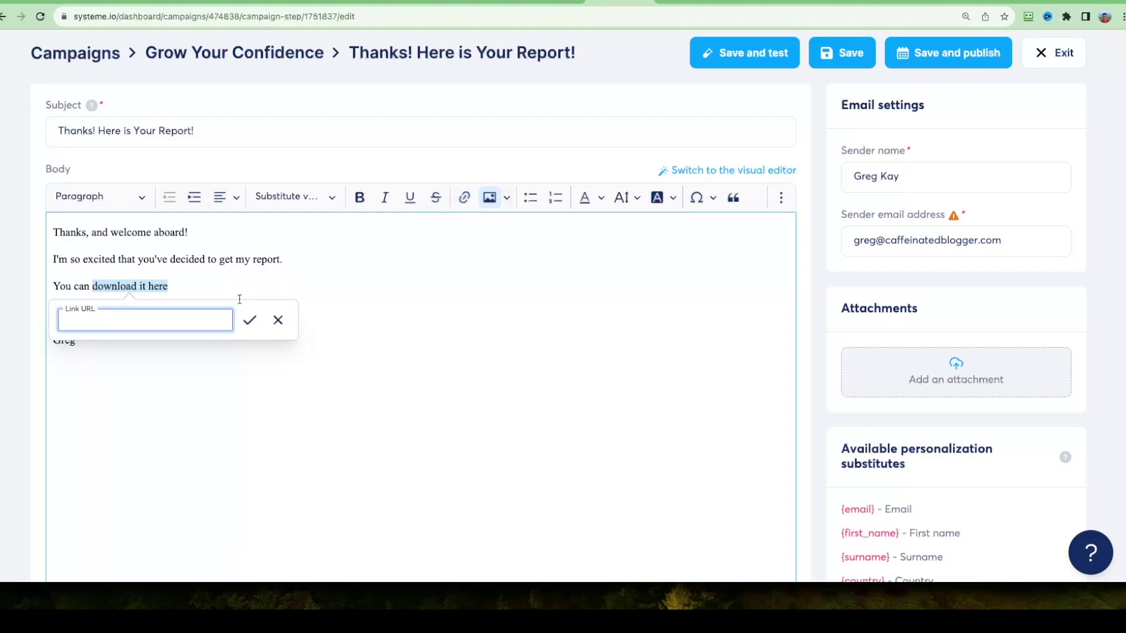
pyautogui.hotkey('ctrl', 'v')
pyautogui.click(250, 320)
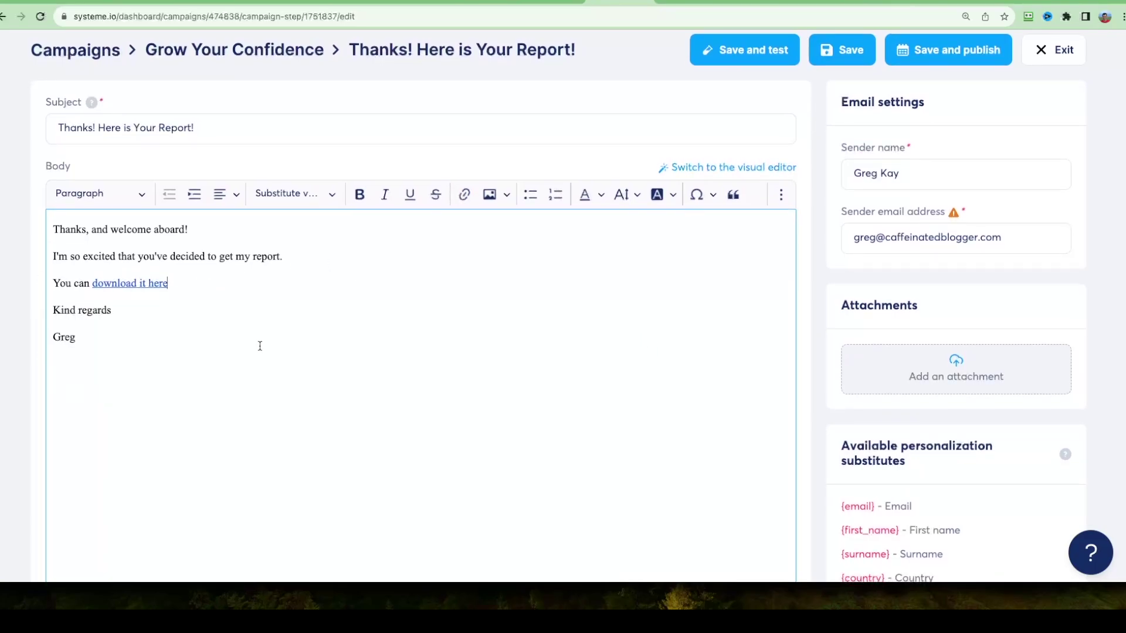
pyautogui.scroll(1, 829, 311)
pyautogui.scroll(-6, 833, 293)
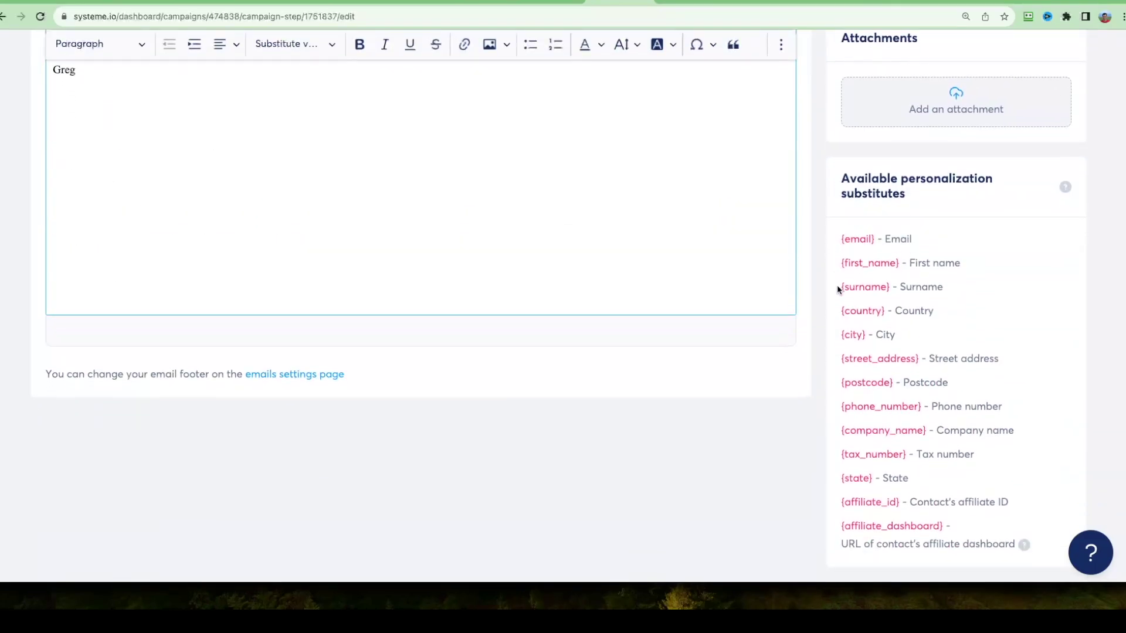
pyautogui.scroll(6, 835, 352)
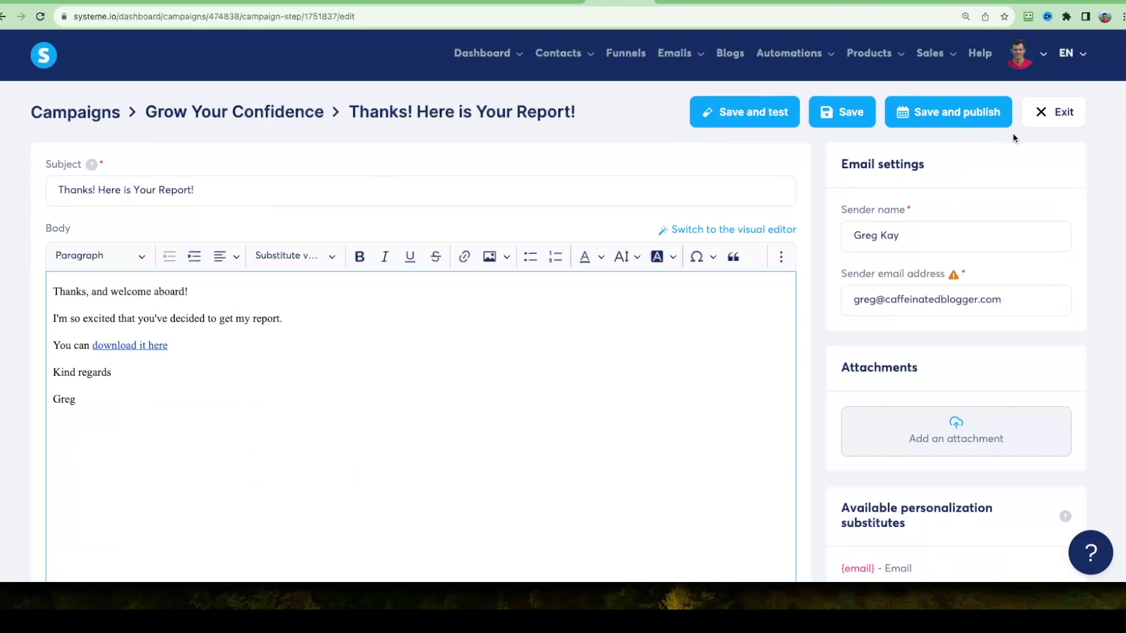
pyautogui.click(997, 120)
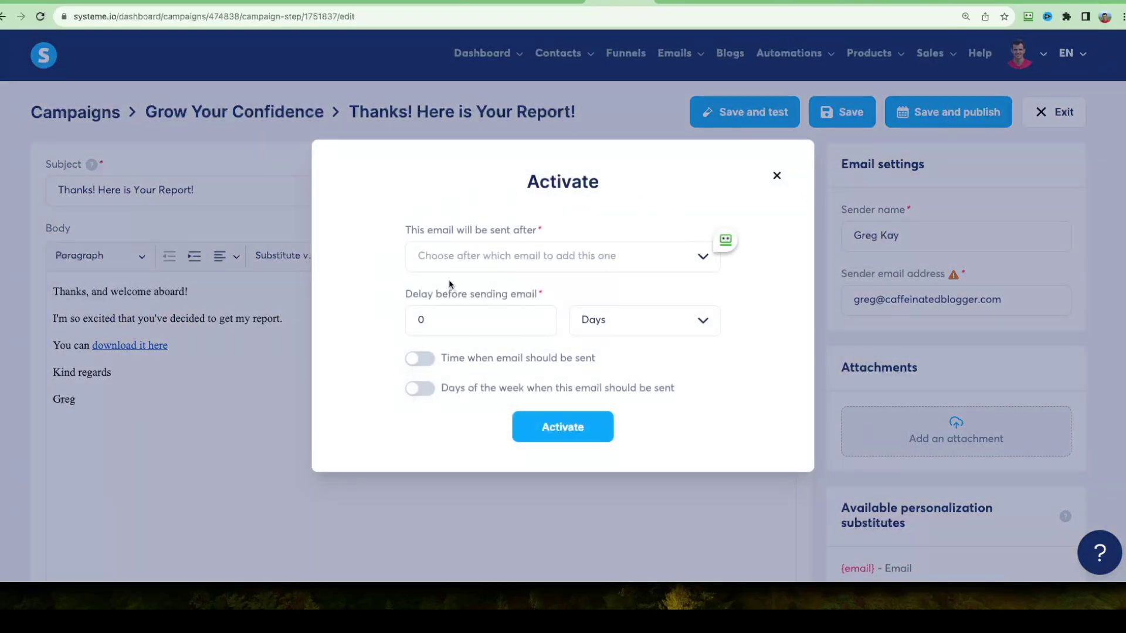
# - Activate the report email with no preceding email and a 0-minute delay
pyautogui.click(538, 255)
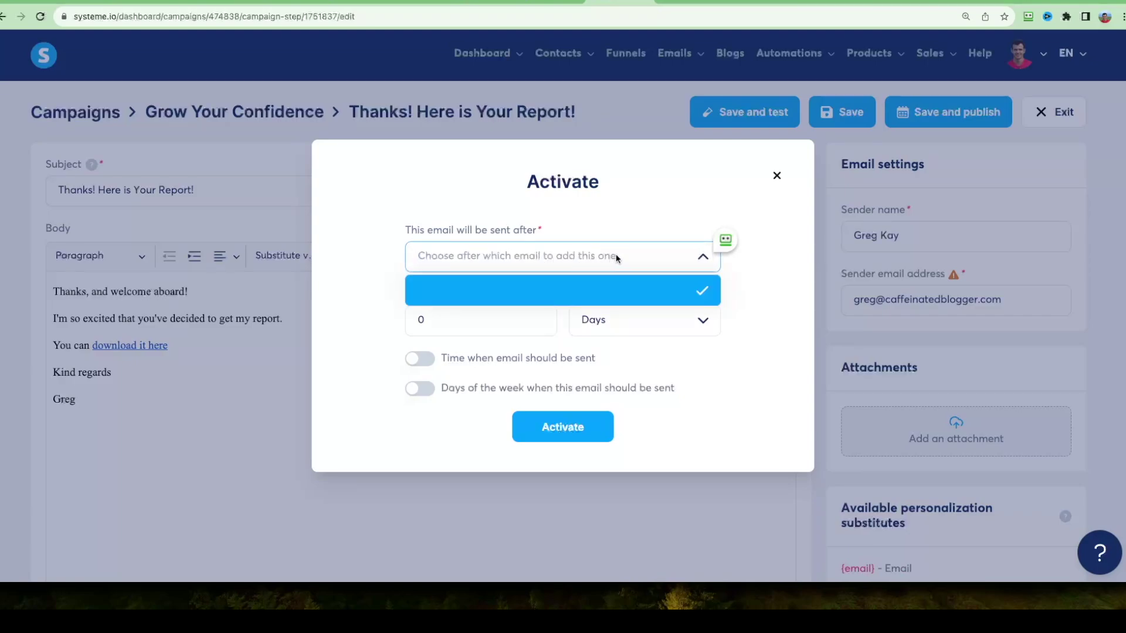
pyautogui.click(711, 297)
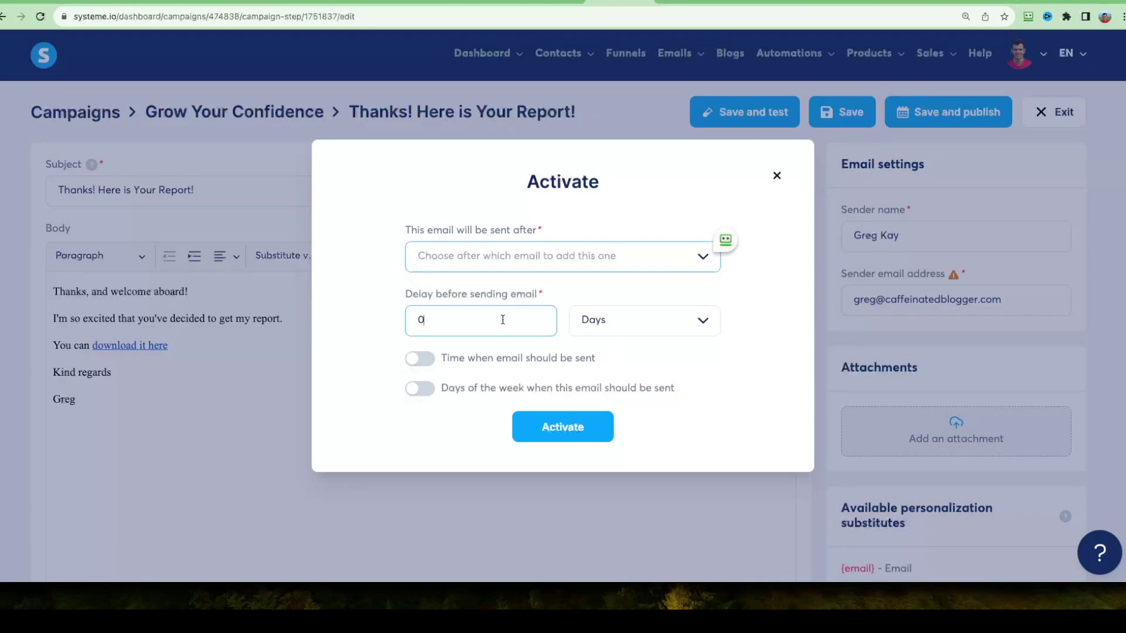
pyautogui.click(650, 322)
pyautogui.click(657, 414)
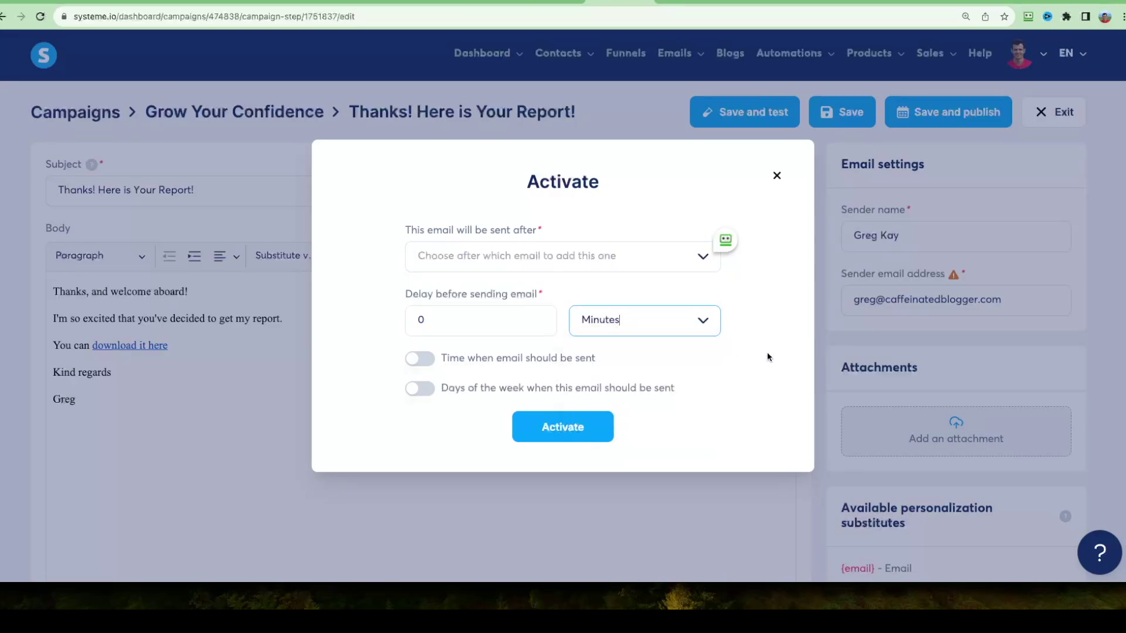
pyautogui.click(580, 427)
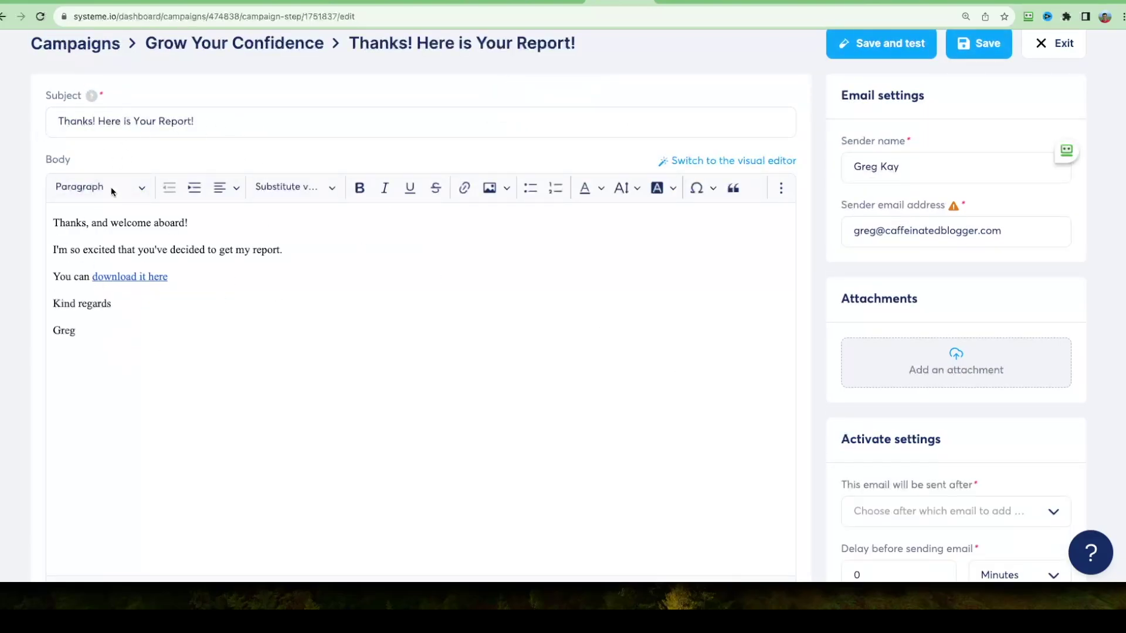
# - Exit to the campaign's email list and start a second campaign email
pyautogui.scroll(2, 244, 205)
pyautogui.click(978, 112)
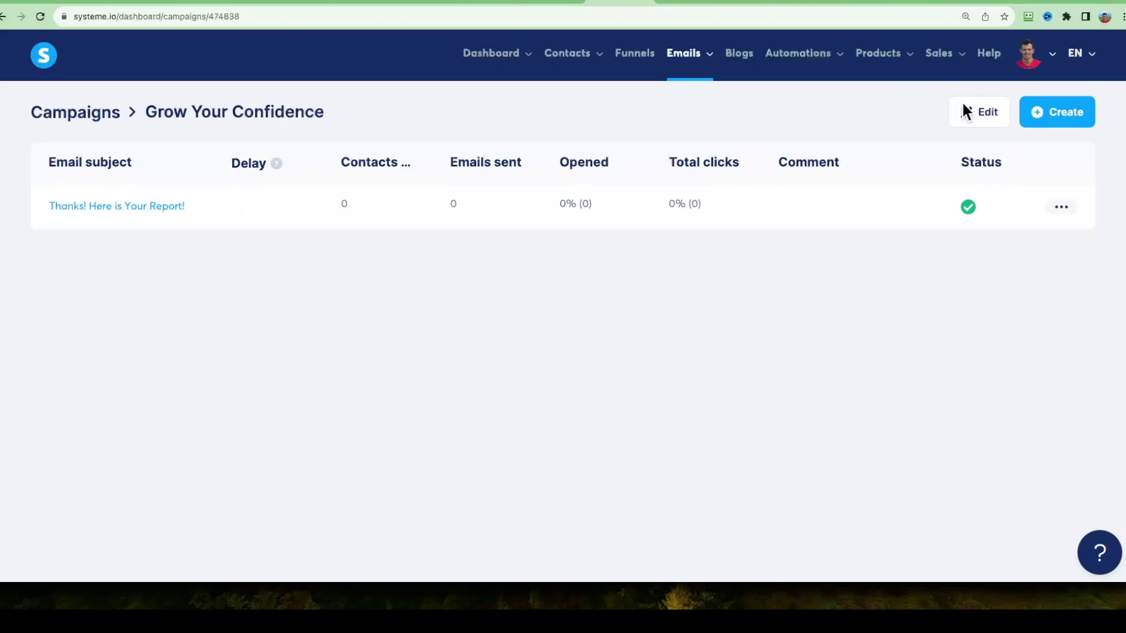
pyautogui.click(1057, 112)
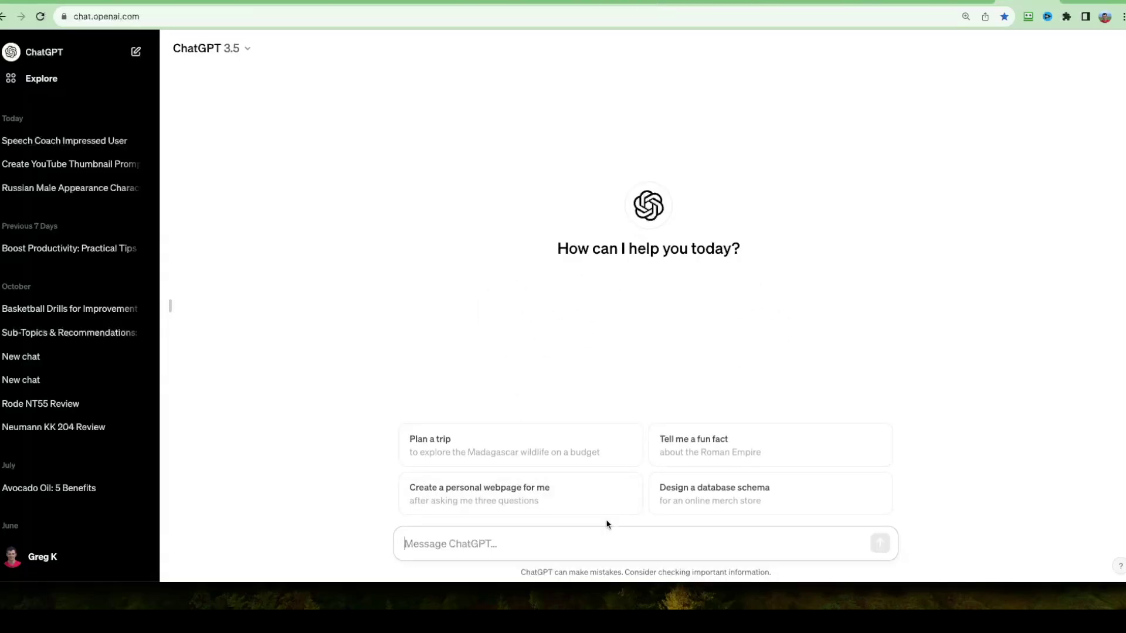
# - Ask ChatGPT for 10 subject lines and select the fourth suggestion
pyautogui.write('Give me 10 subject lines for emails promoting a course that helps people grow their confidence. Optimize subject lines to get more clicks')
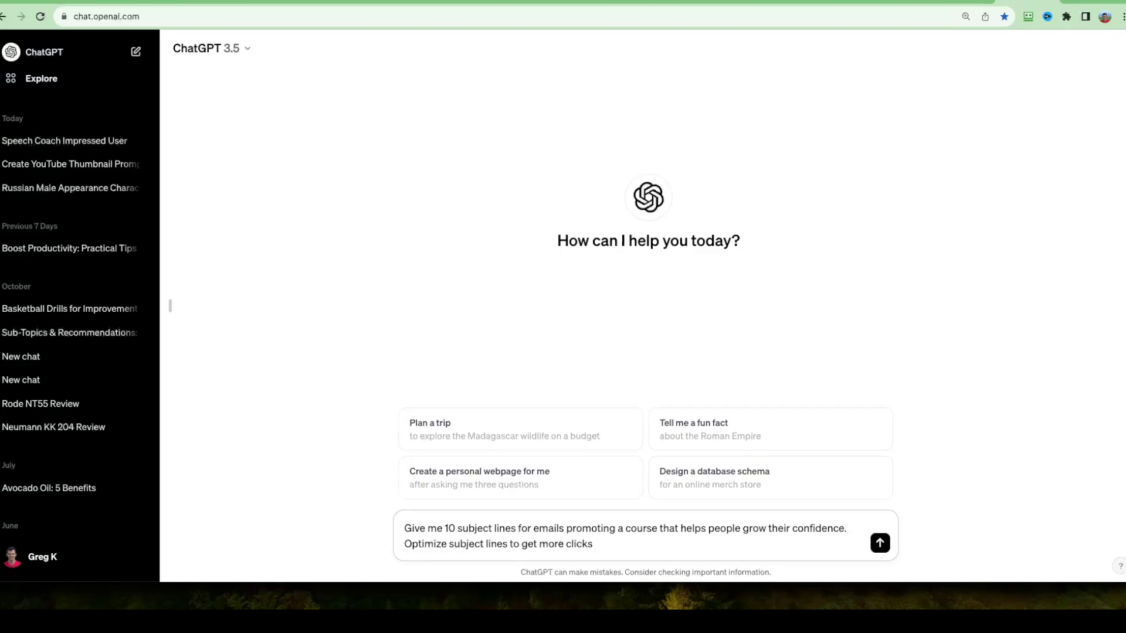
pyautogui.press('Return')
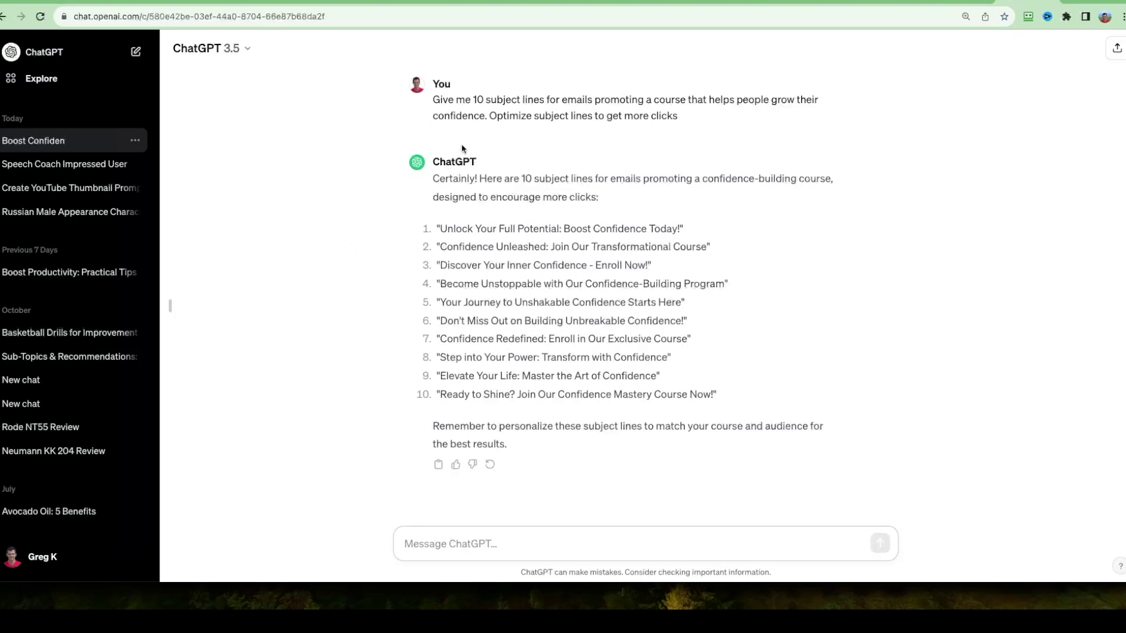
pyautogui.moveTo(441, 284); pyautogui.dragTo(694, 286)
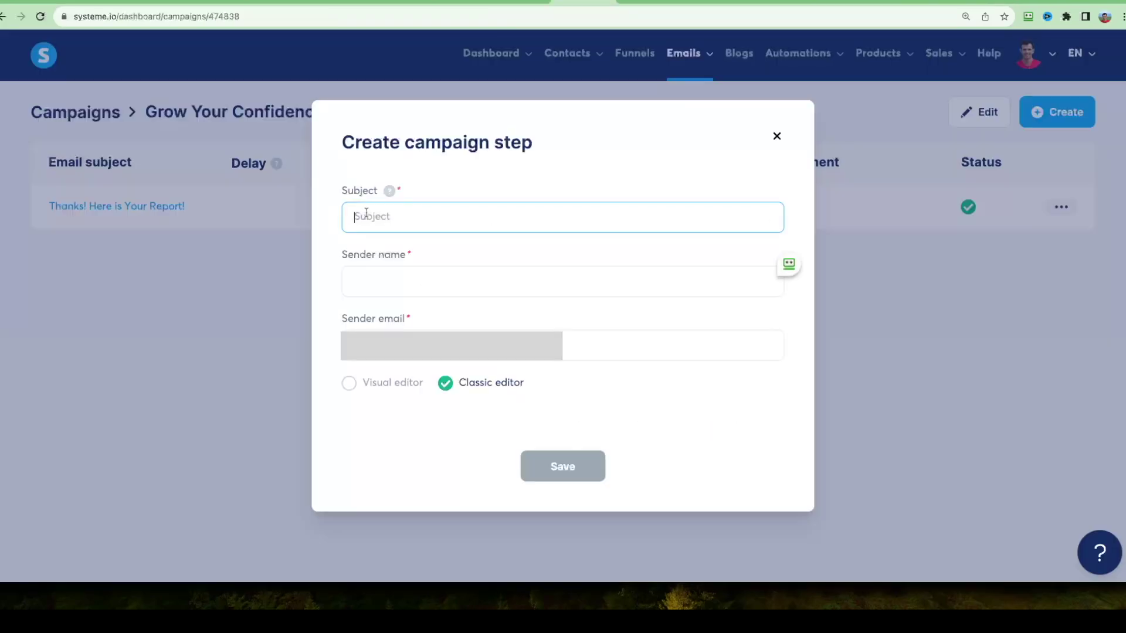
# - Save a new email with subject 'Become Unstoppable with Our Confidence-Building Program' and sender name
pyautogui.write('Become Unstoppable with Our Confidence-Building Program')
pyautogui.click(393, 279)
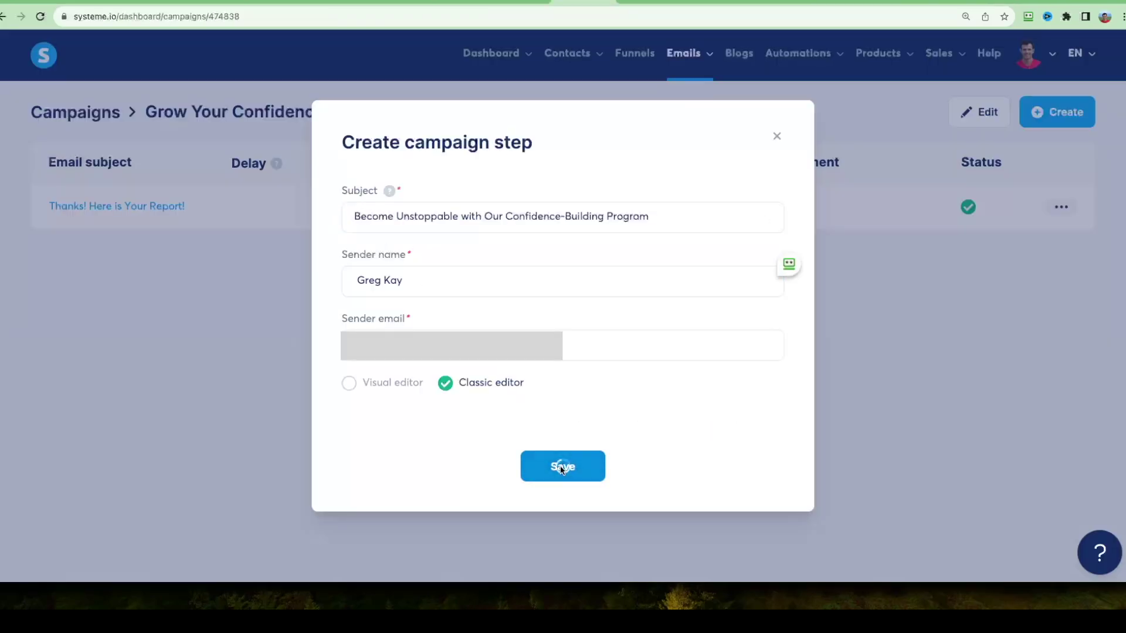
pyautogui.click(553, 465)
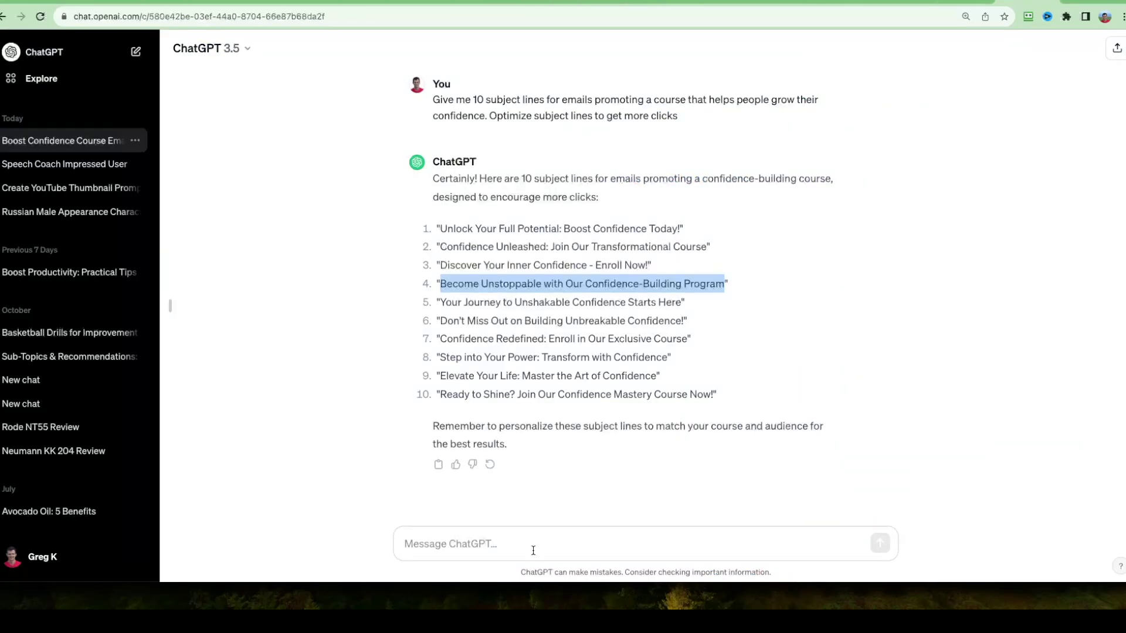
pyautogui.click(533, 550)
# - Ask ChatGPT to 'write me a promotion email selling this course' and select the reply
pyautogui.write('write me a promotion email selling this course')
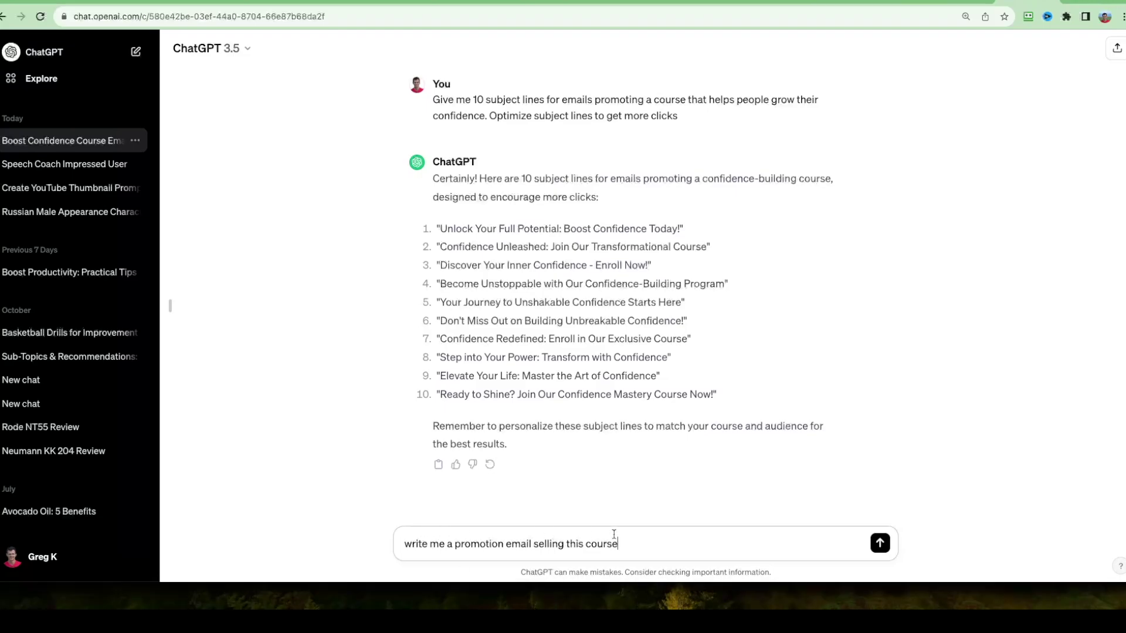
pyautogui.press('Return')
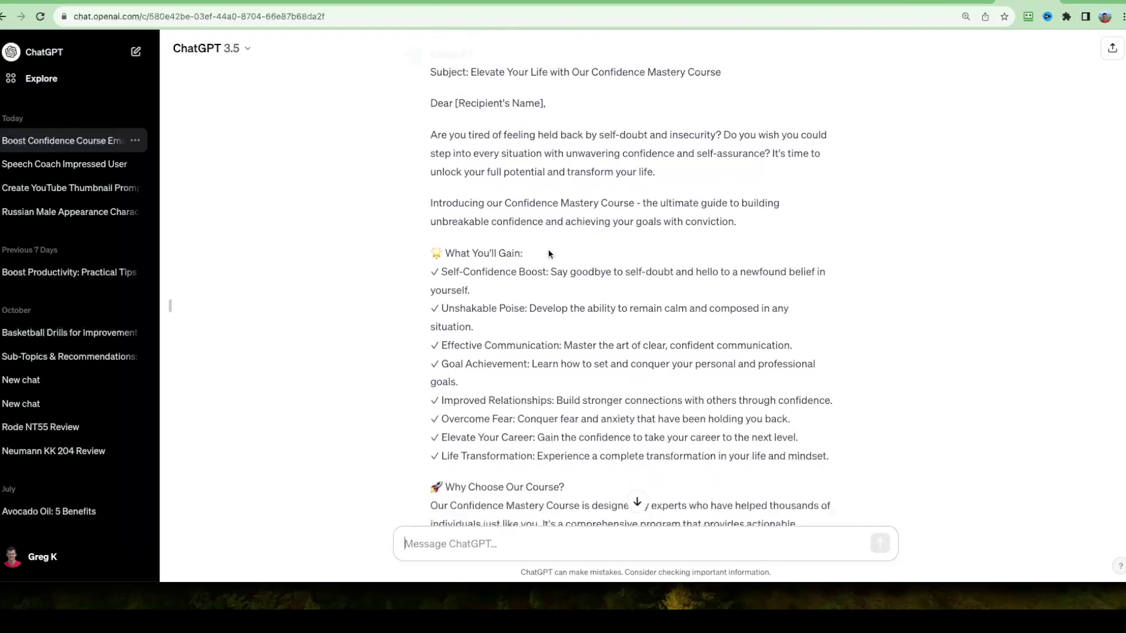
pyautogui.moveTo(492, 467); pyautogui.dragTo(435, 396)
# - Paste the promotion email into the body and make 'Click here to enroll now' bold
pyautogui.moveTo(435, 396); pyautogui.dragTo(430, 316)
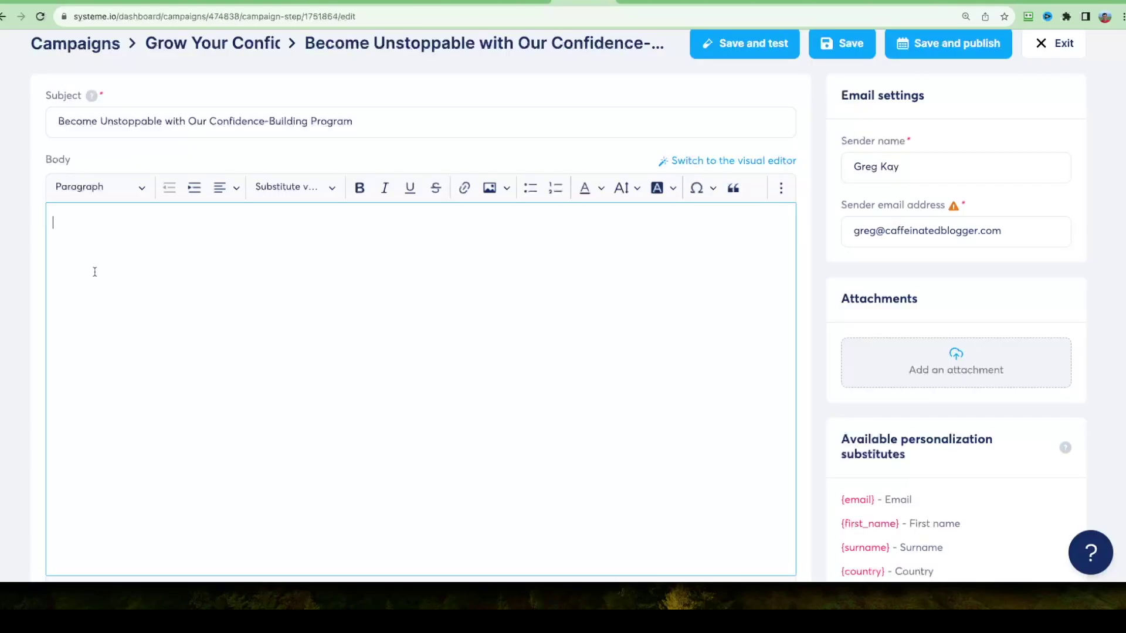
pyautogui.hotkey('ctrl', 'v')
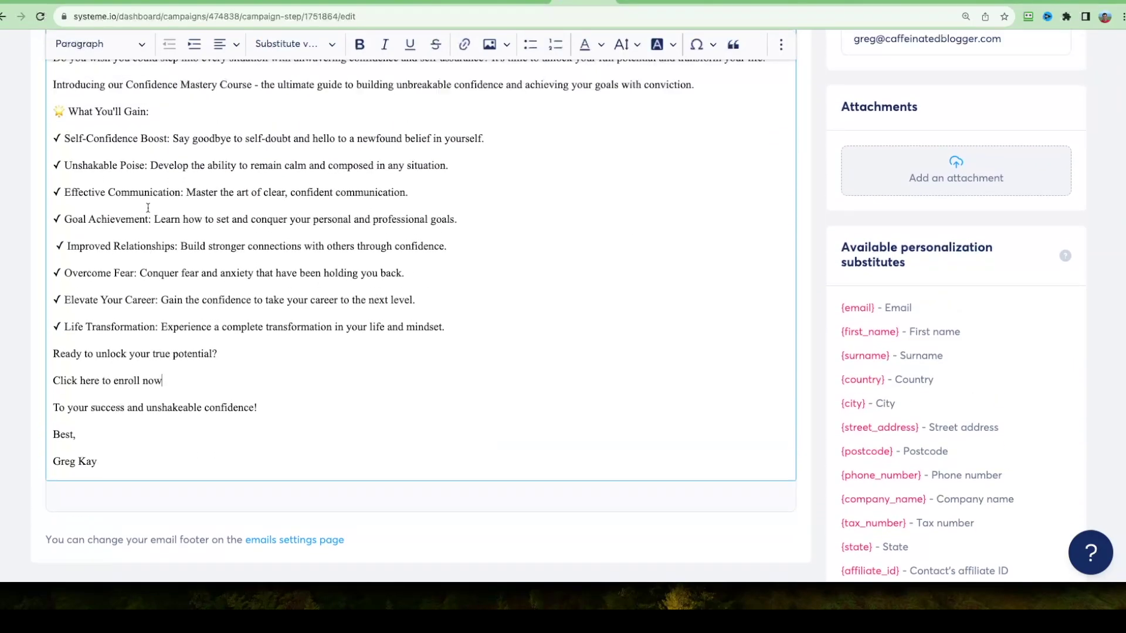
pyautogui.moveTo(175, 312); pyautogui.dragTo(47, 312)
pyautogui.hotkey('ctrl', 'b')
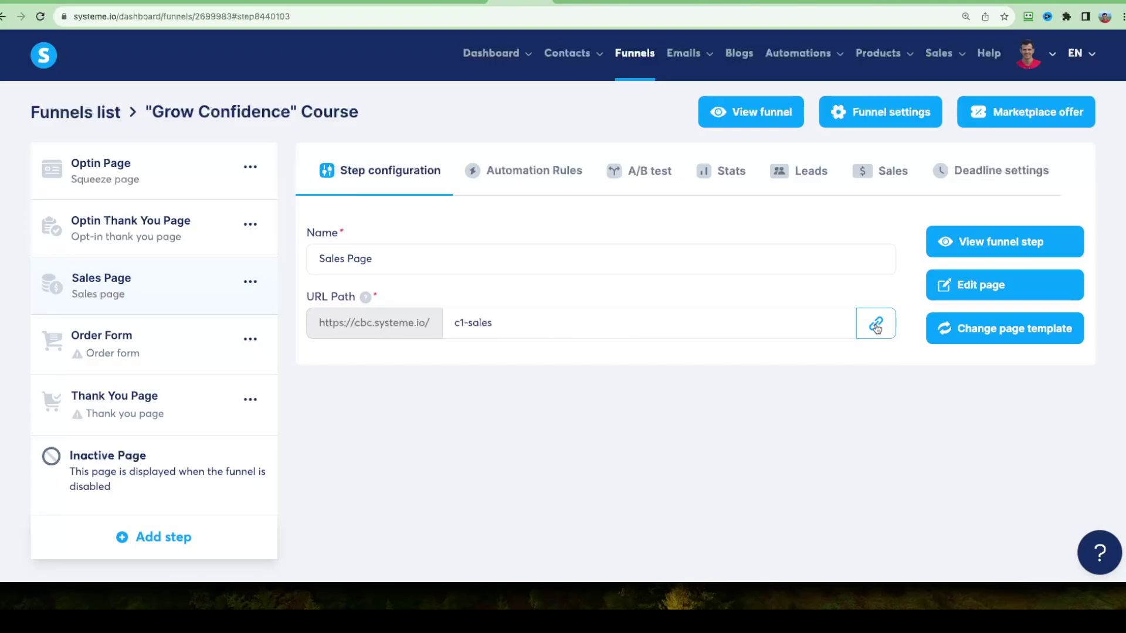
# - Link 'Click here to enroll now' to the course's Sales Page URL
pyautogui.click(876, 327)
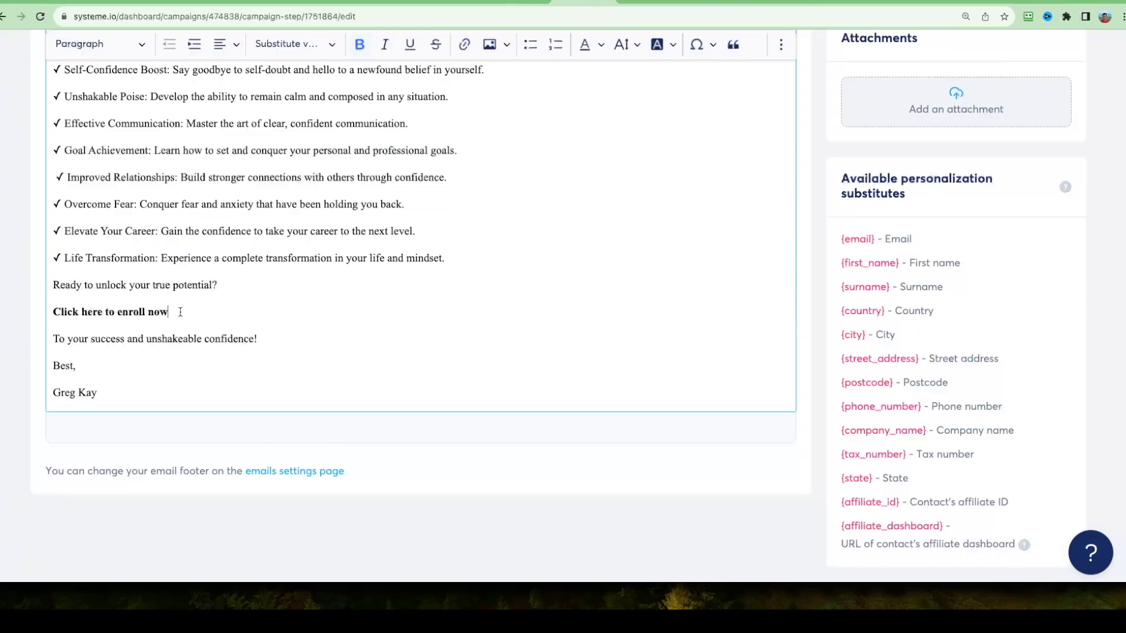
pyautogui.moveTo(169, 311); pyautogui.dragTo(35, 318)
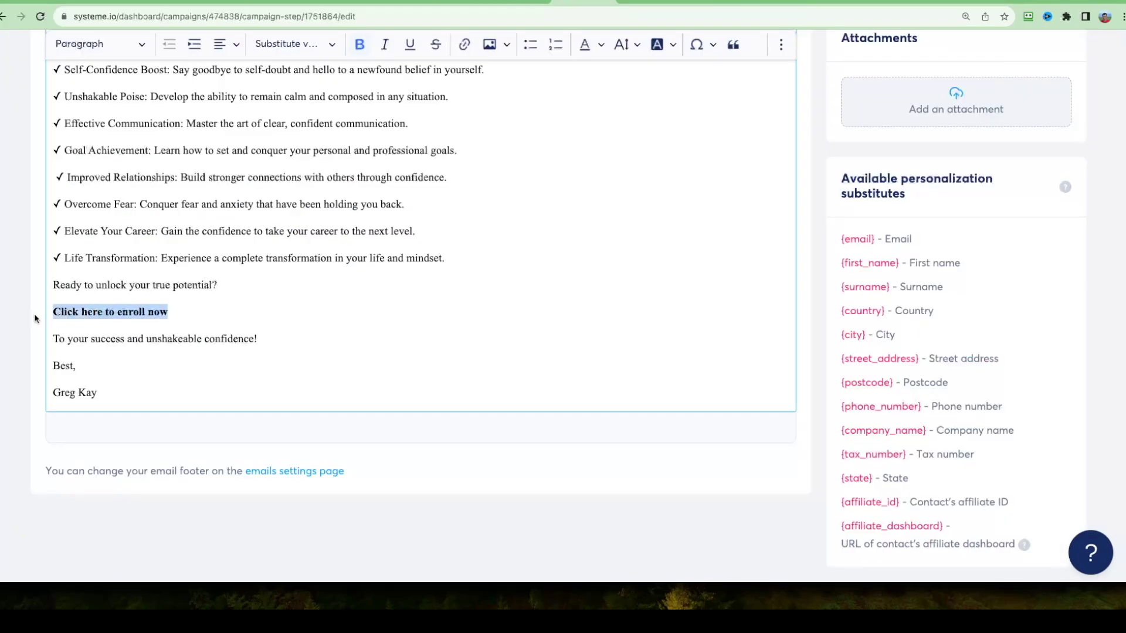
pyautogui.click(463, 45)
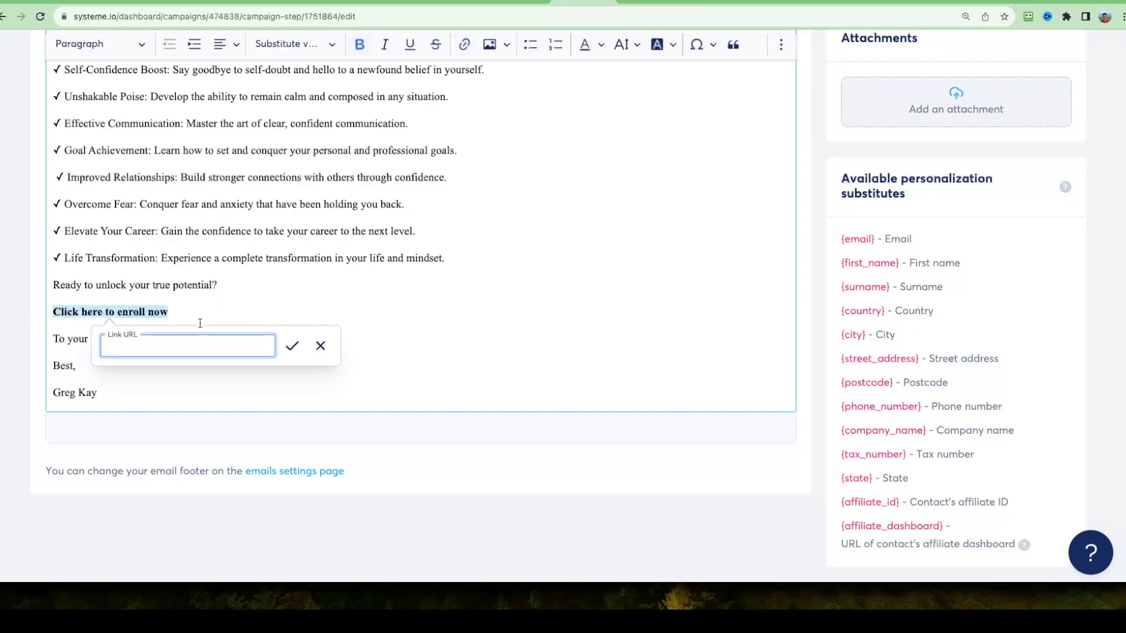
pyautogui.hotkey('ctrl', 'v')
pyautogui.click(292, 346)
pyautogui.scroll(5, 558, 339)
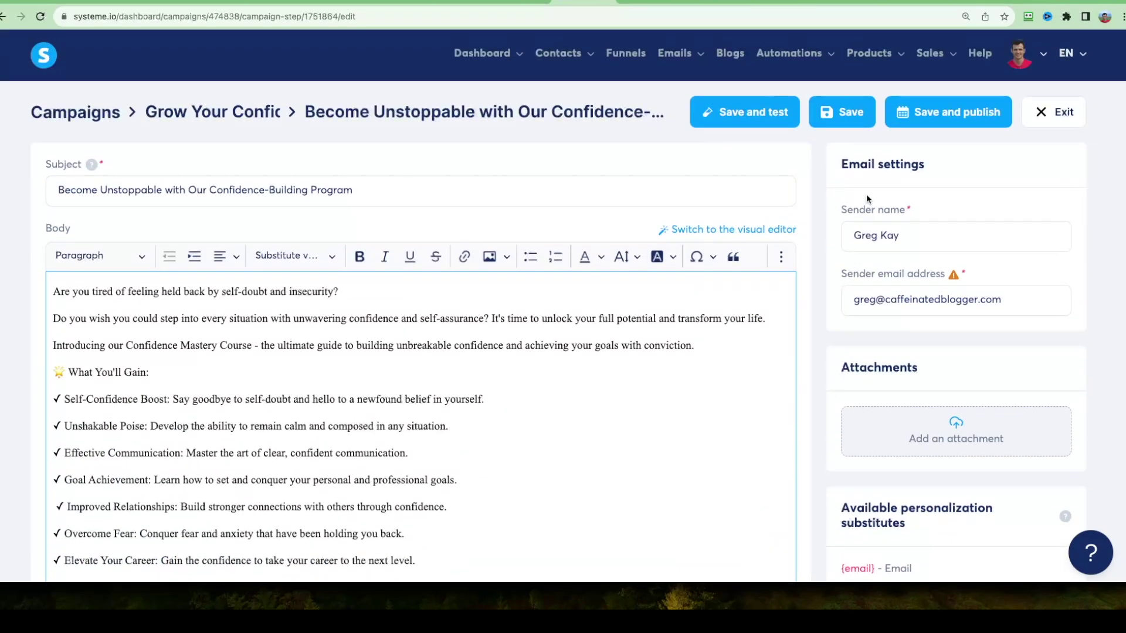
# - Activate the promo email to send 1 day after 'Thanks! Here is Your Report!', then exit
pyautogui.click(942, 116)
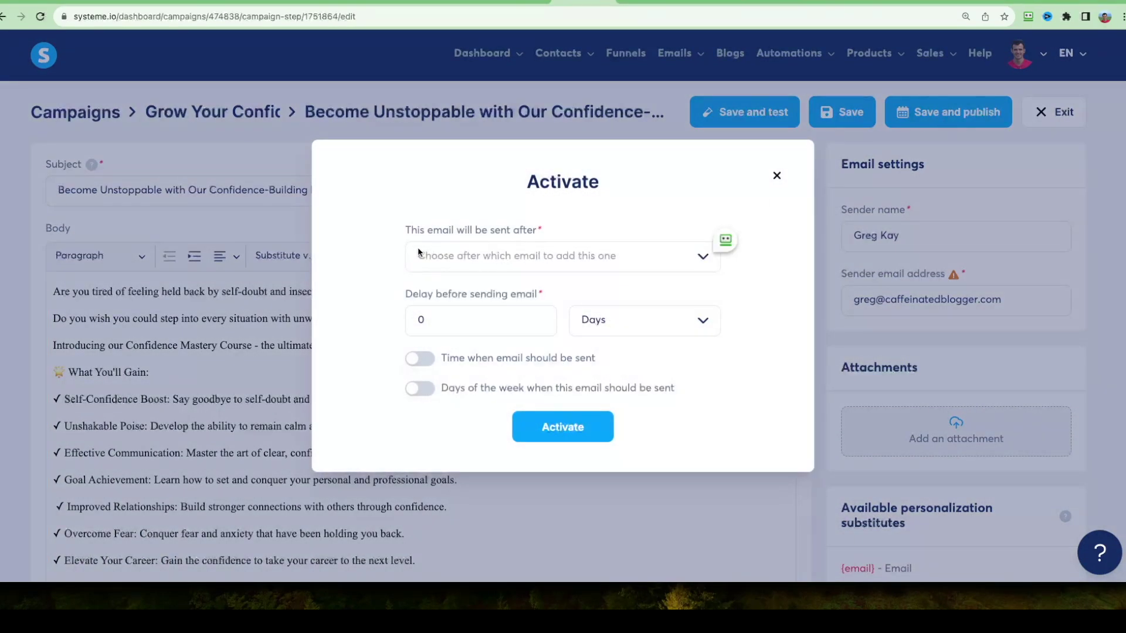
pyautogui.click(549, 252)
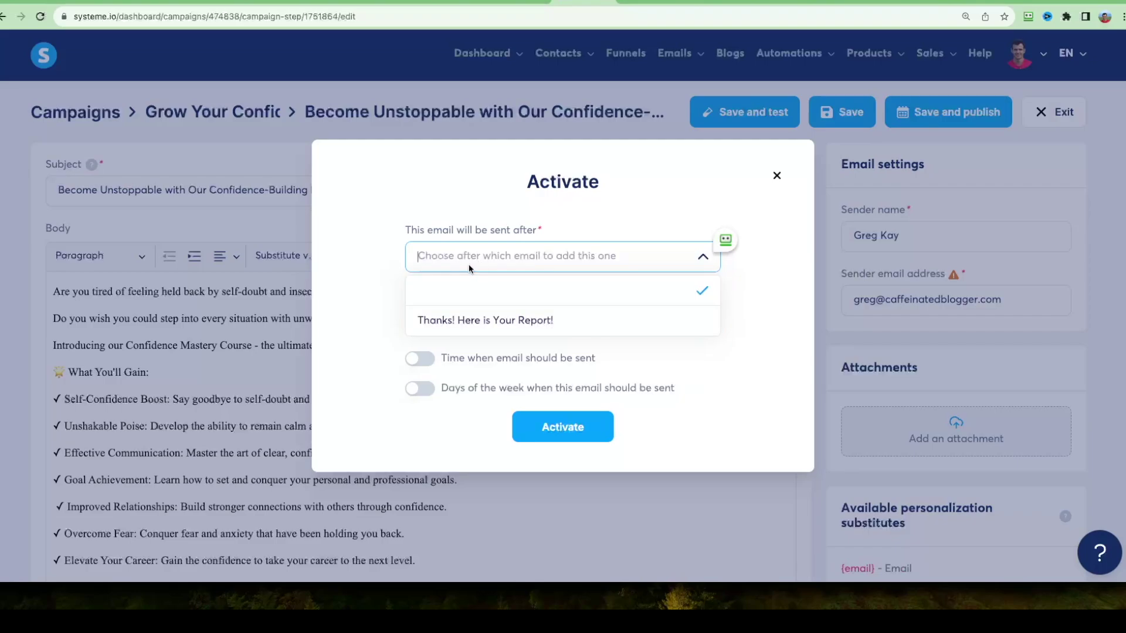
pyautogui.click(481, 320)
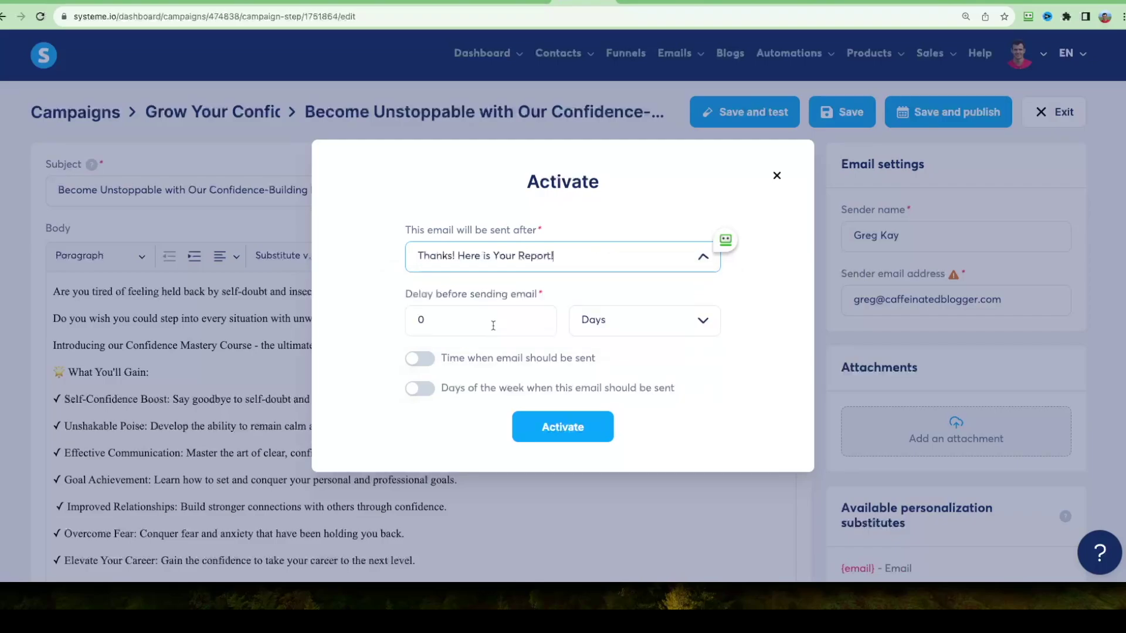
pyautogui.click(472, 329)
pyautogui.write('1')
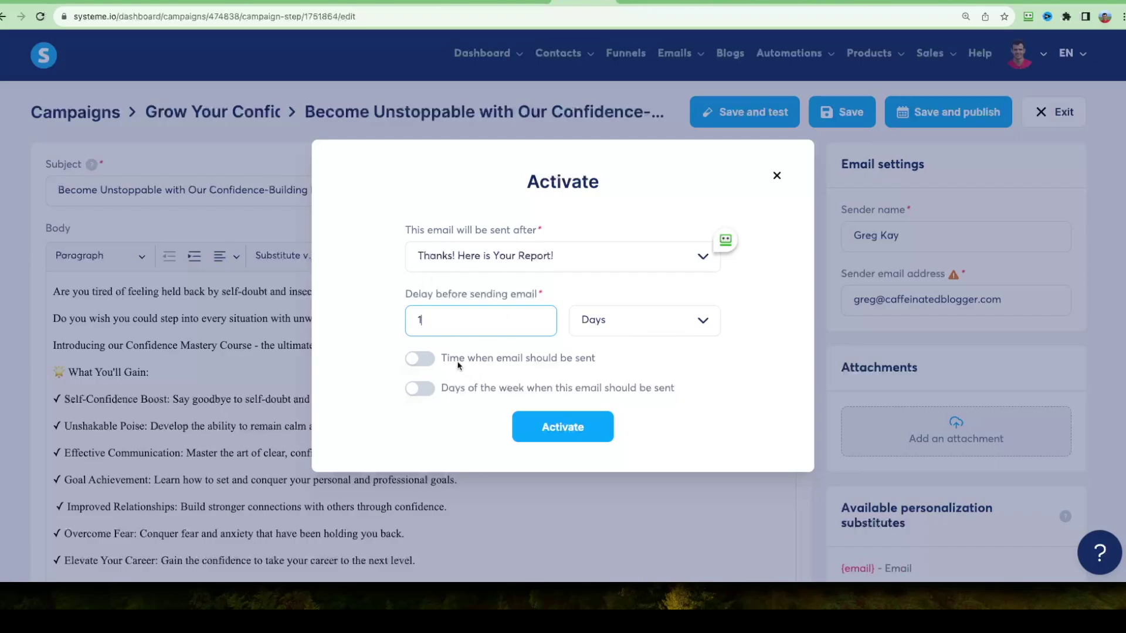
pyautogui.click(577, 416)
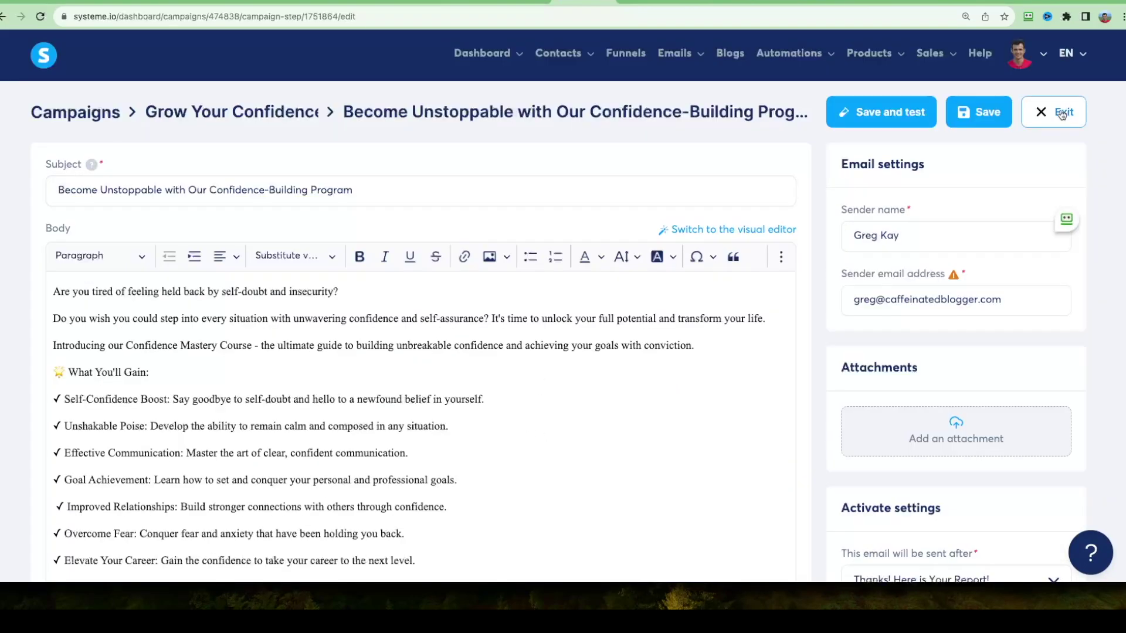
pyautogui.click(1054, 112)
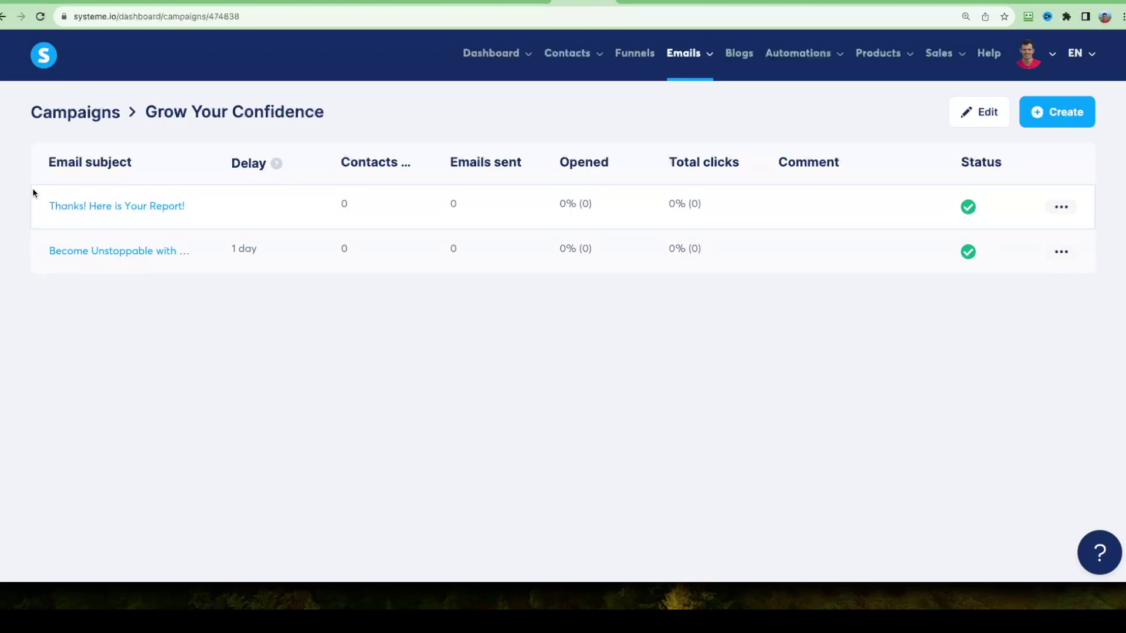